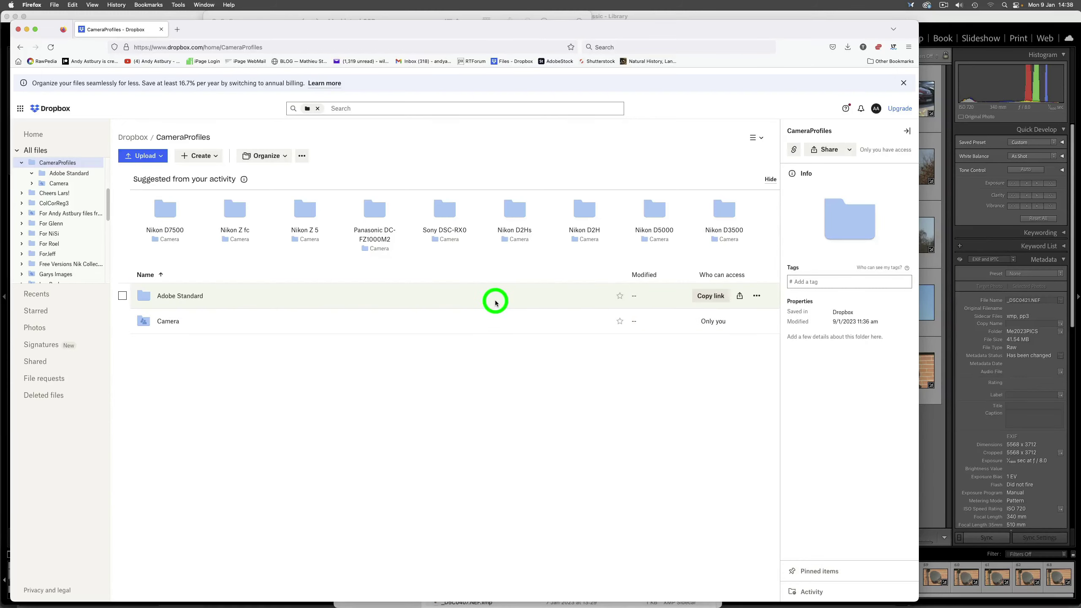
Browse the Dropbox Camera profiles folder down to the Nikon models and open the Nikon D500 folder.
left_click(169, 323)
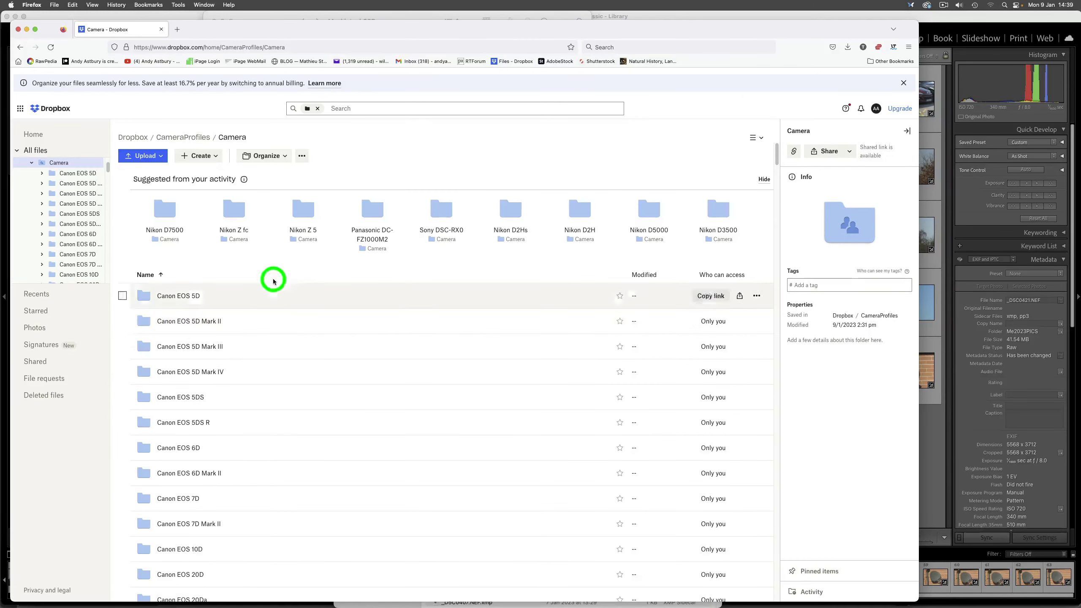
scroll(206, 366, "down", 15)
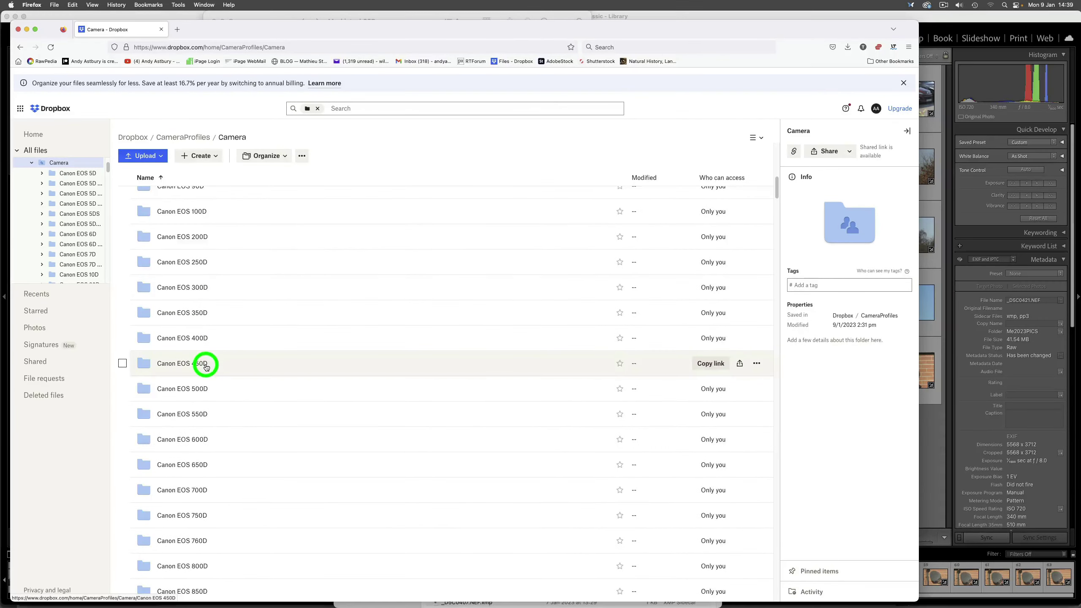
scroll(206, 367, "down", 20)
scroll(215, 362, "down", 10)
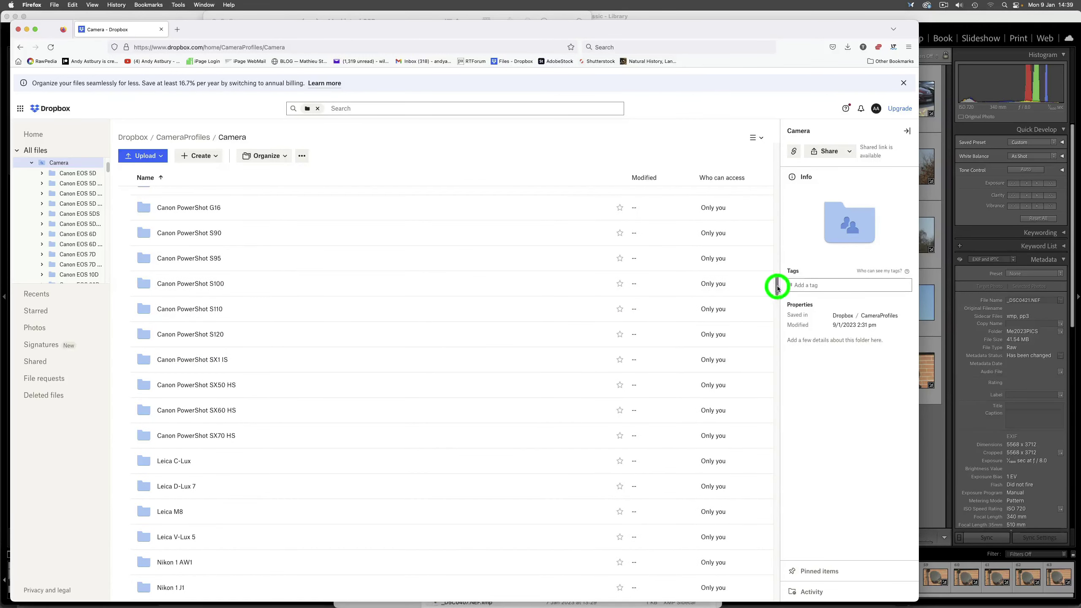
left_click_drag(774, 284, 771, 343)
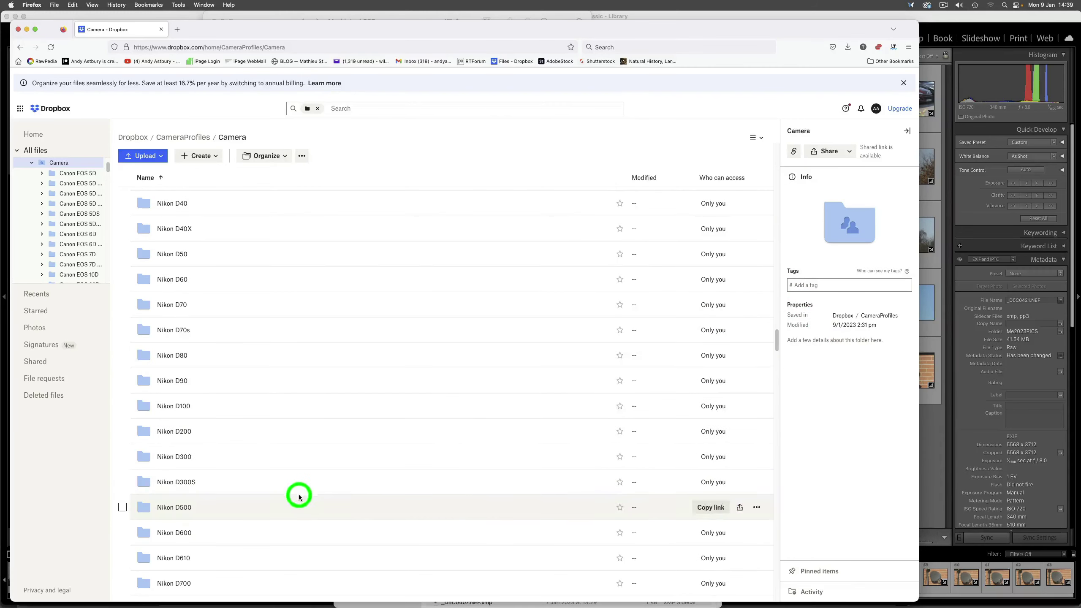
left_click(186, 510)
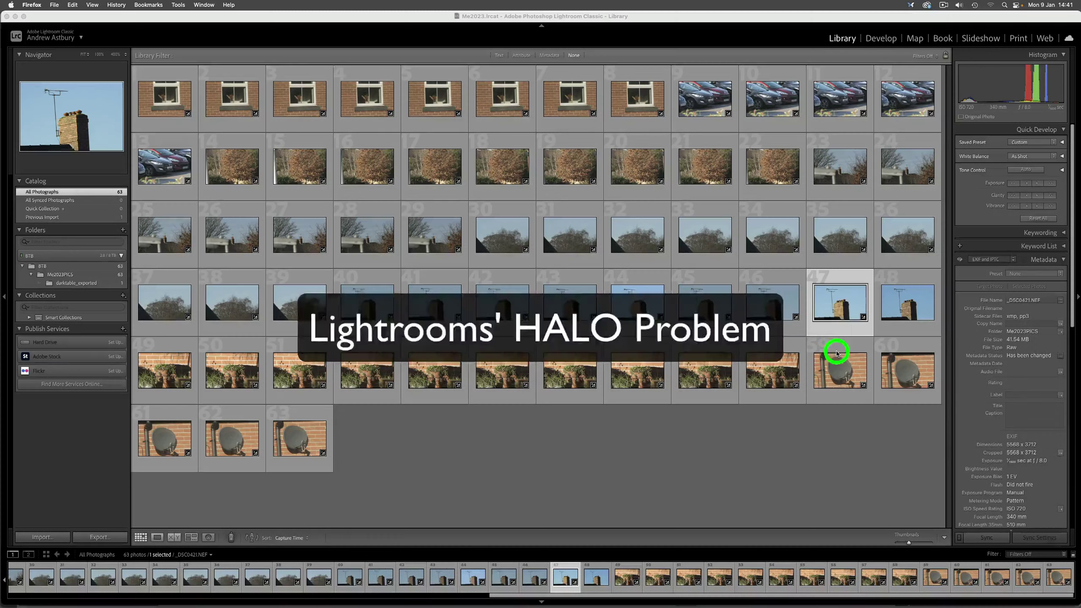
Open chimney photo 47 (_DSC0421.NEF) in Loupe view, fitted to the window.
left_click(845, 308)
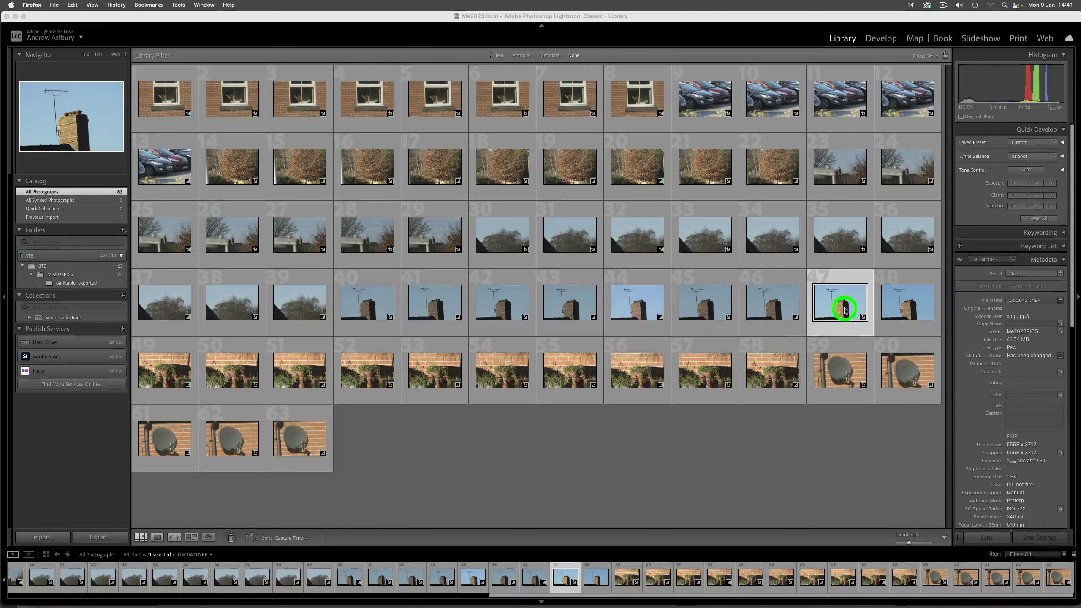
double_click(844, 309)
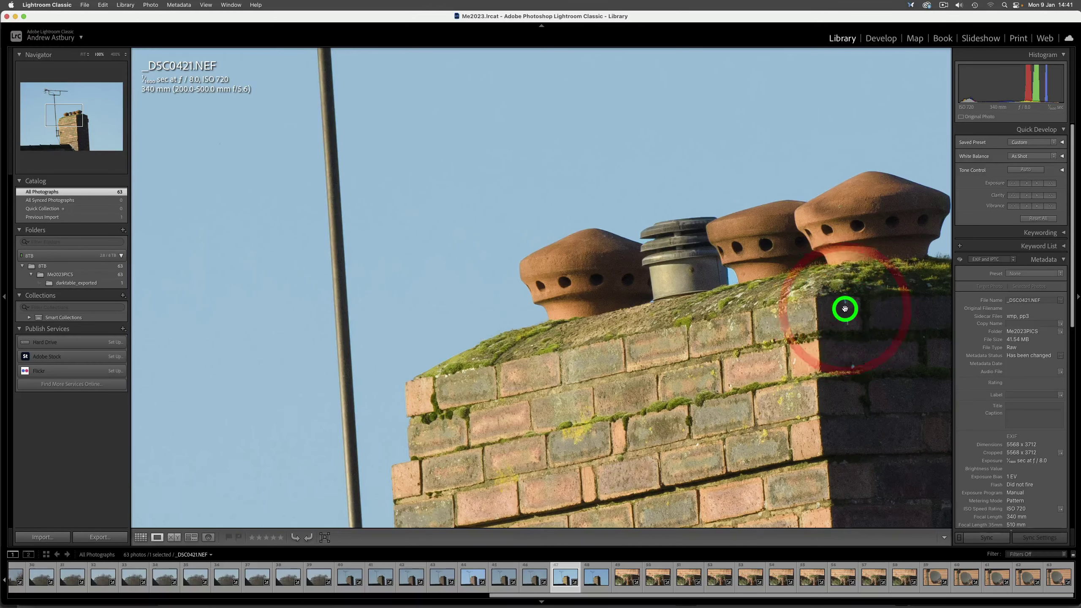
left_click(575, 302)
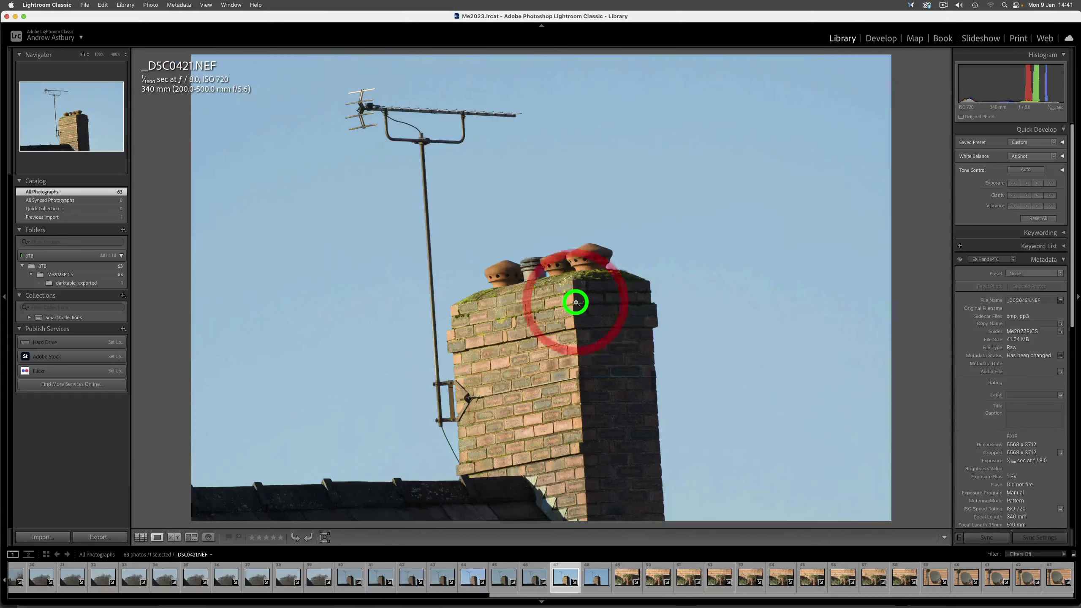
Reset the photo's develop settings to their defaults.
right_click(550, 267)
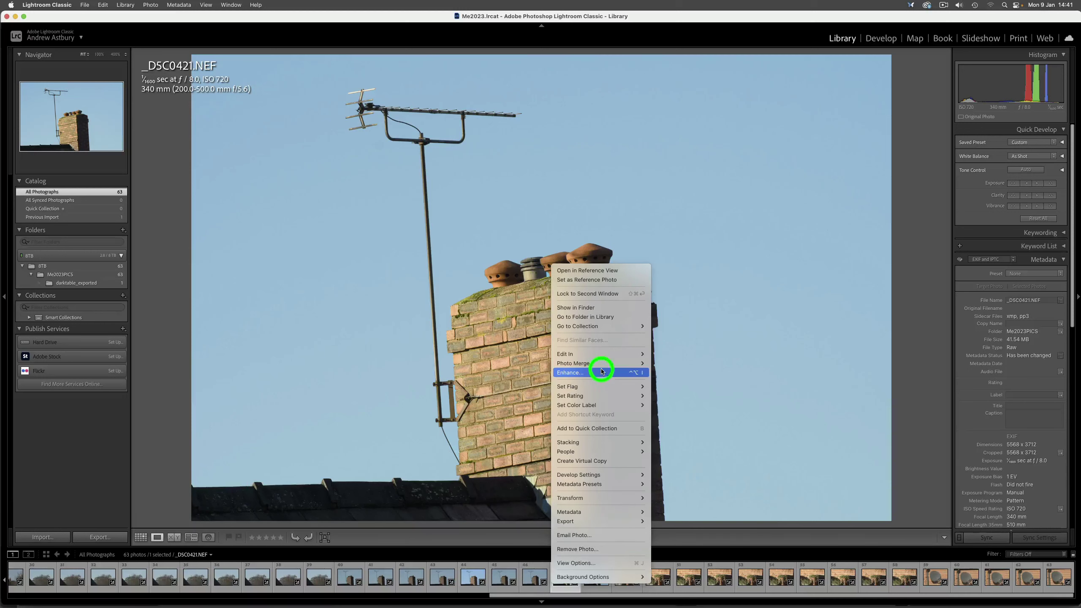
mouse_move(576, 357)
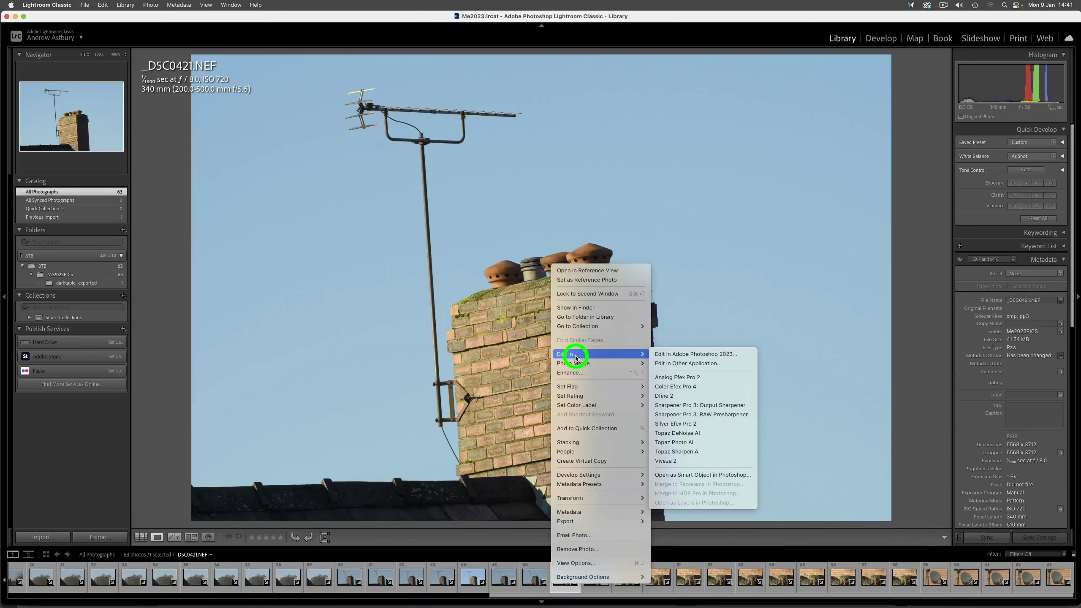
mouse_move(581, 474)
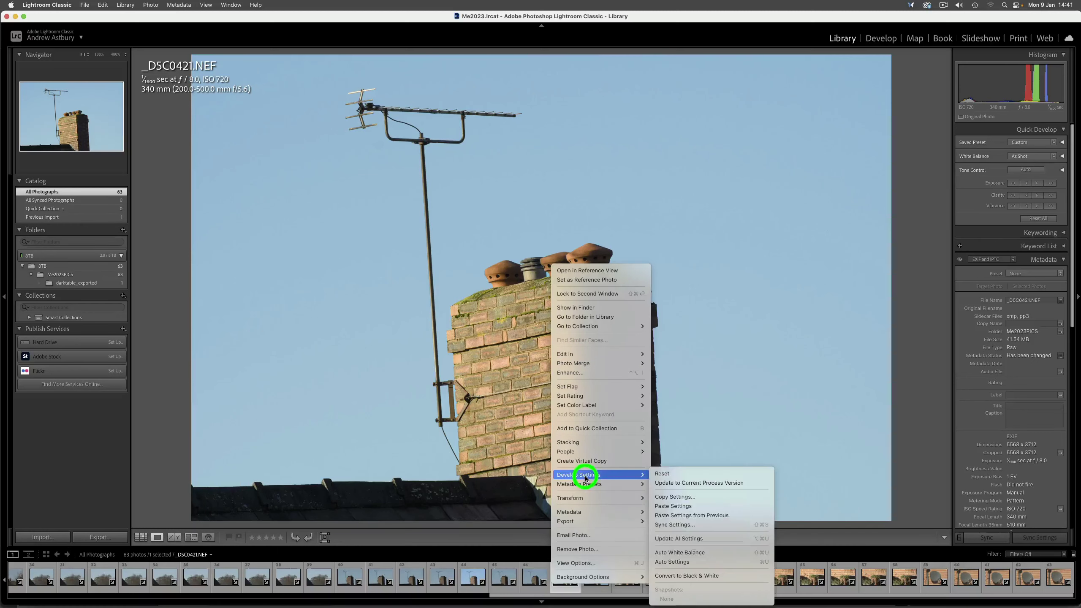
left_click(677, 474)
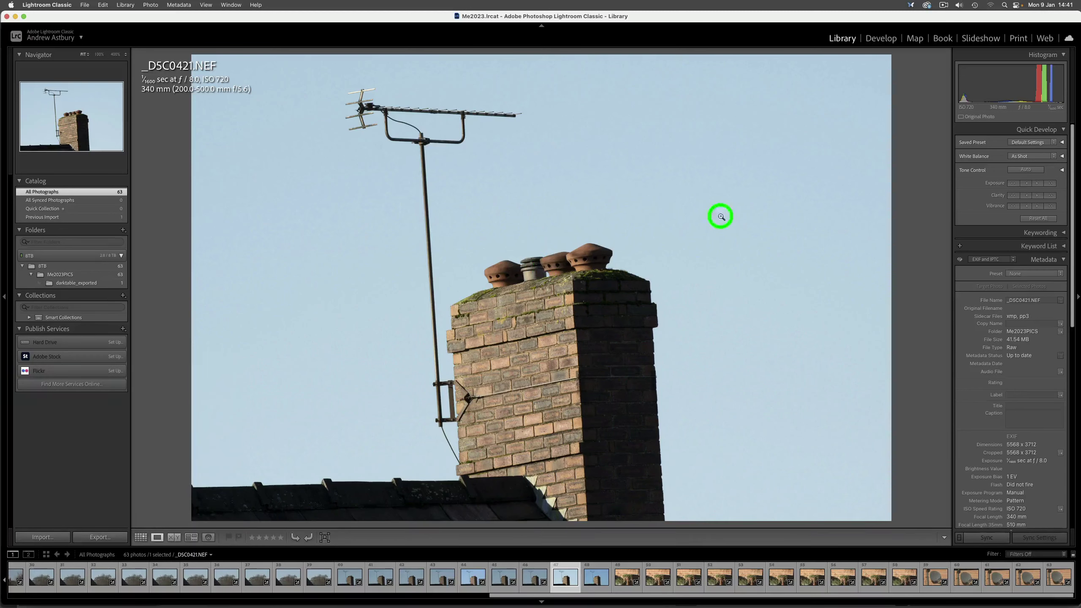
In Develop, apply the PVSwap user preset (Exposure −1.00, Contrast −33, Blacks +25).
left_click(887, 42)
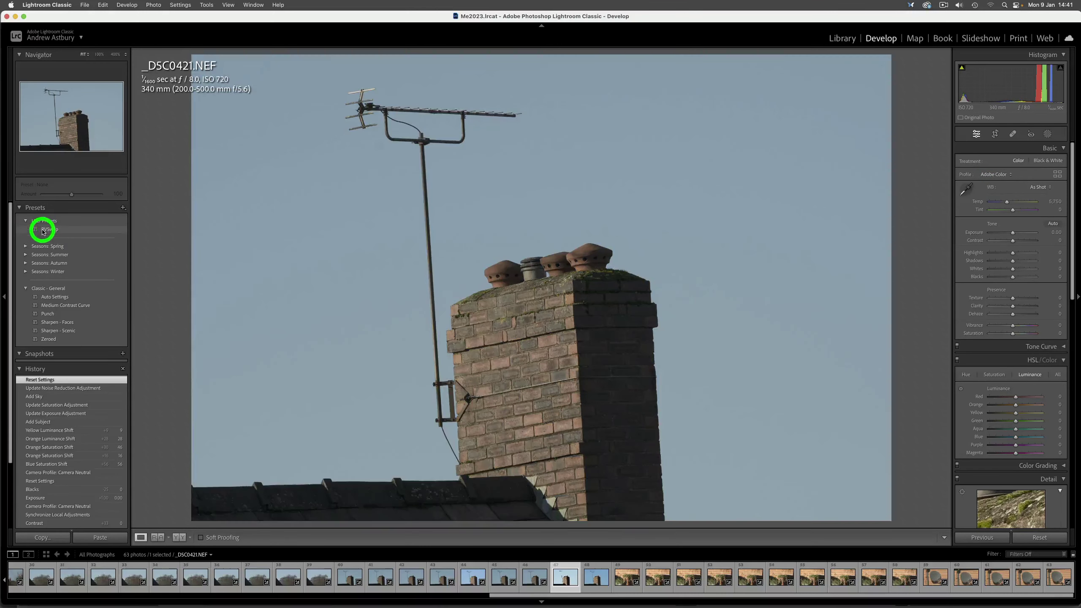
left_click(42, 231)
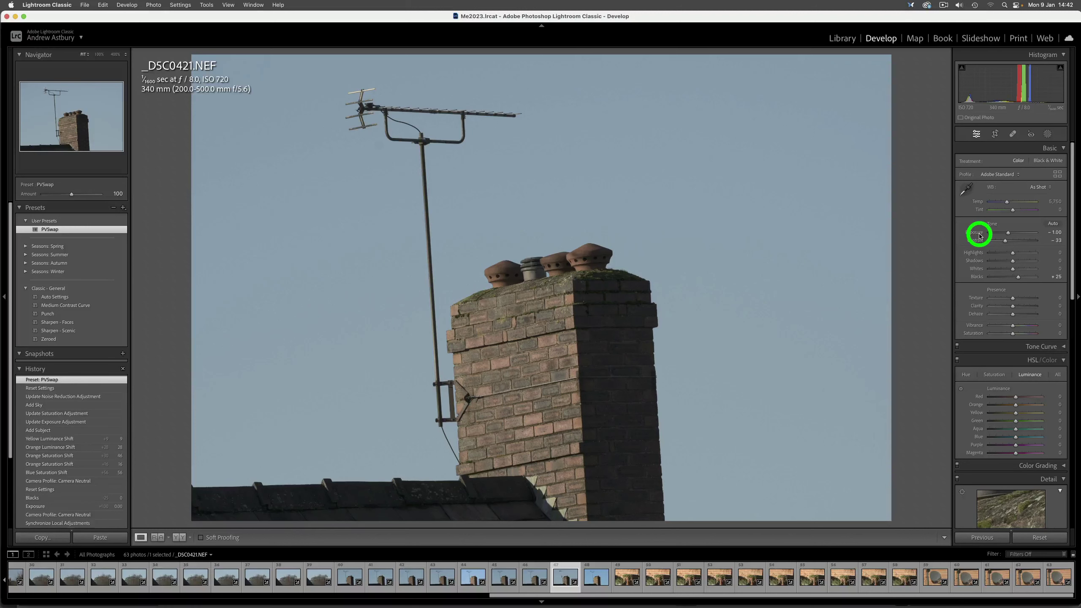
Add a Sky mask with slightly raised Exposure and Saturation boosted to 80.
left_click(1048, 134)
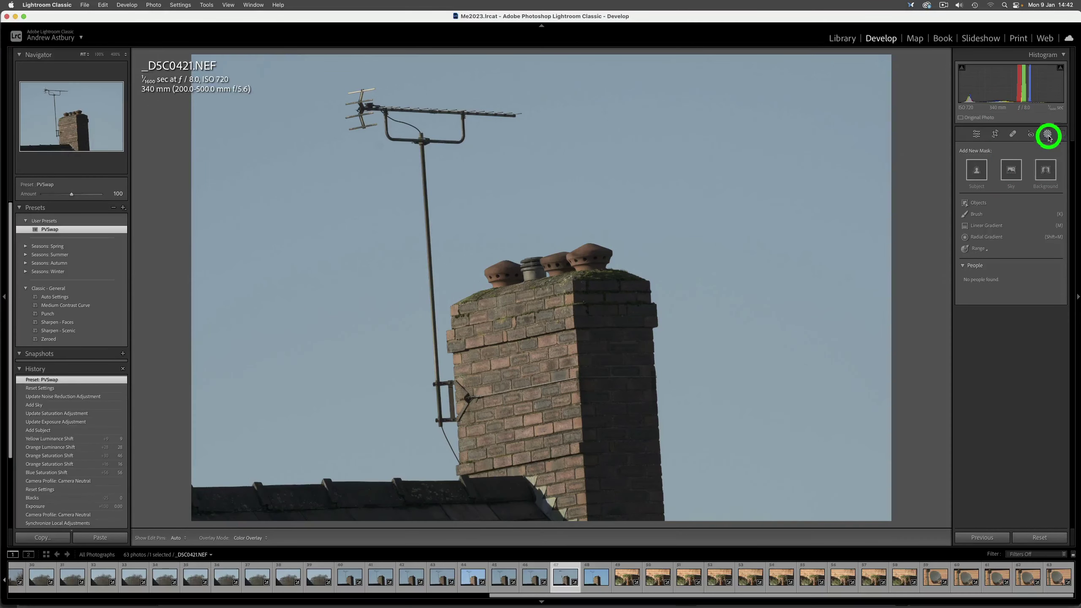
left_click(1014, 173)
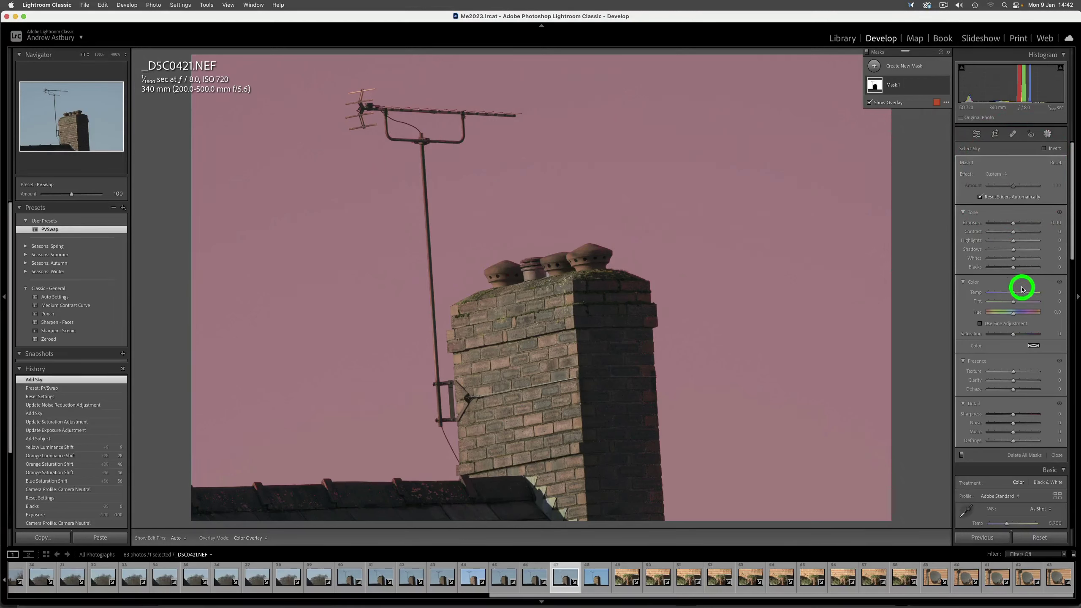
left_click_drag(1019, 224, 1021, 224)
left_click_drag(1015, 335, 1034, 333)
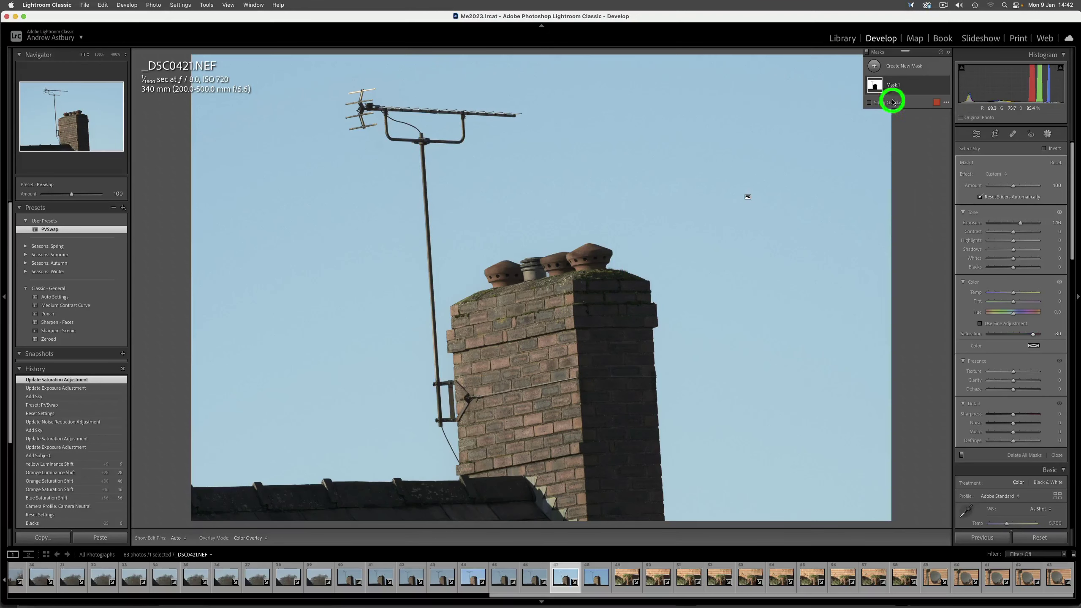
left_click(871, 64)
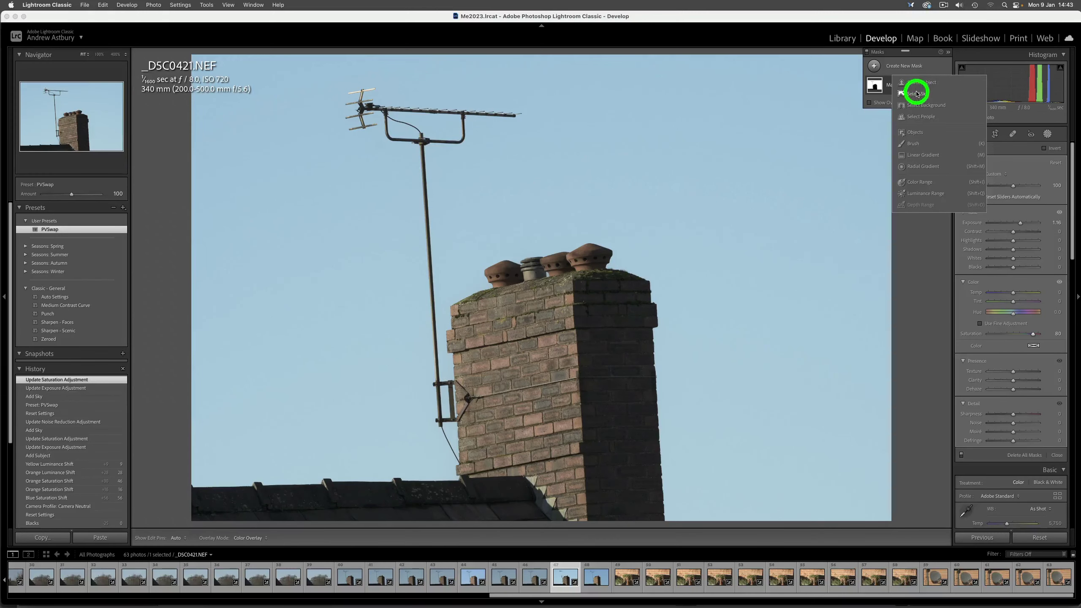
Add an inverted sky mask on the chimney: Exposure 0.99, more Saturation, warmer Temp, lifted Shadows.
left_click(916, 94)
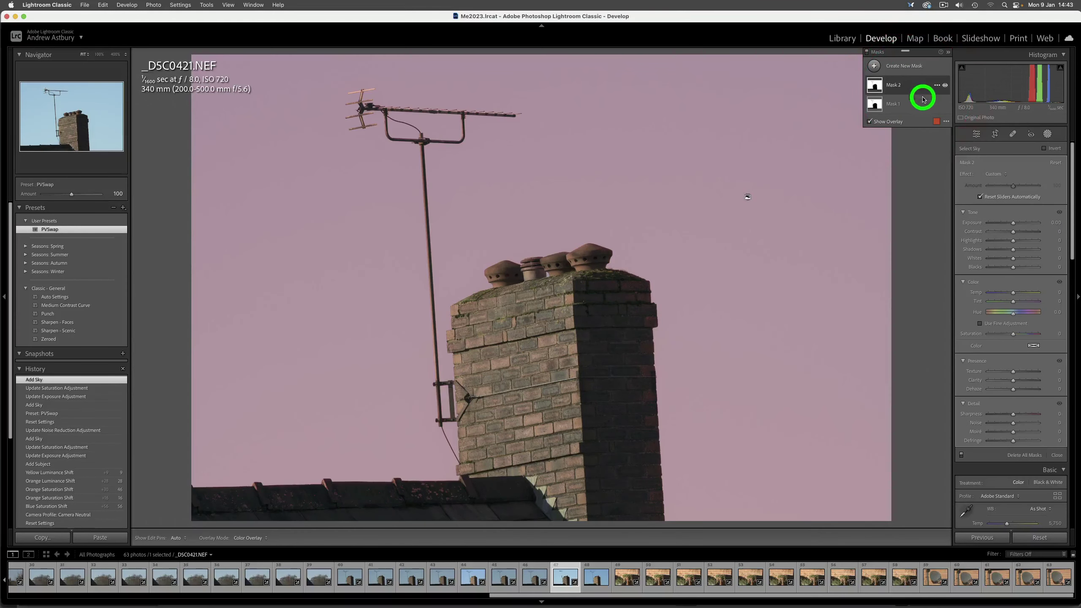
left_click(1043, 149)
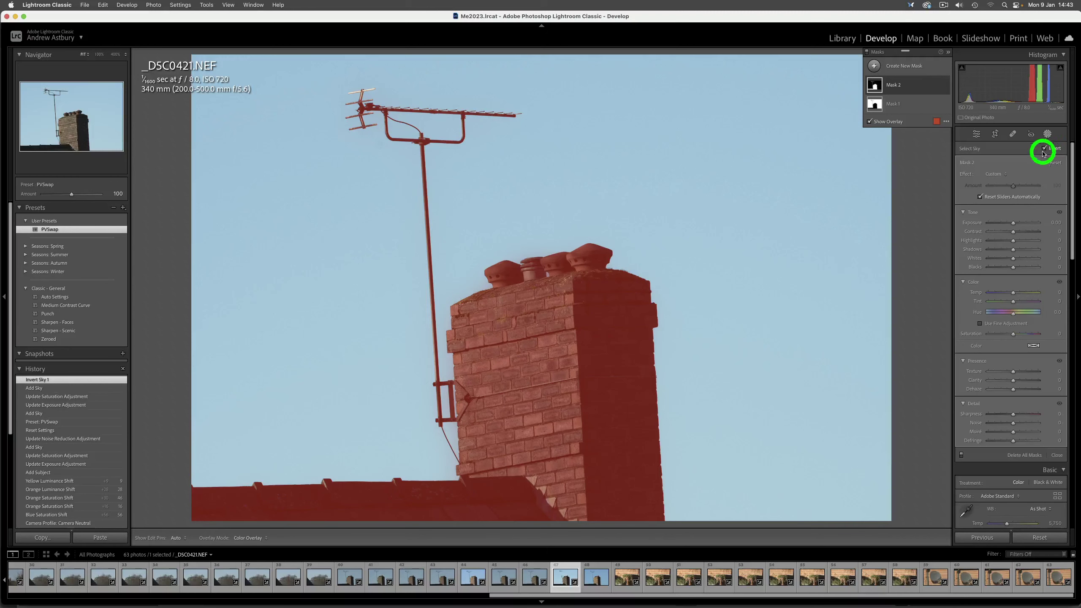
left_click_drag(1013, 224, 1016, 225)
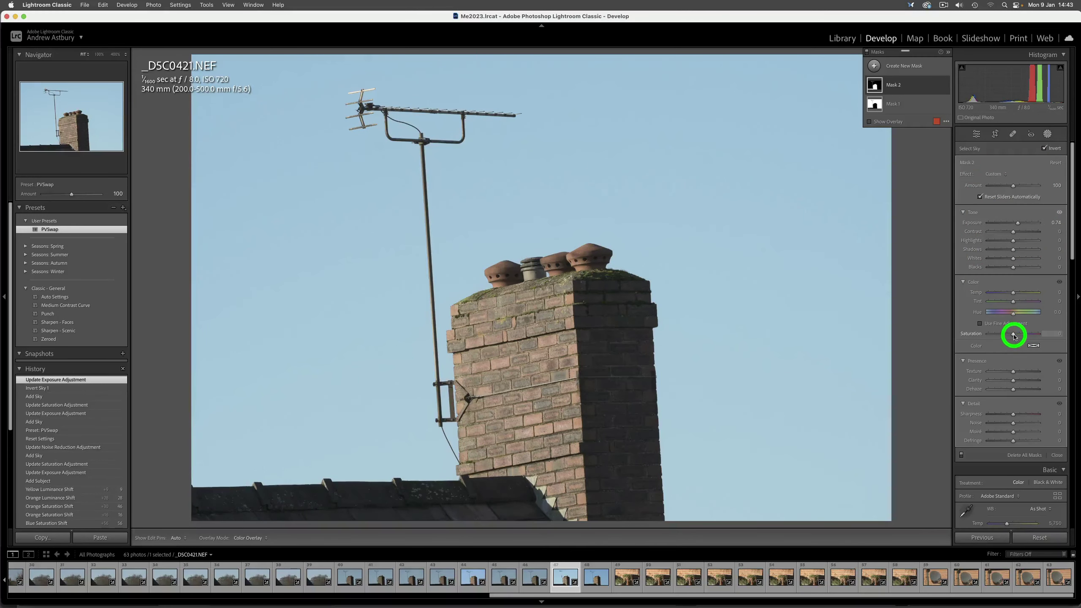
left_click_drag(1013, 335, 1029, 335)
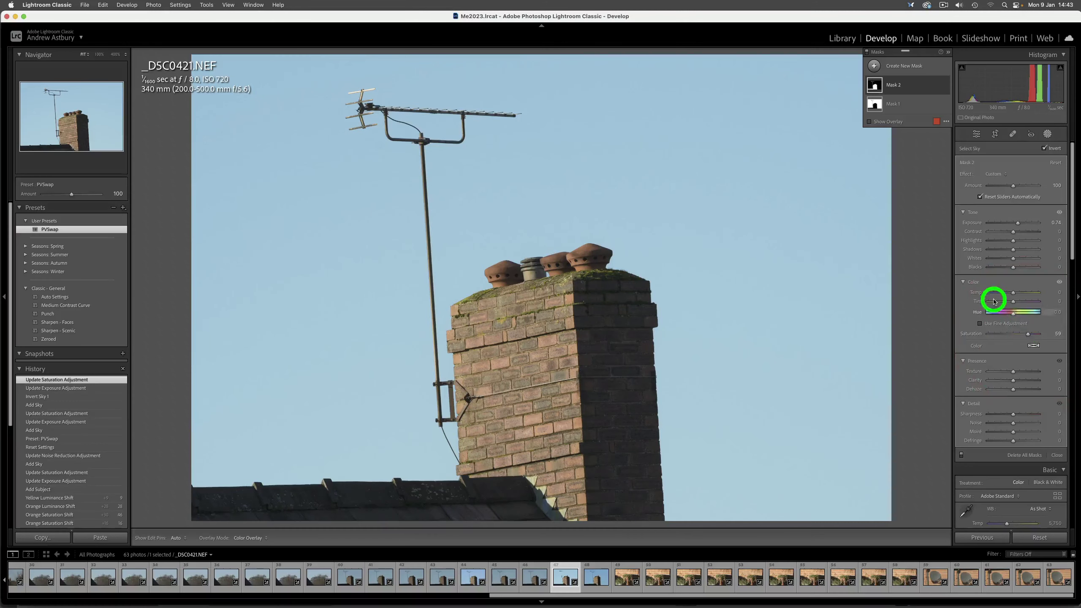
left_click_drag(1015, 295, 1016, 294)
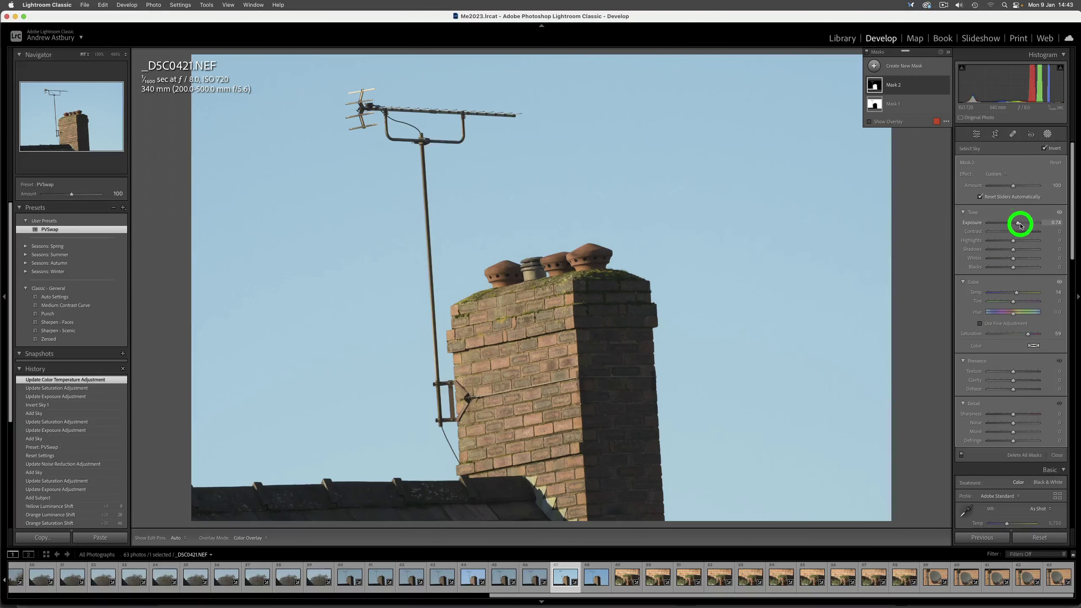
left_click_drag(1019, 225, 1019, 221)
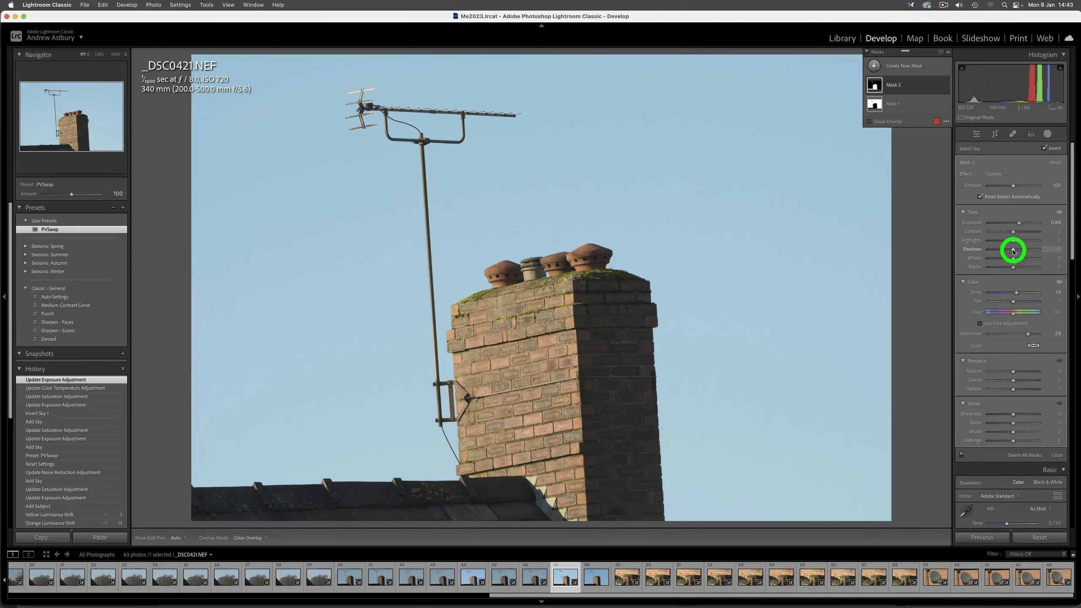
left_click_drag(1013, 249, 1017, 249)
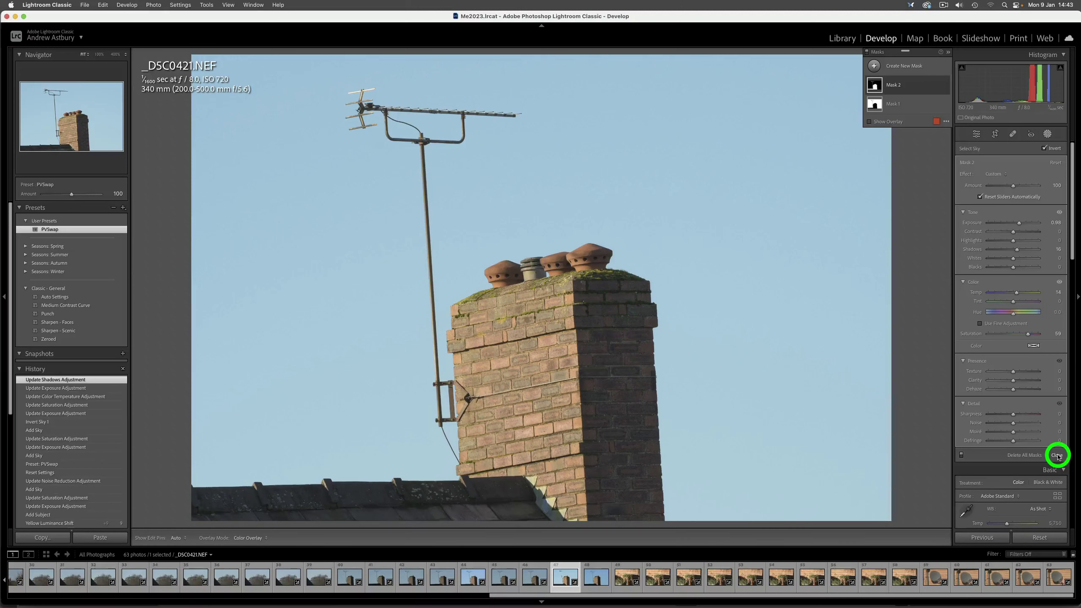
Close Masking with Shift+W and zoom to 400% on the chimney pot.
key("shift+w")
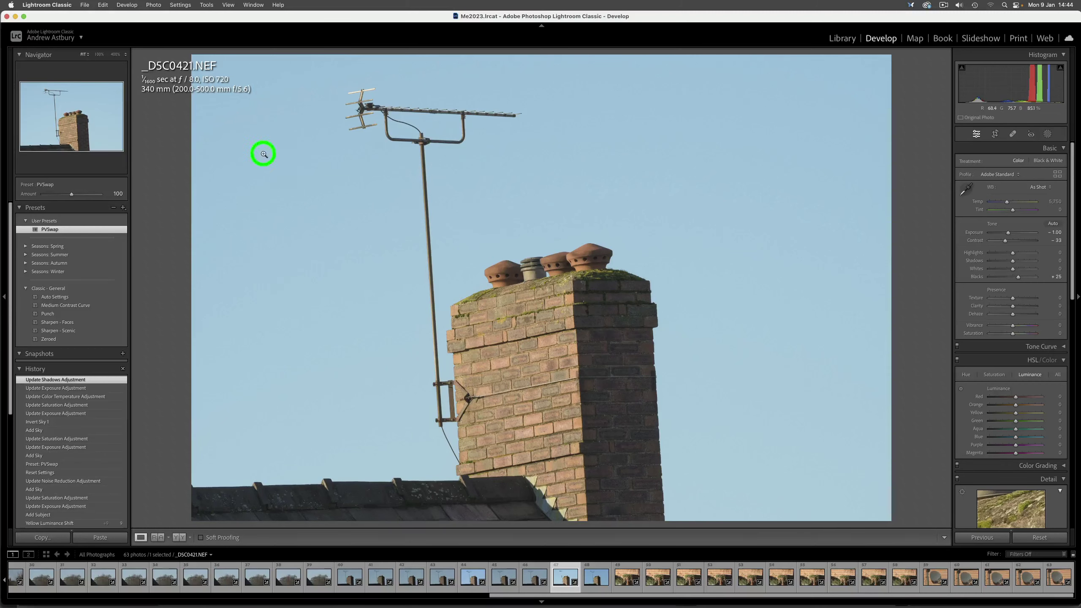
left_click(115, 54)
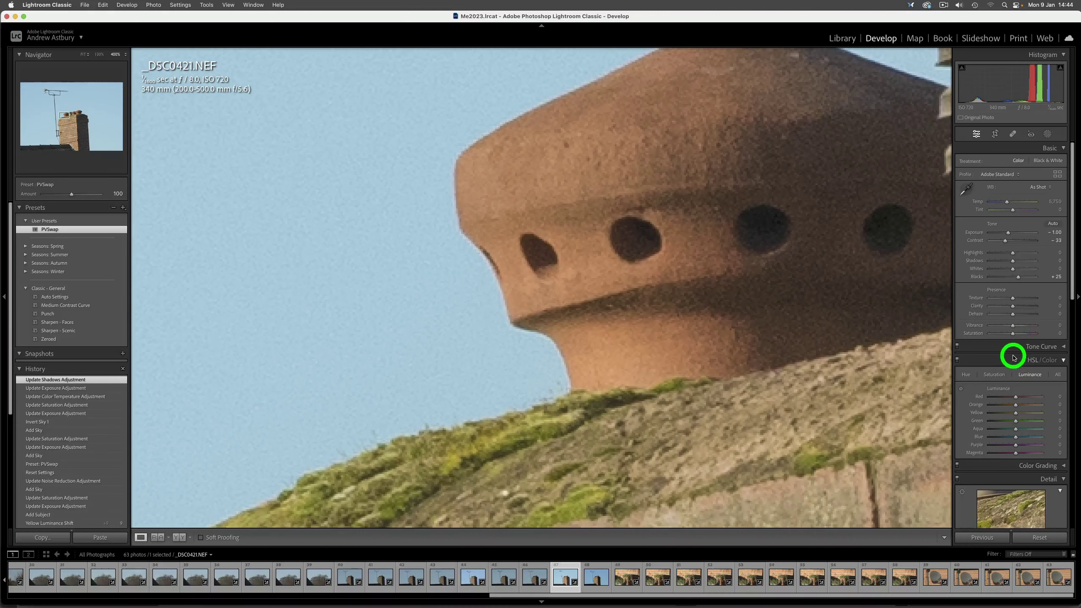
Lower Sharpening Amount to 0 and return to the full-photo Fit view.
scroll(1013, 357, "down", 5)
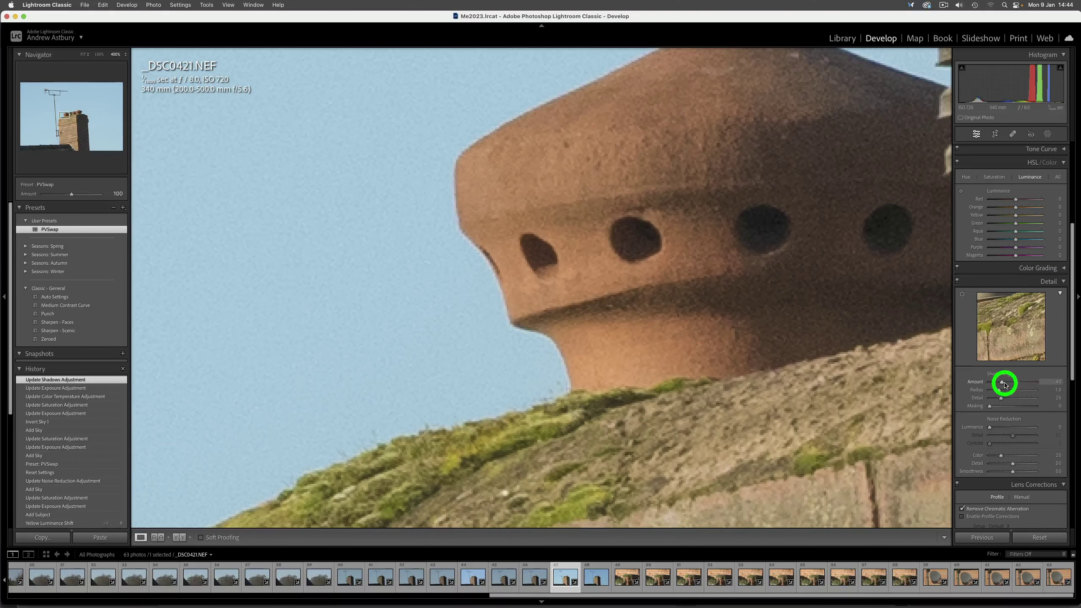
left_click_drag(1001, 383, 966, 378)
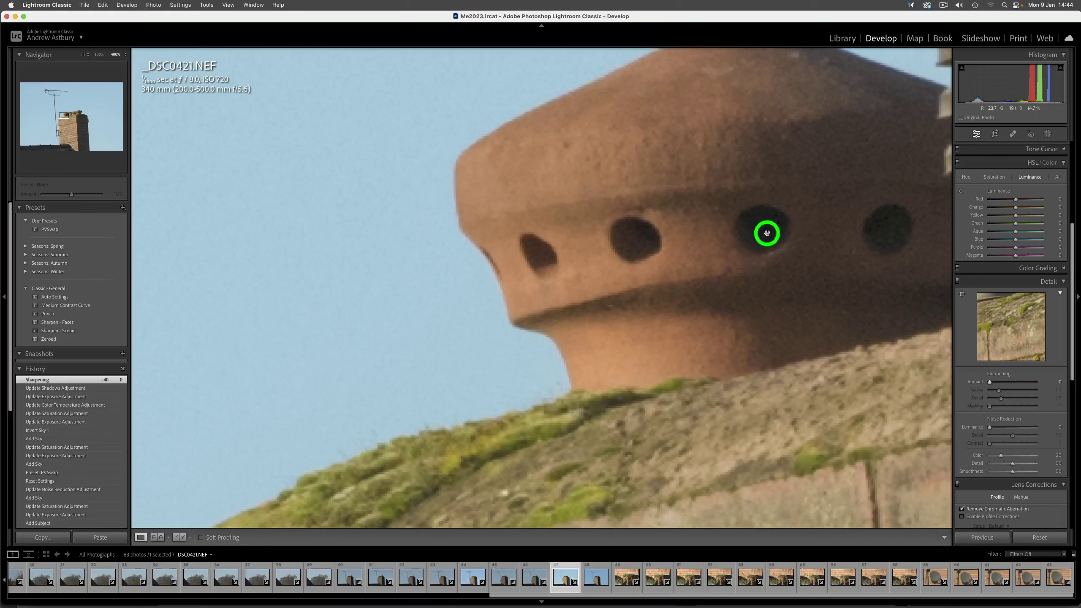
left_click(731, 219)
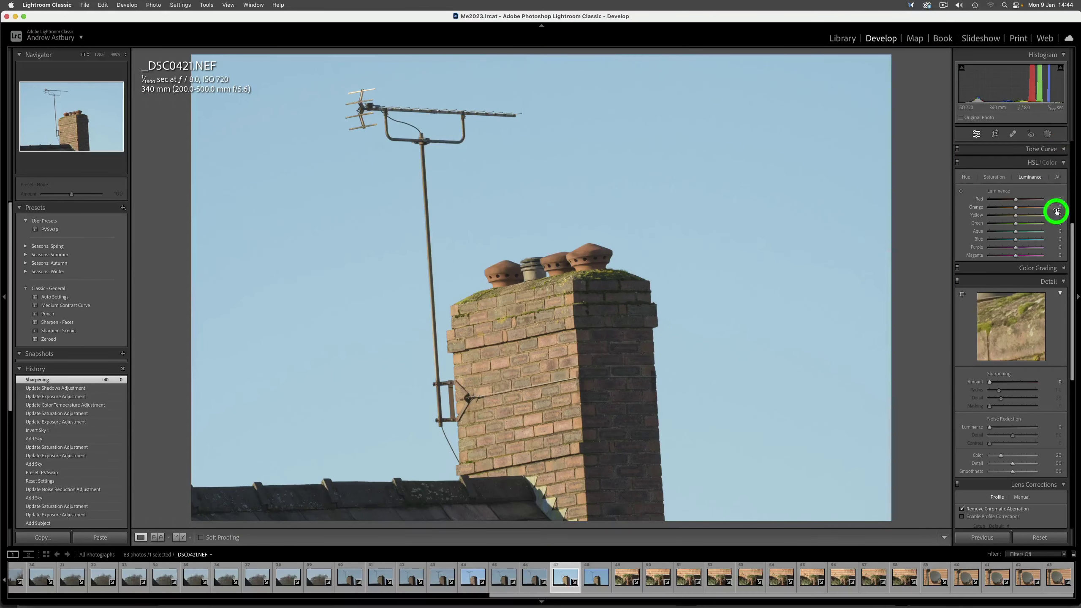
left_click_drag(1073, 239, 1069, 140)
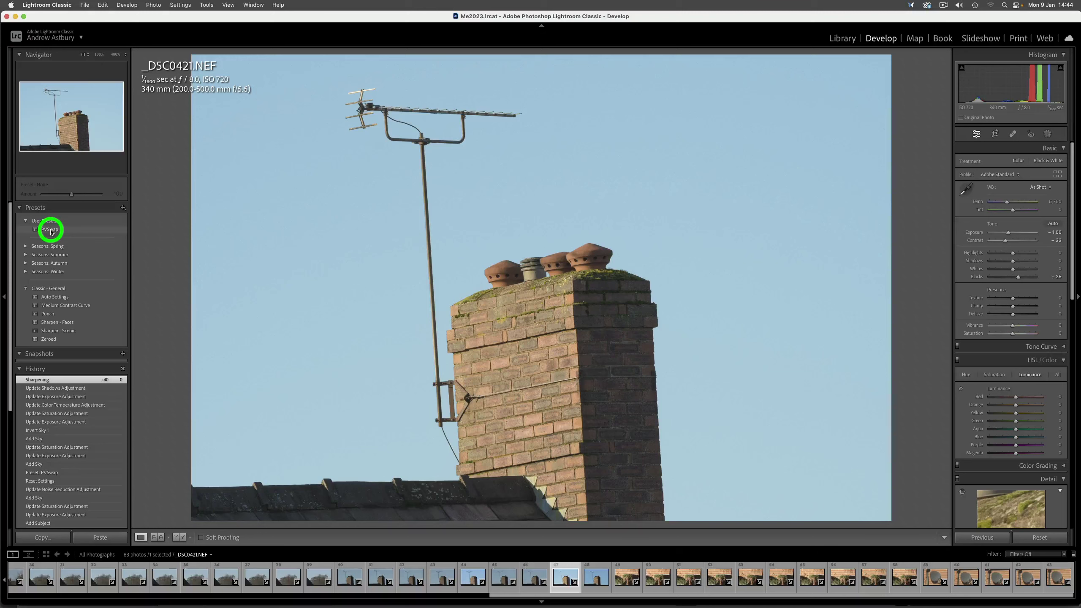
Replace the Adobe Standard profile with Camera Neutral from the Camera Matching set.
left_click(1057, 174)
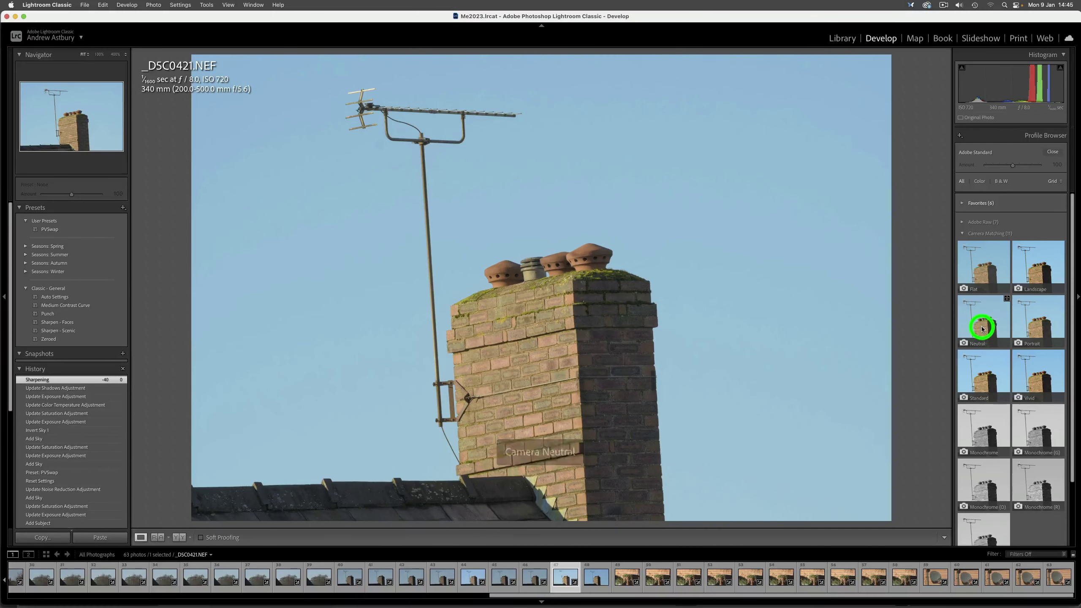
left_click(982, 331)
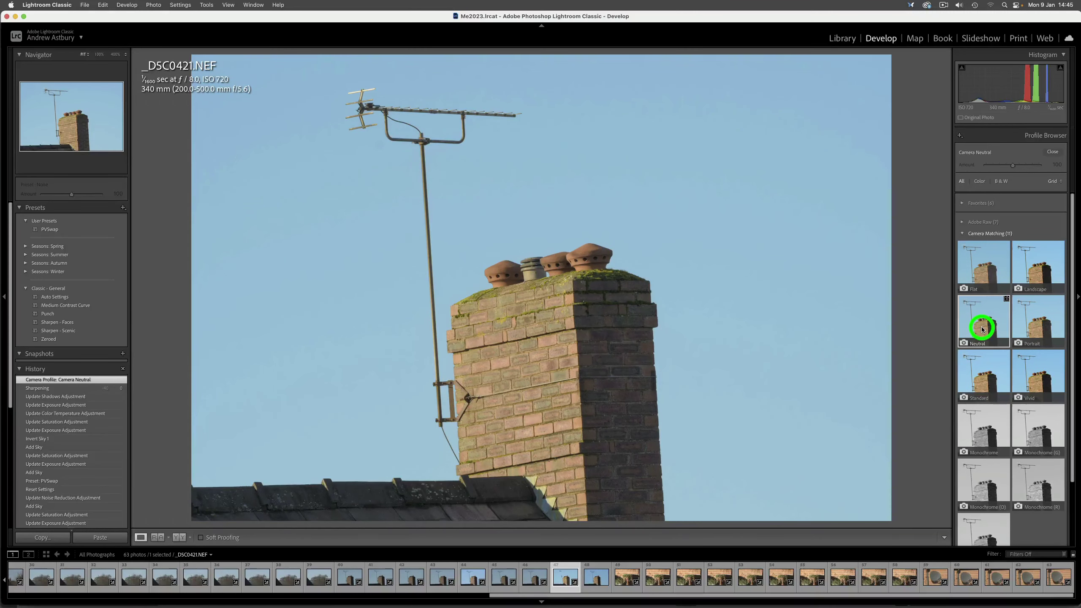
double_click(982, 328)
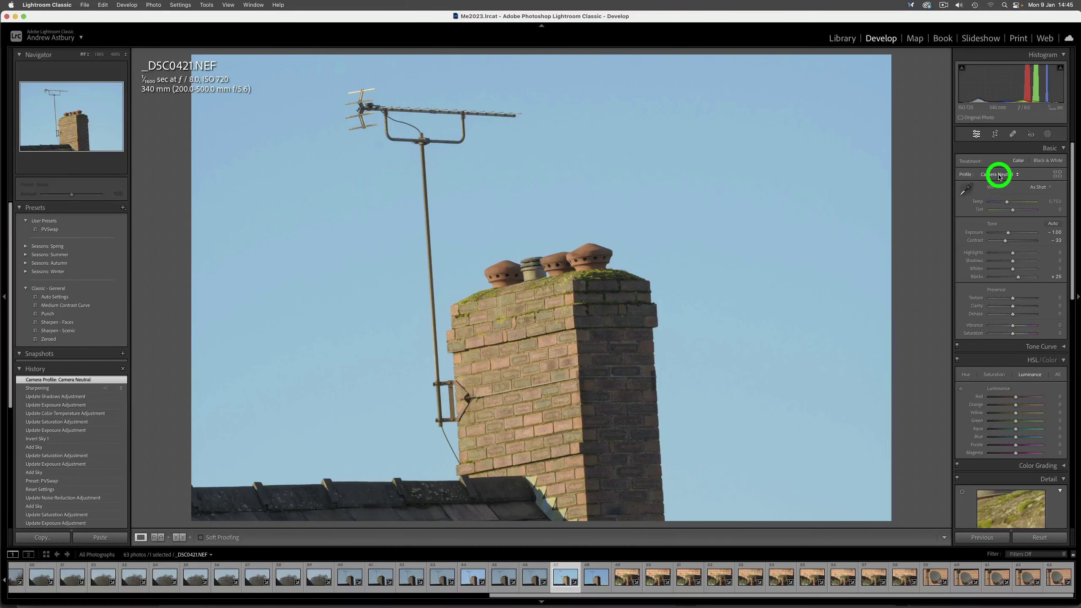
Compare before and after the Camera Neutral change in History, then magnify the chimney pot.
left_click(34, 389)
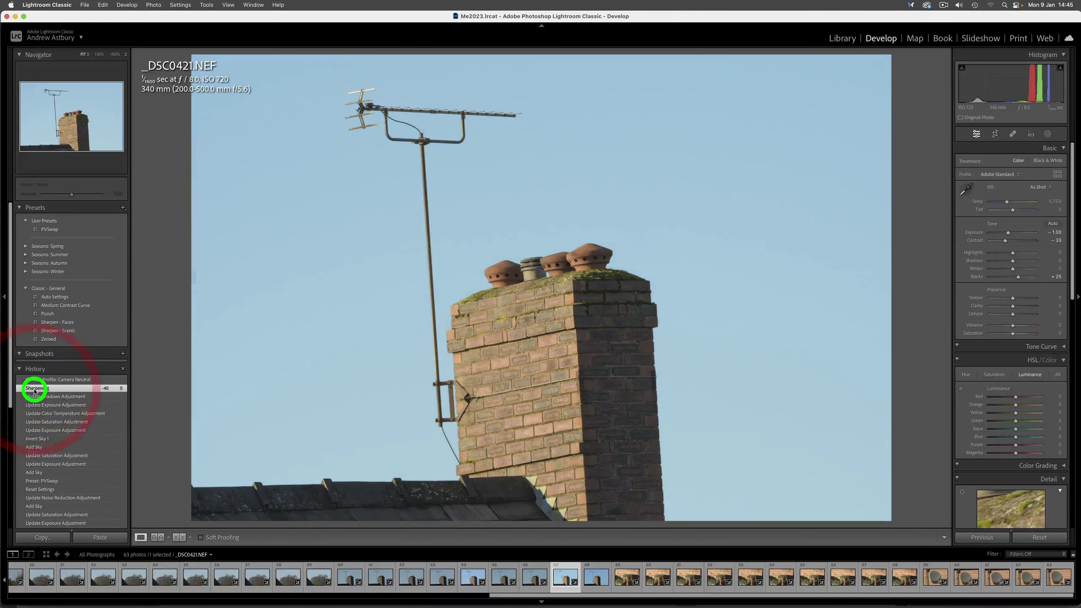
left_click(40, 379)
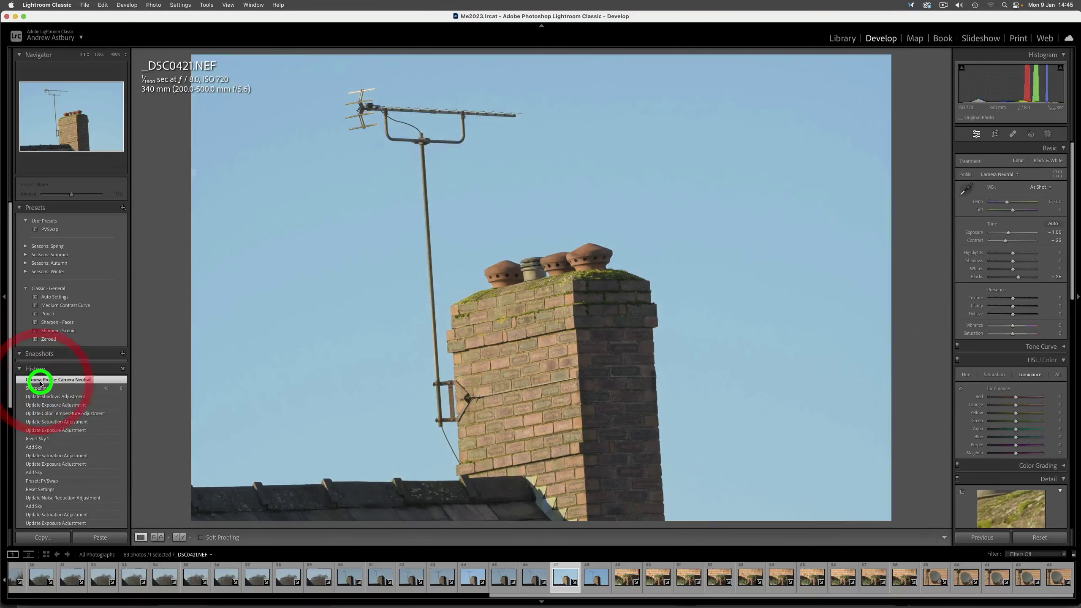
left_click(492, 283)
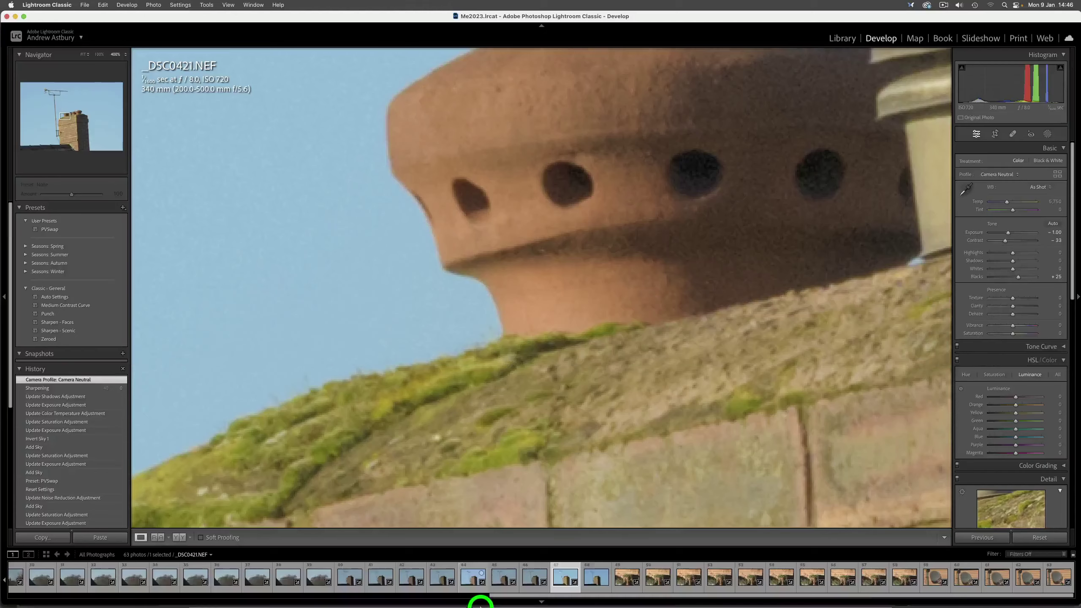
mouse_move(486, 600)
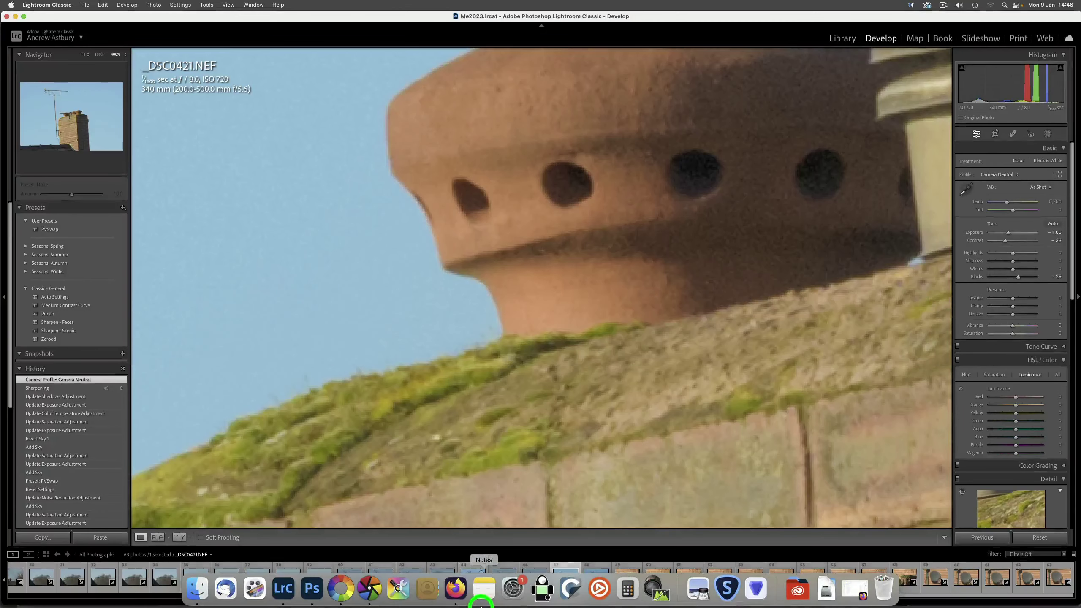
Switch to the same chimney photo in RawTherapee and zoom in on the terracotta chimney pot.
left_click(344, 587)
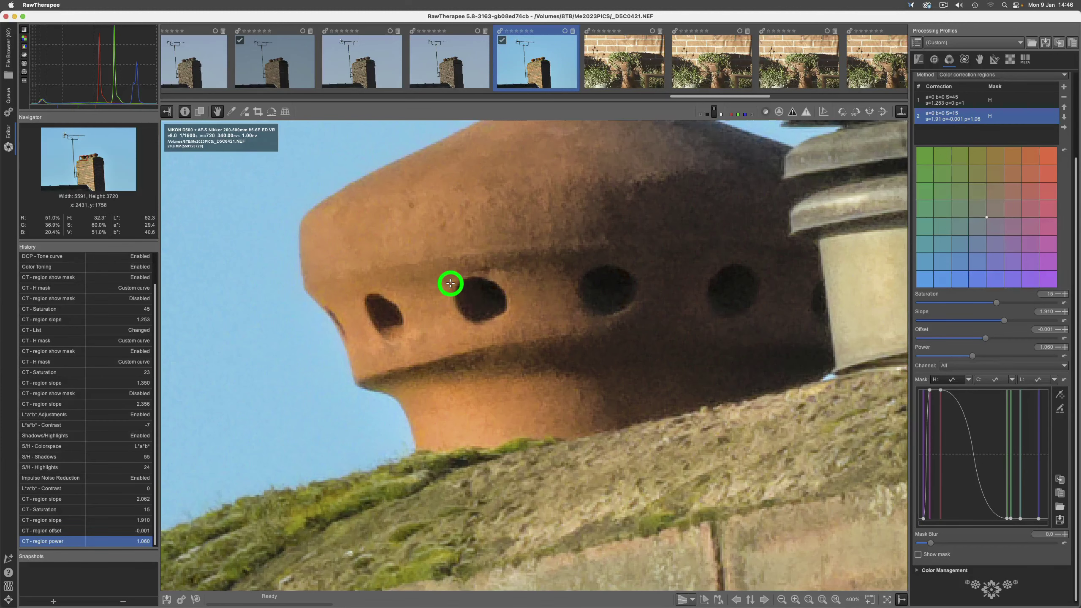
scroll(450, 284, "down", 2)
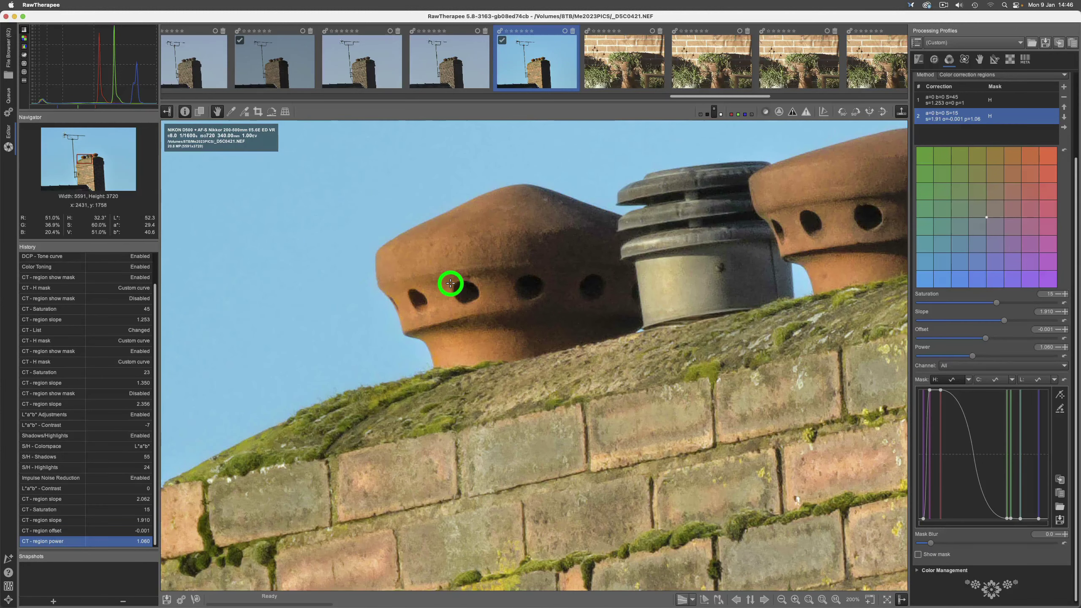
scroll(450, 283, "up", 1)
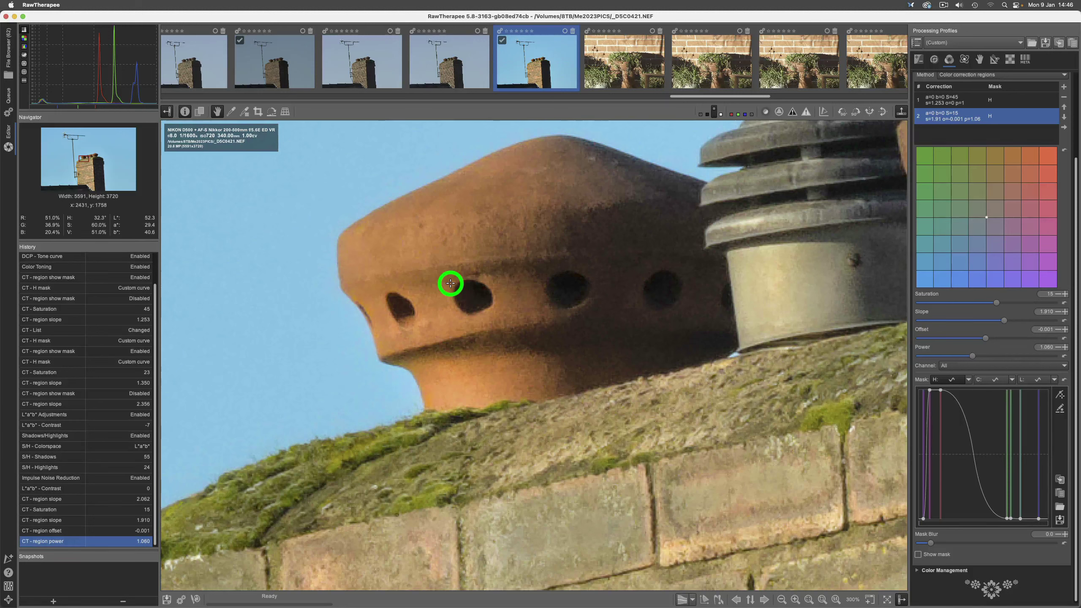
left_click(512, 274)
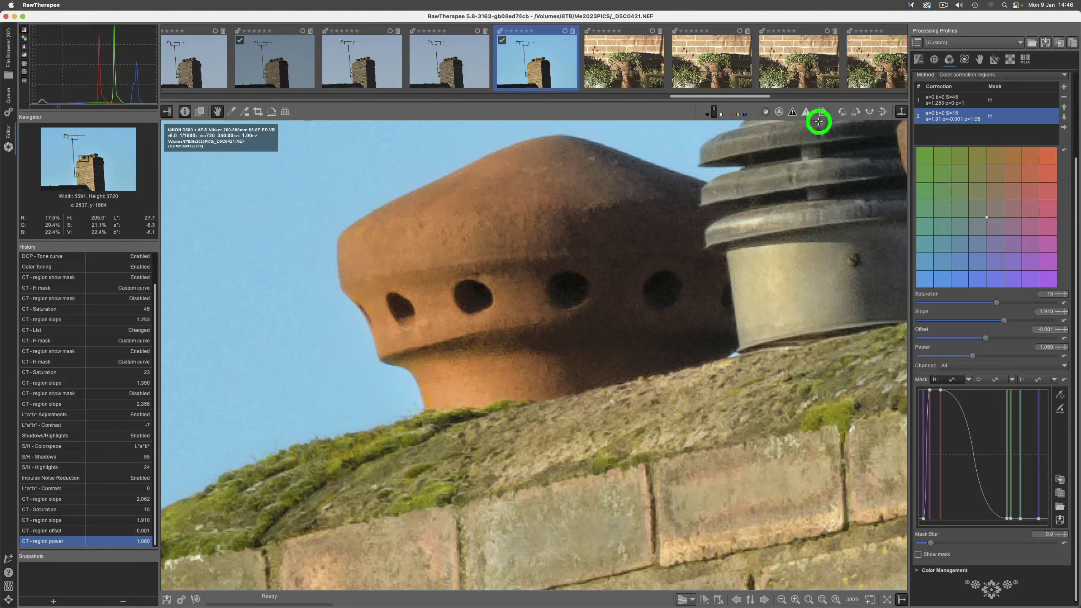
left_click(941, 43)
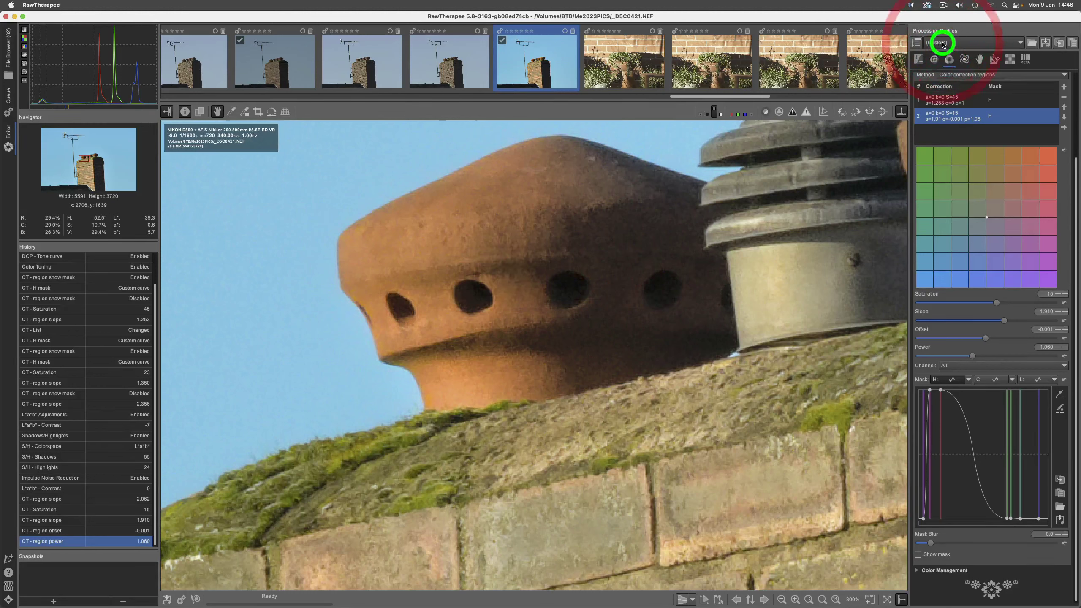
Apply the MyBASE profile from My profiles to the _DSC0421.NEF chimney photo.
left_click(942, 43)
mouse_move(942, 28)
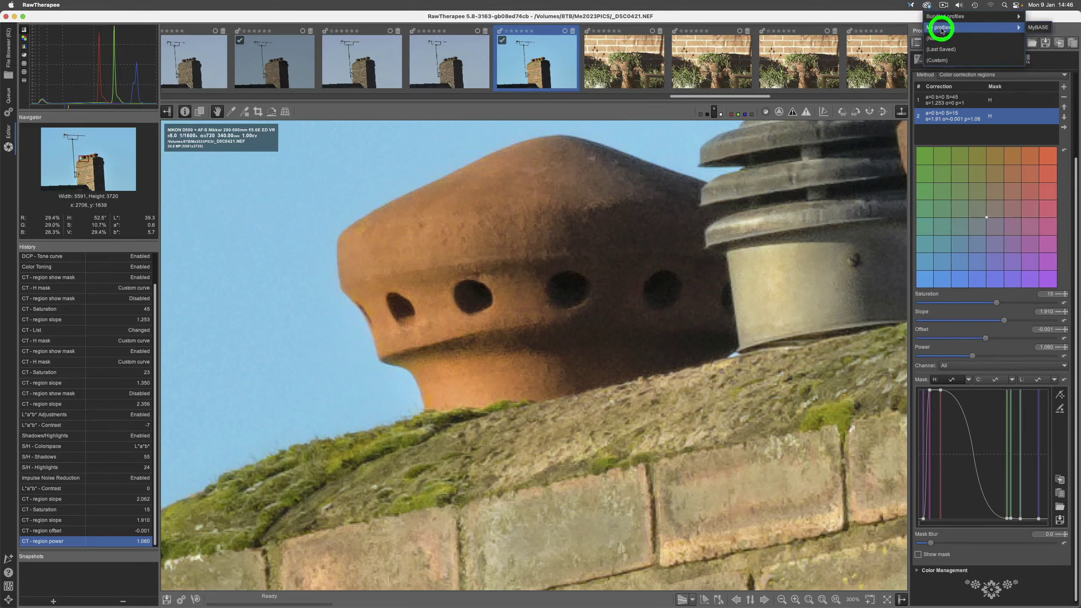
left_click(1042, 28)
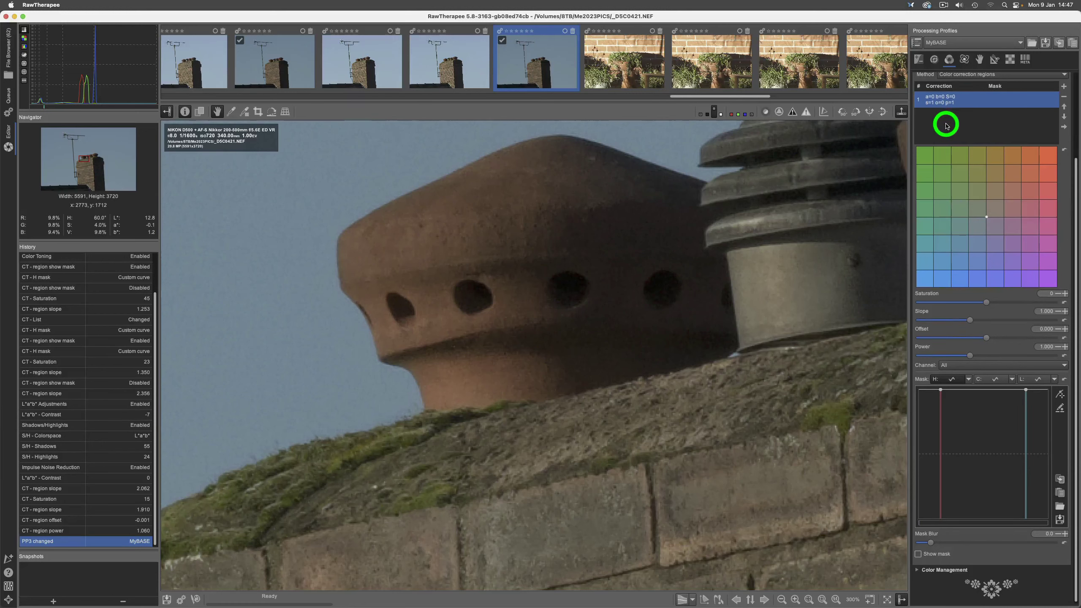
scroll(945, 125, "up", 3)
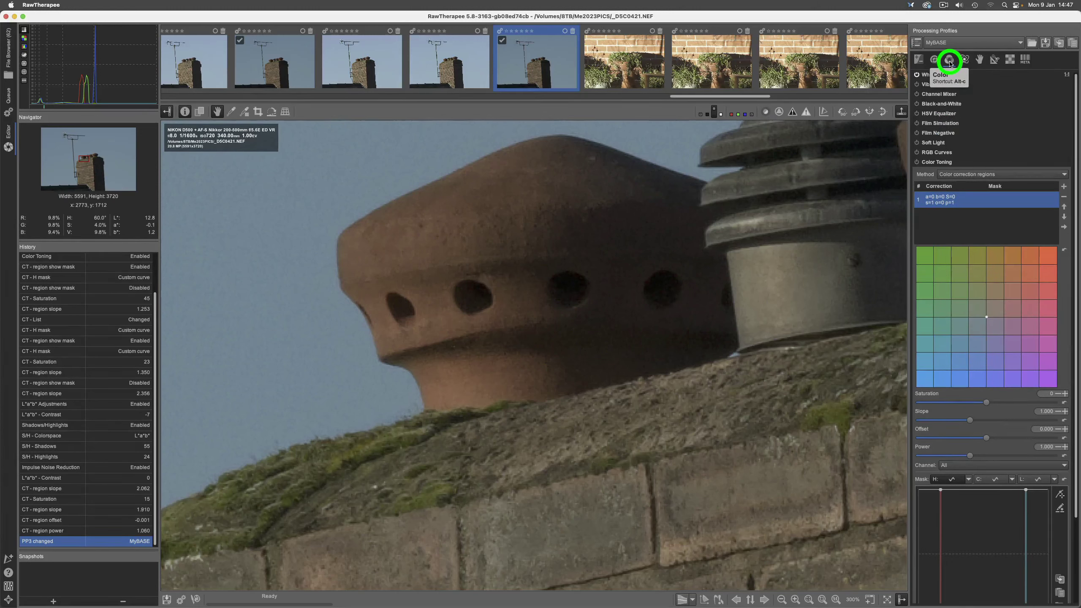
Swap the Color Toning panel for Color Management and fit the whole photo in the preview.
left_click(931, 163)
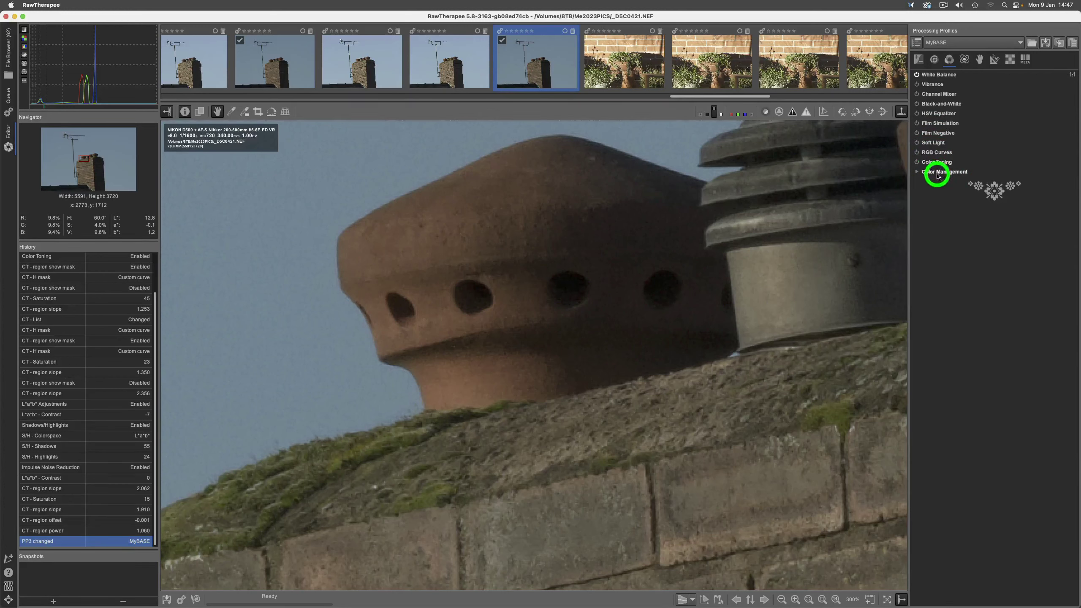
left_click(937, 173)
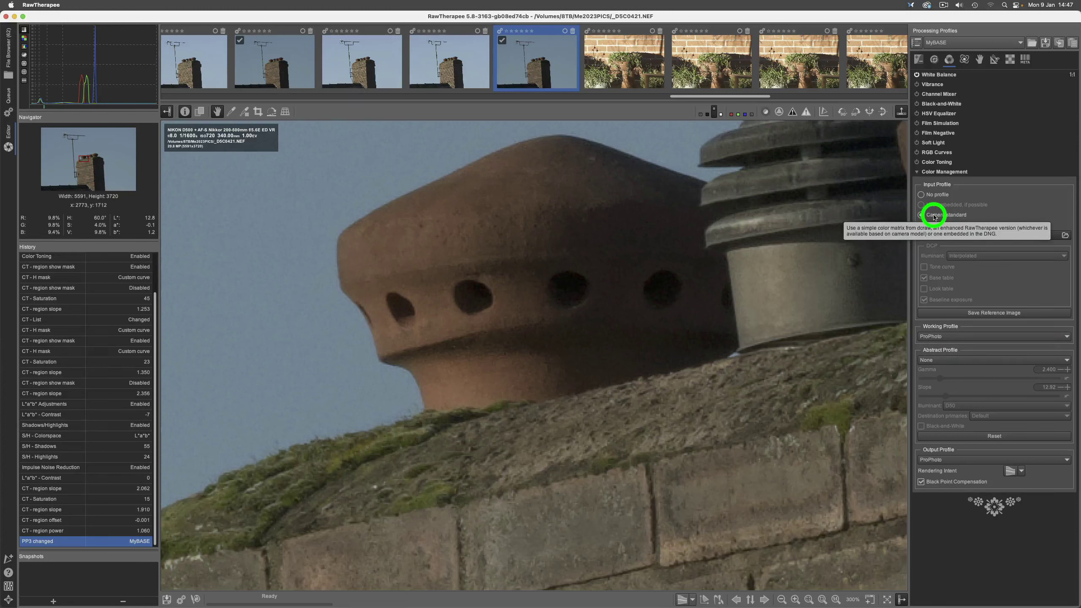
left_click(807, 599)
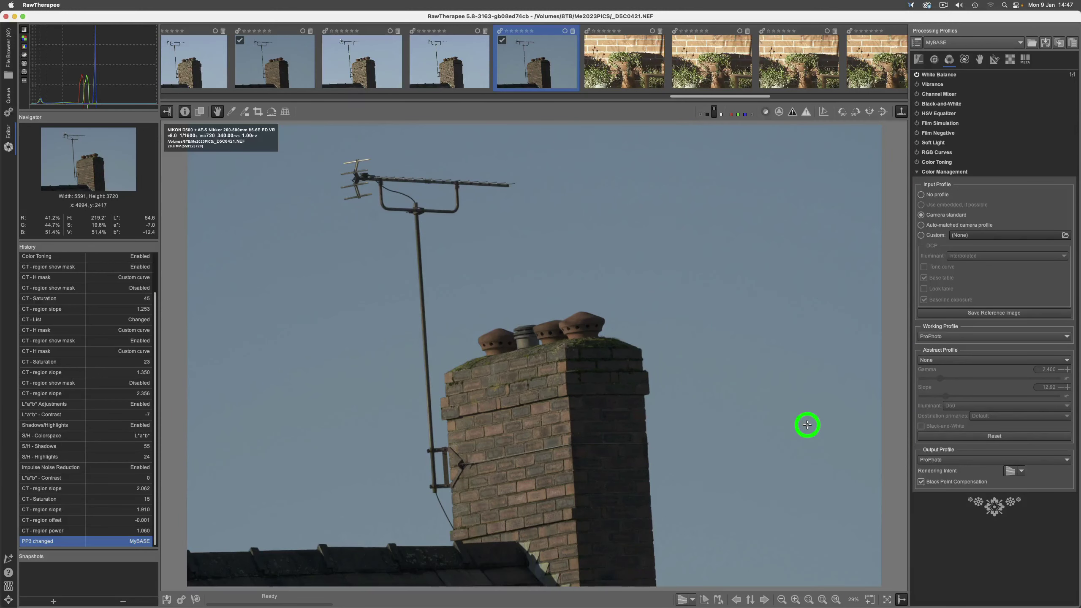
Load Nikon D500 Camera Neutral.dcp as the custom input profile.
left_click(920, 237)
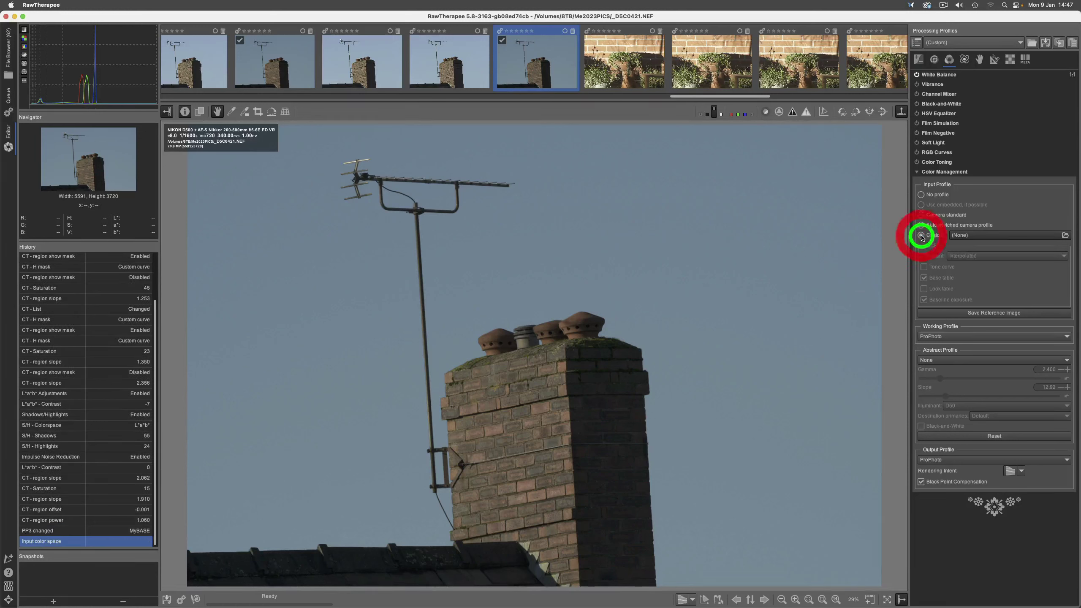
left_click(970, 237)
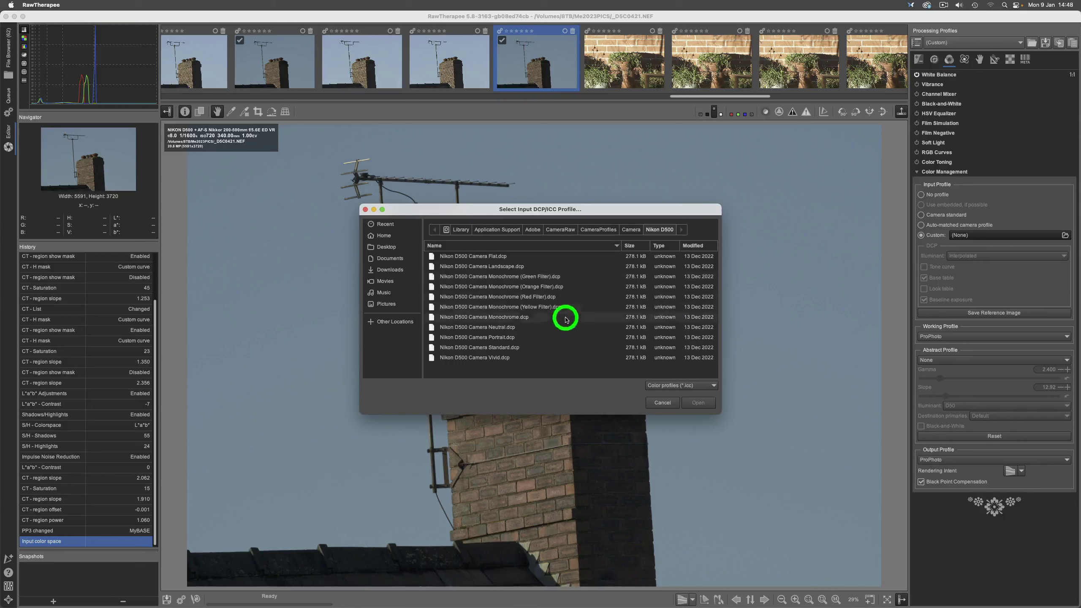
left_click(481, 327)
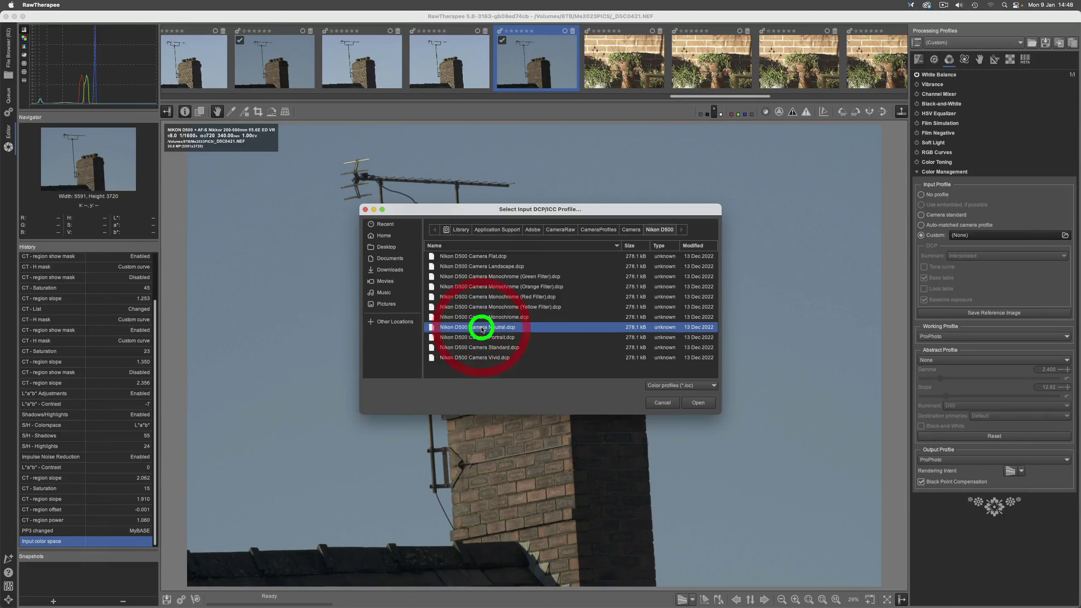
left_click(698, 404)
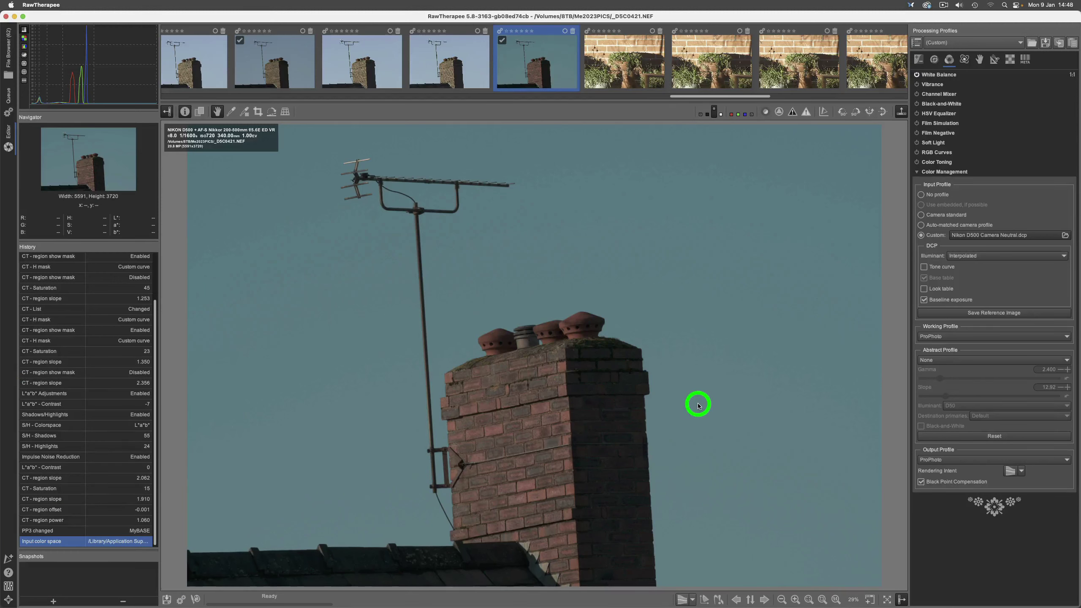
Enable the DCP Look table and Tone curve for the Camera Neutral profile.
left_click(924, 289)
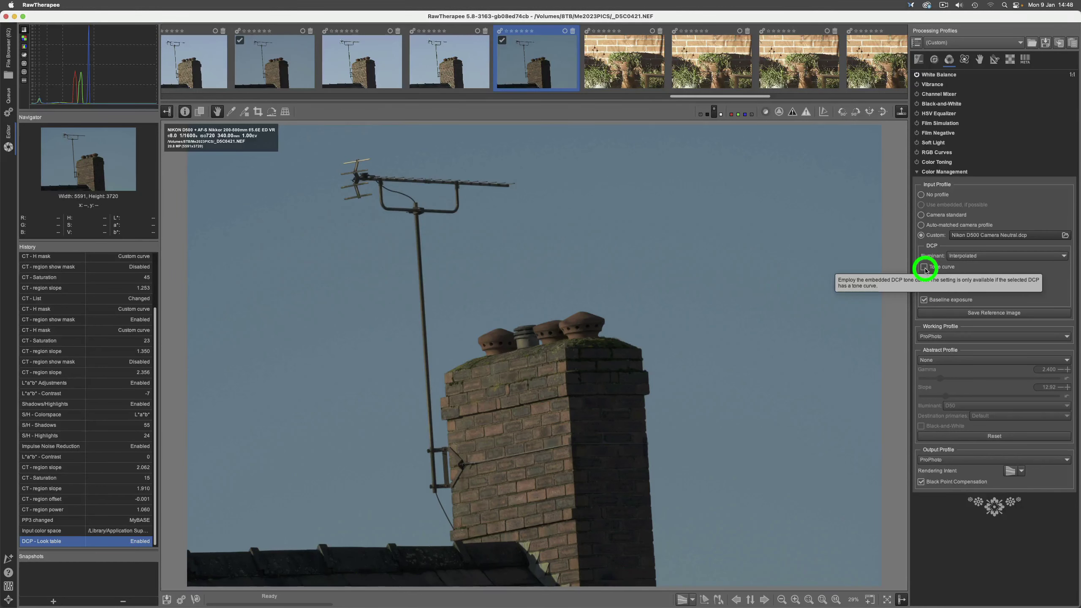
left_click(924, 268)
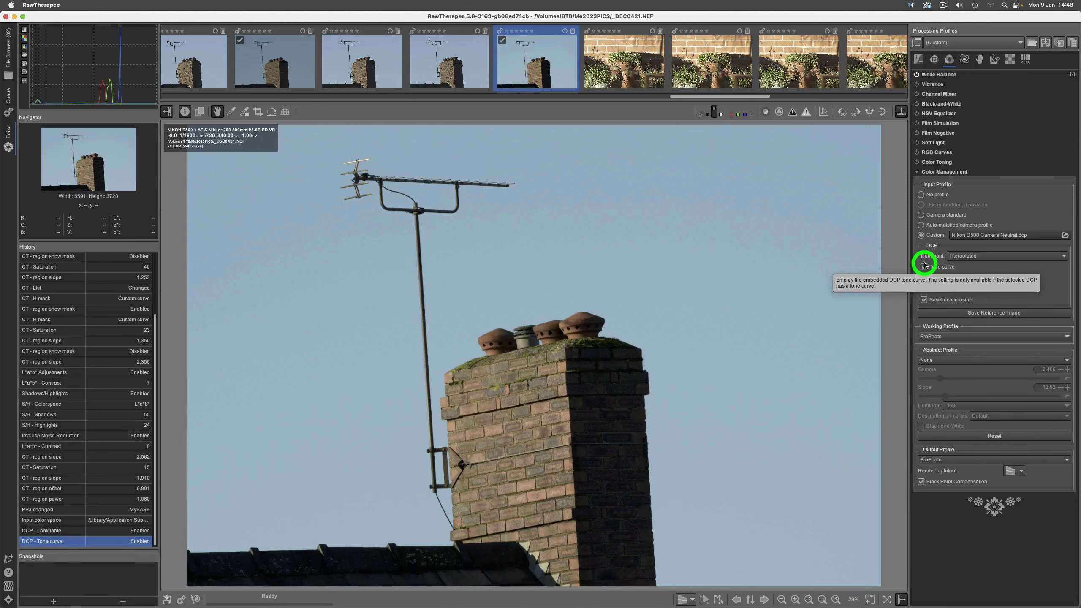
left_click(795, 599)
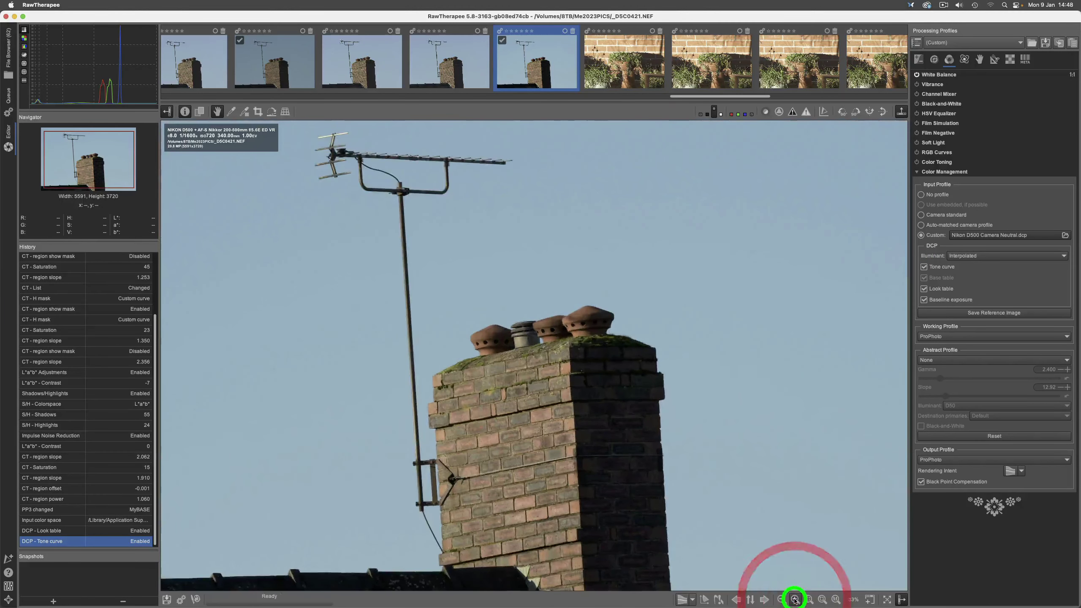
left_click(795, 599)
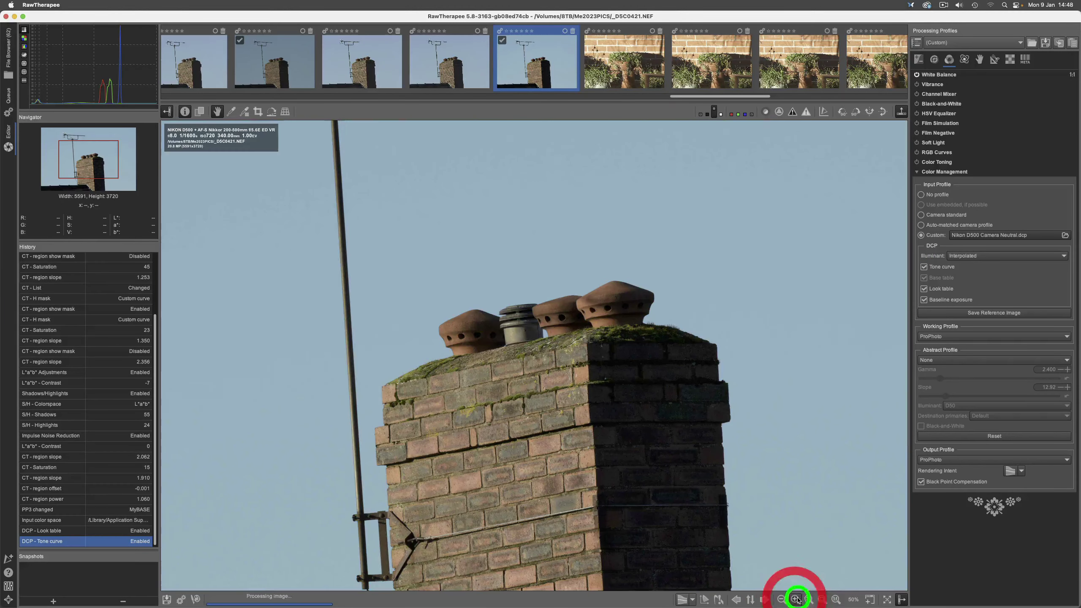
left_click(835, 601)
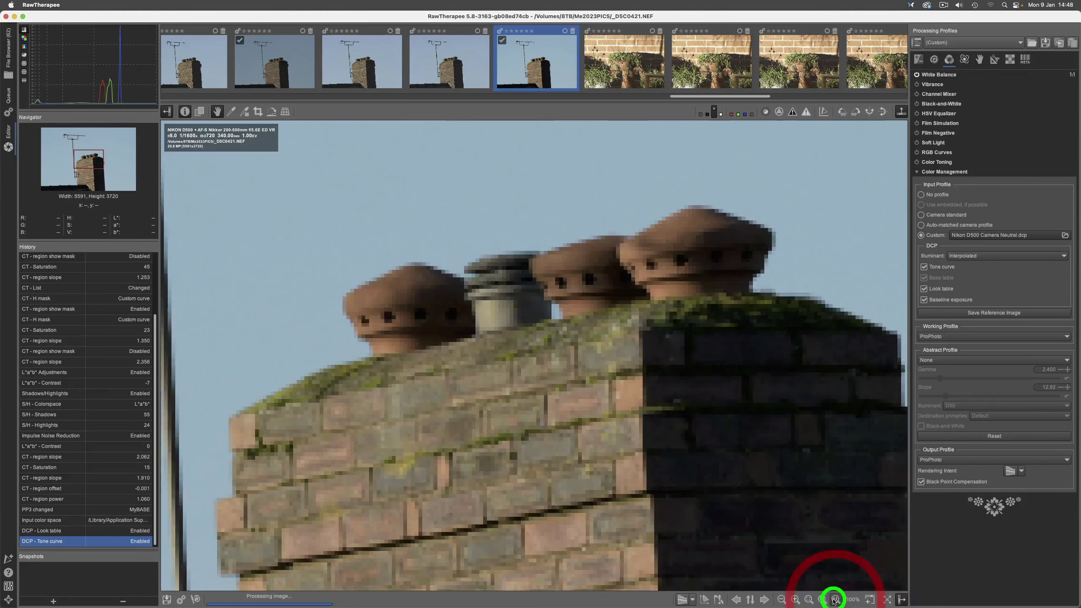
left_click(795, 600)
left_click(795, 599)
left_click(795, 600)
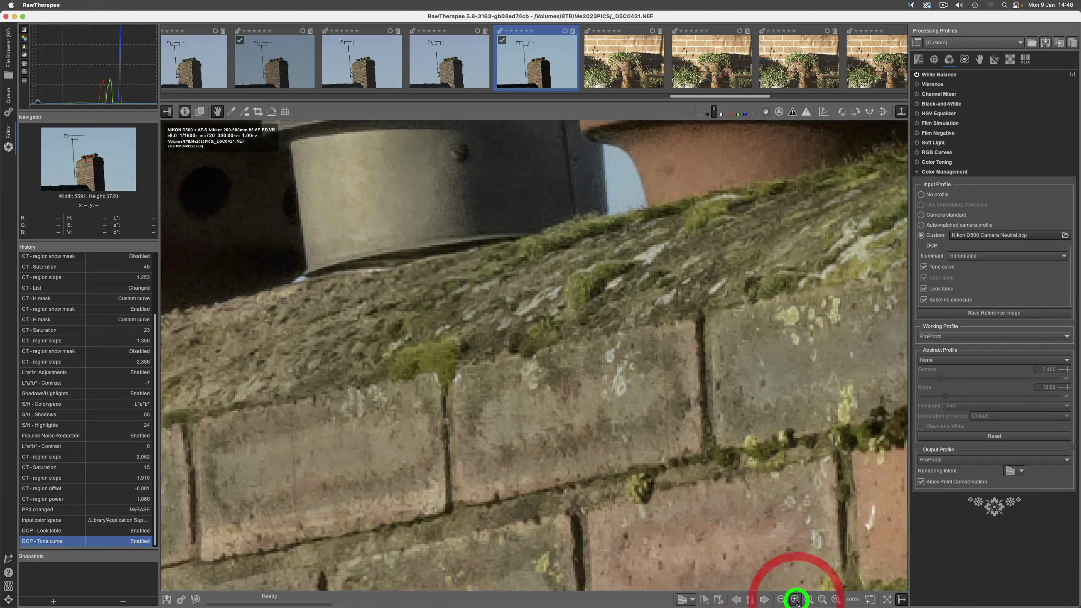
left_click_drag(92, 166, 84, 159)
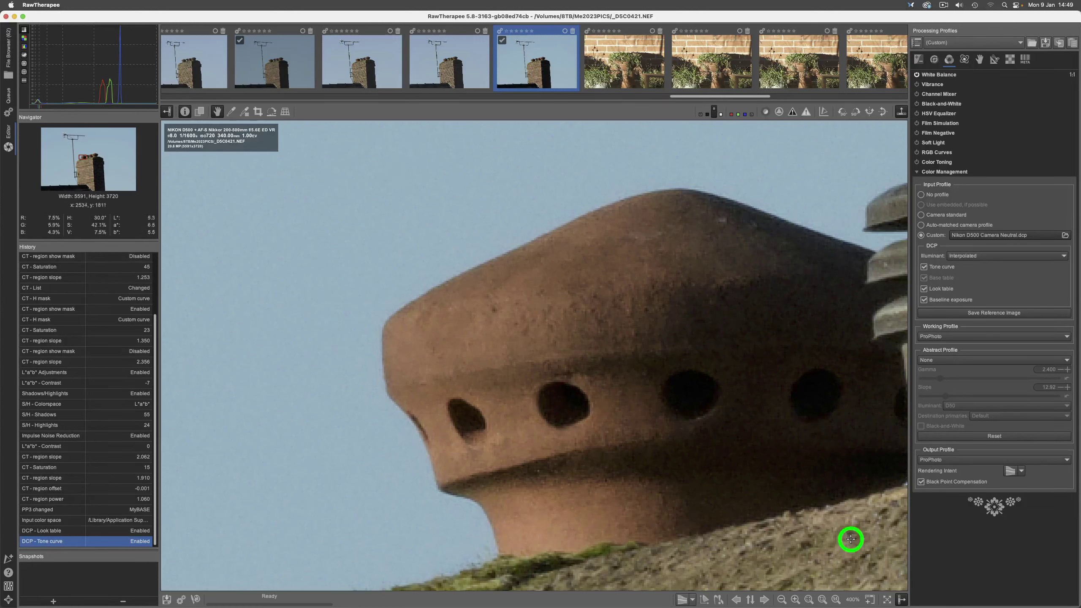
left_click(809, 600)
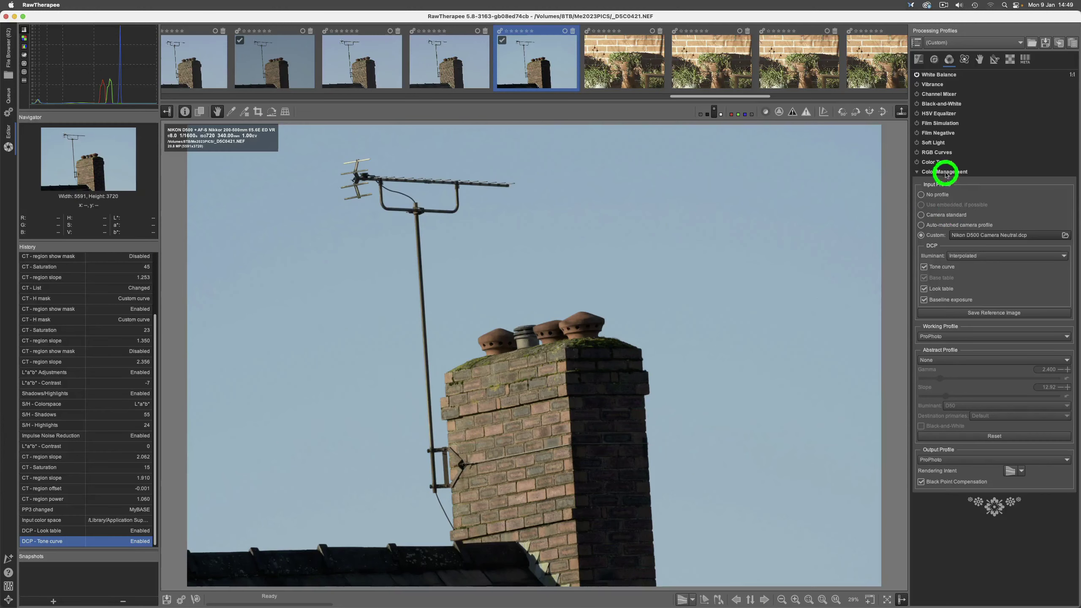
Collapse Color Management and expand Color Toning, showing its single neutral correction region.
left_click(944, 173)
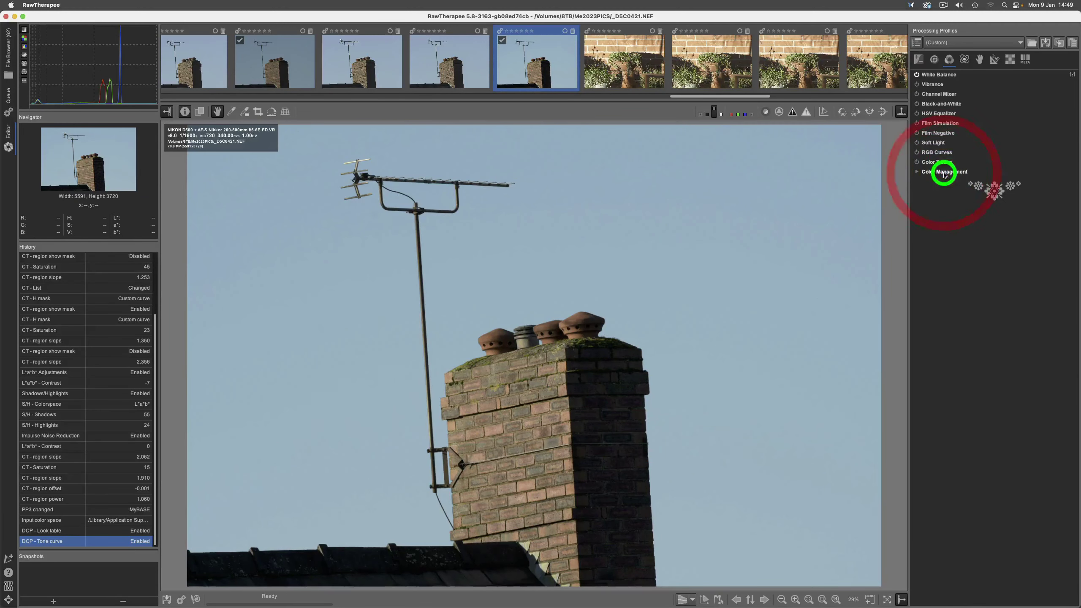
left_click(940, 163)
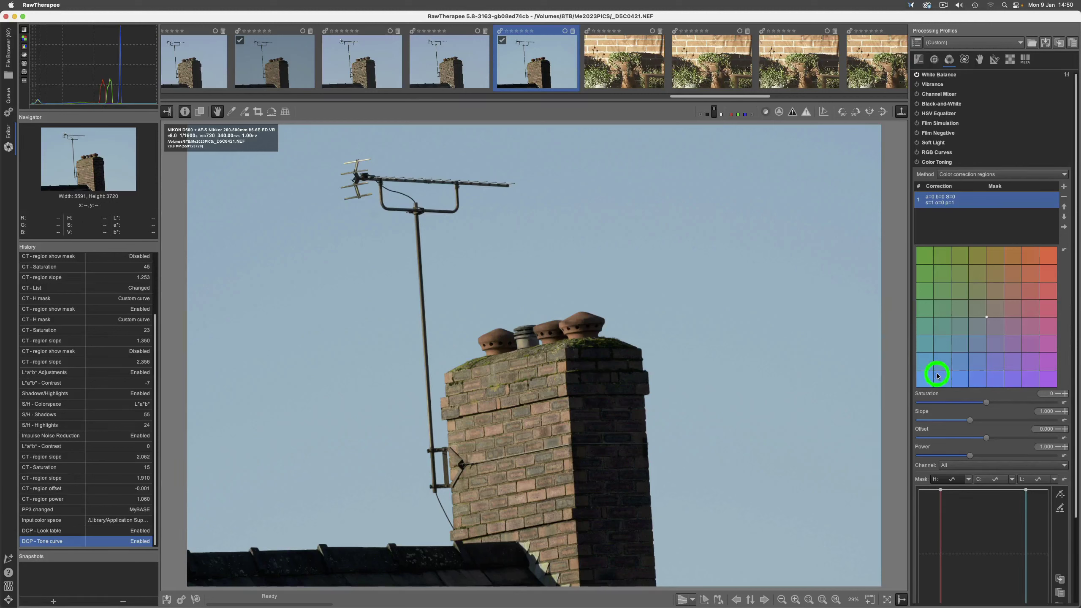
Turn on Color Toning with Show mask ticked, so the preview turns solid yellow.
scroll(938, 374, "down", 5)
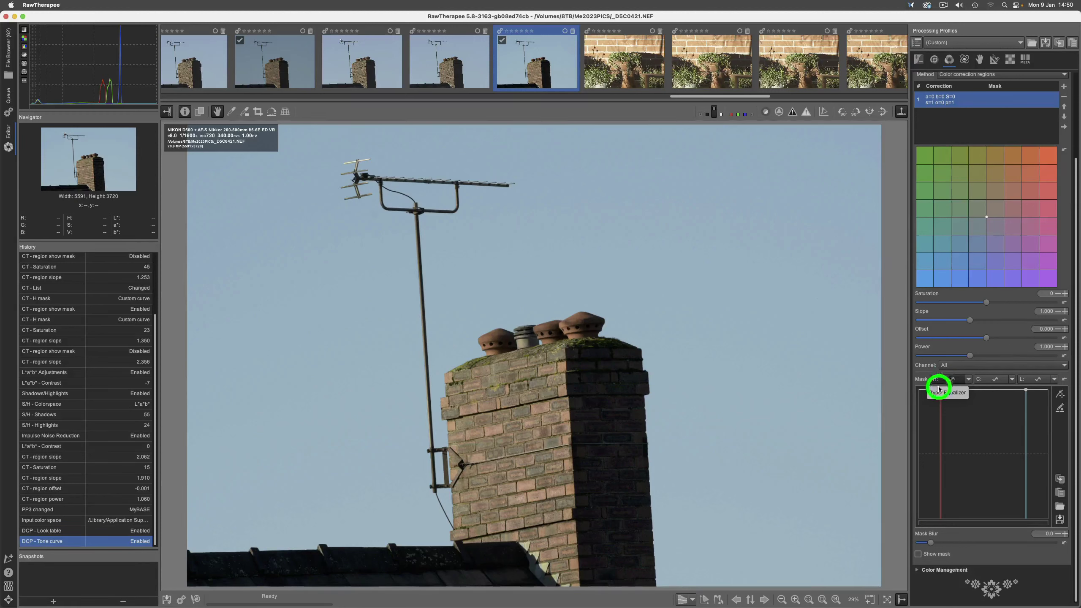
left_click(918, 558)
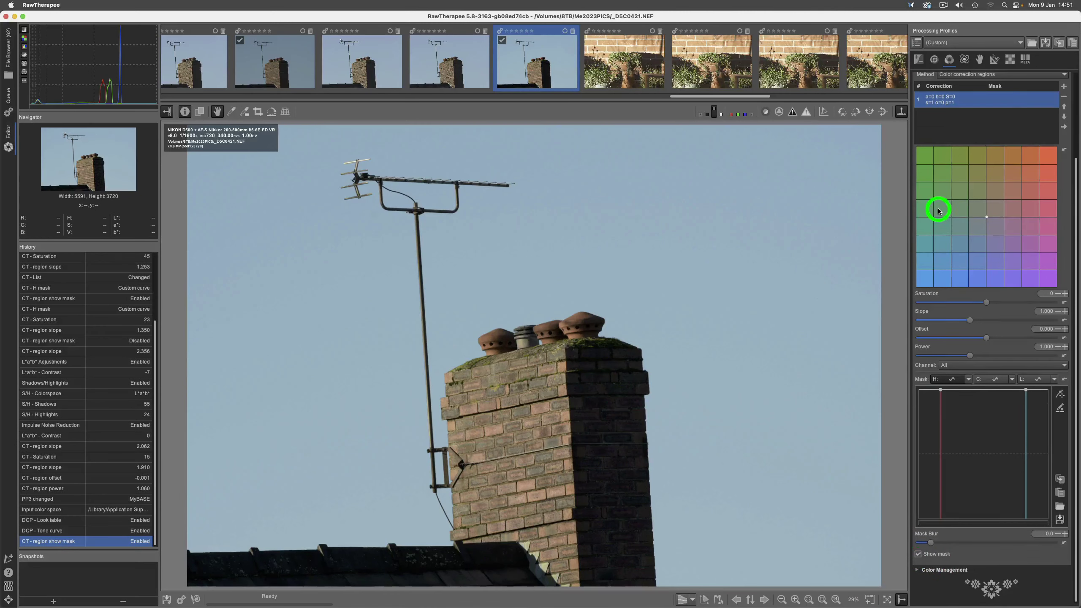
scroll(938, 210, "up", 3)
left_click(917, 163)
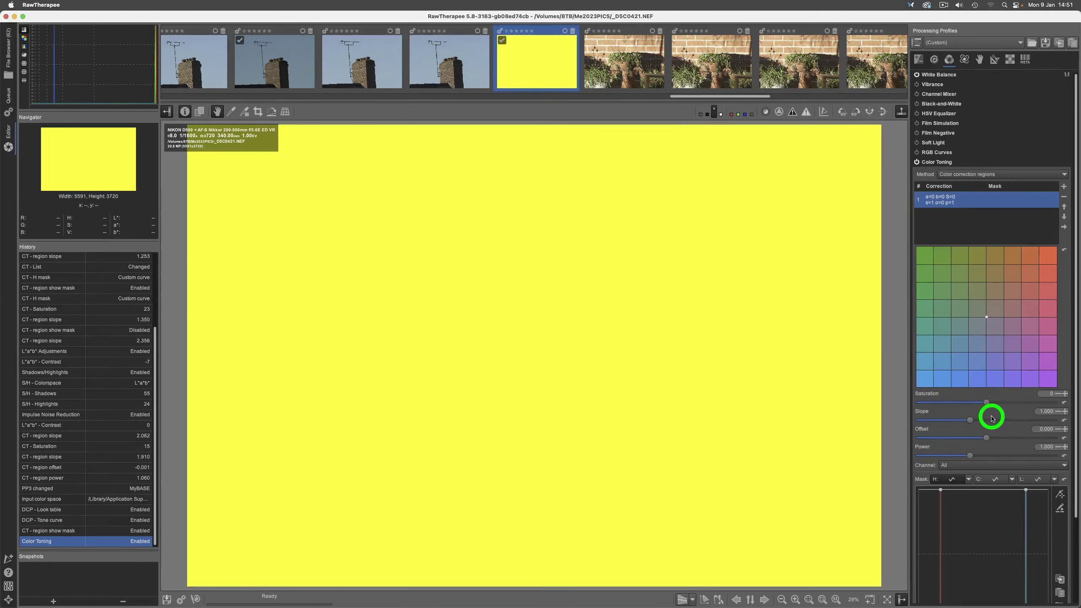
scroll(991, 418, "down", 5)
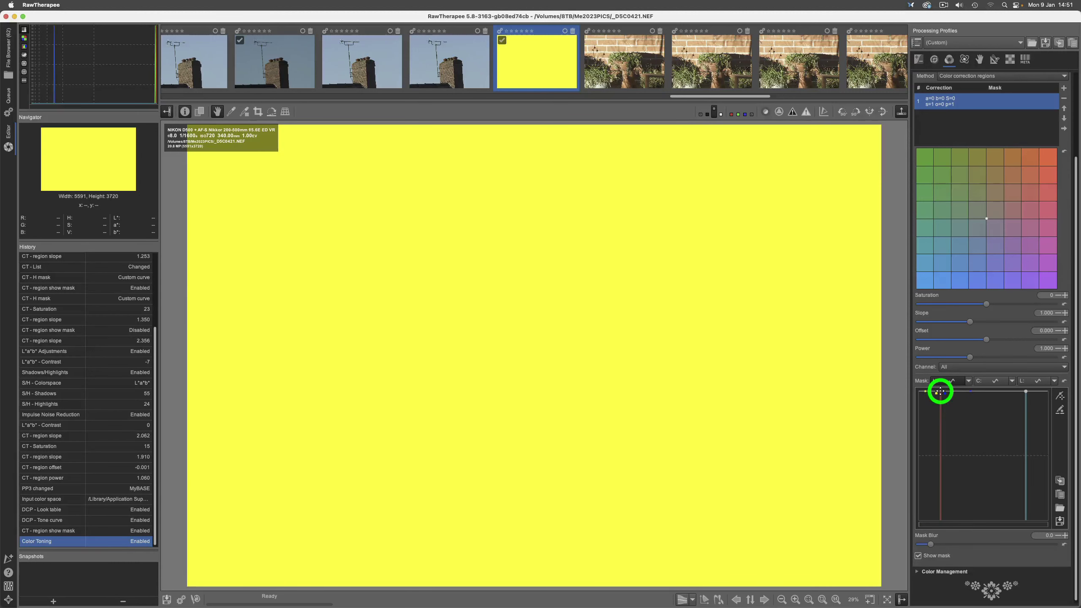
Pull the hue mask curve down to the bottom, adding low points on both sides.
left_click_drag(940, 392, 932, 481)
left_click_drag(939, 506, 939, 521)
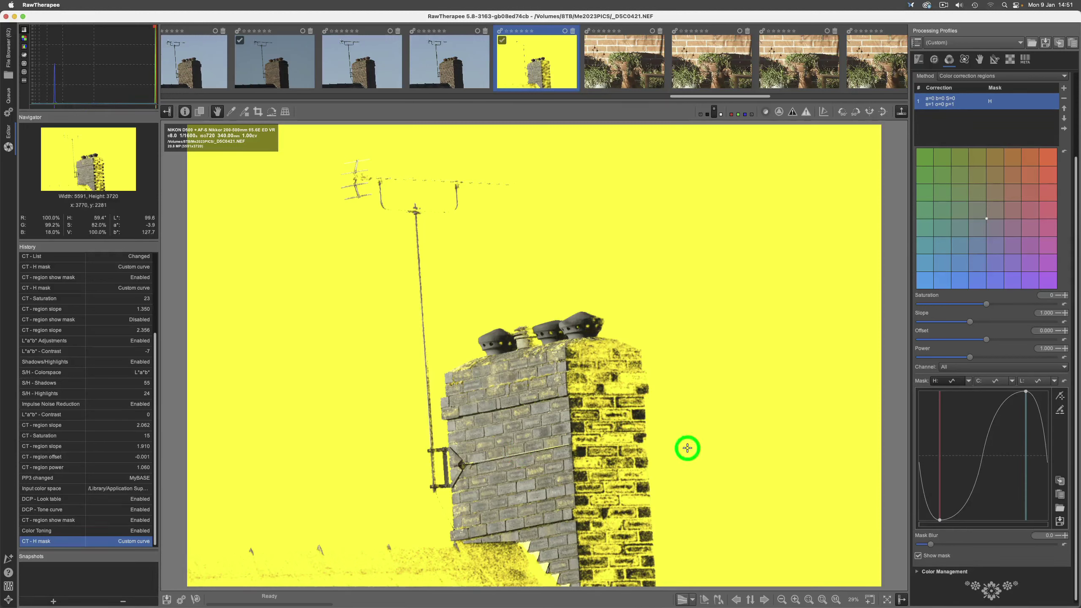
left_click(940, 516)
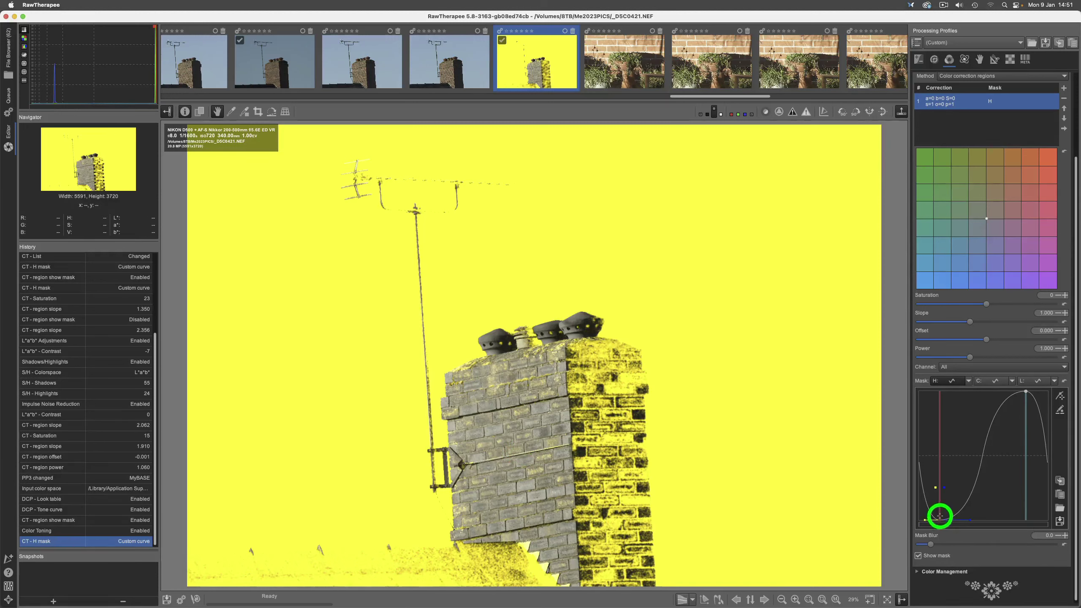
left_click_drag(937, 519, 926, 519)
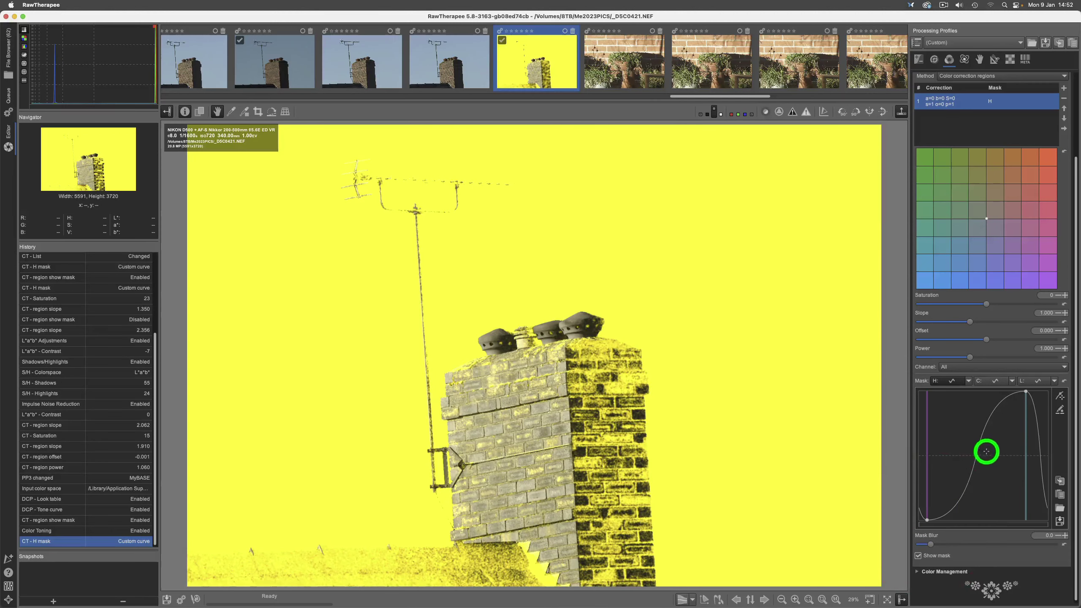
left_click_drag(978, 447, 991, 520)
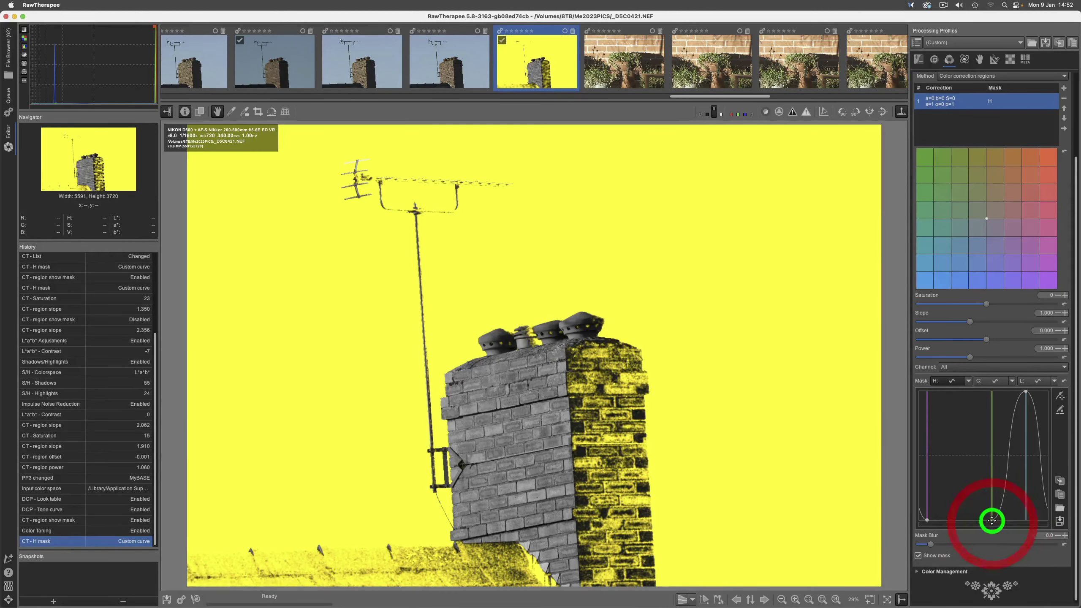
left_click(1044, 519)
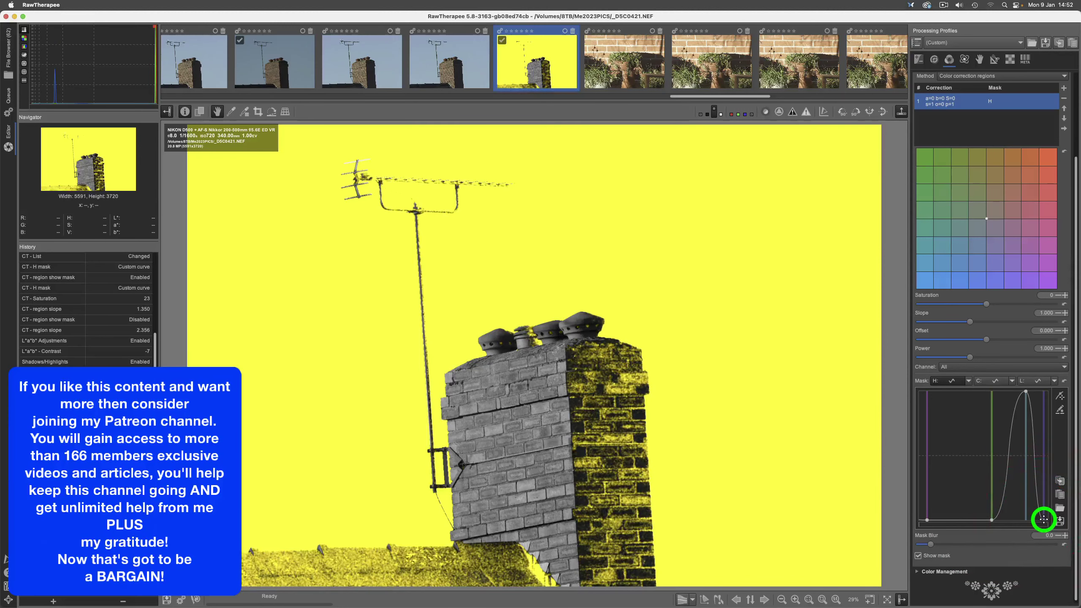
Build a narrow flat-topped hue peak with steep flanks, leaving the chimney's left face grey.
left_click(1015, 391)
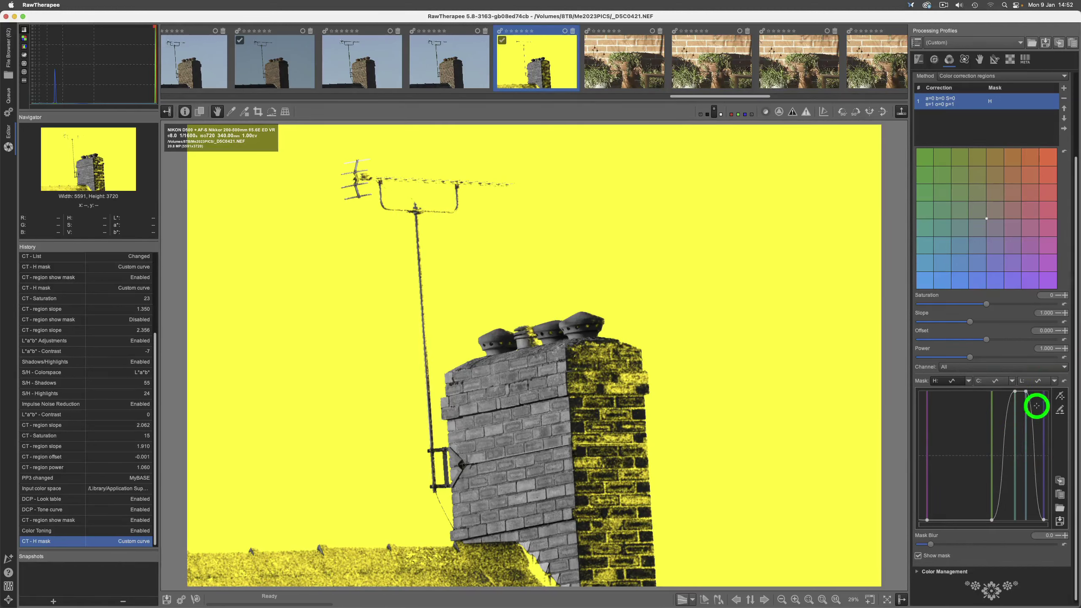
left_click(1026, 391)
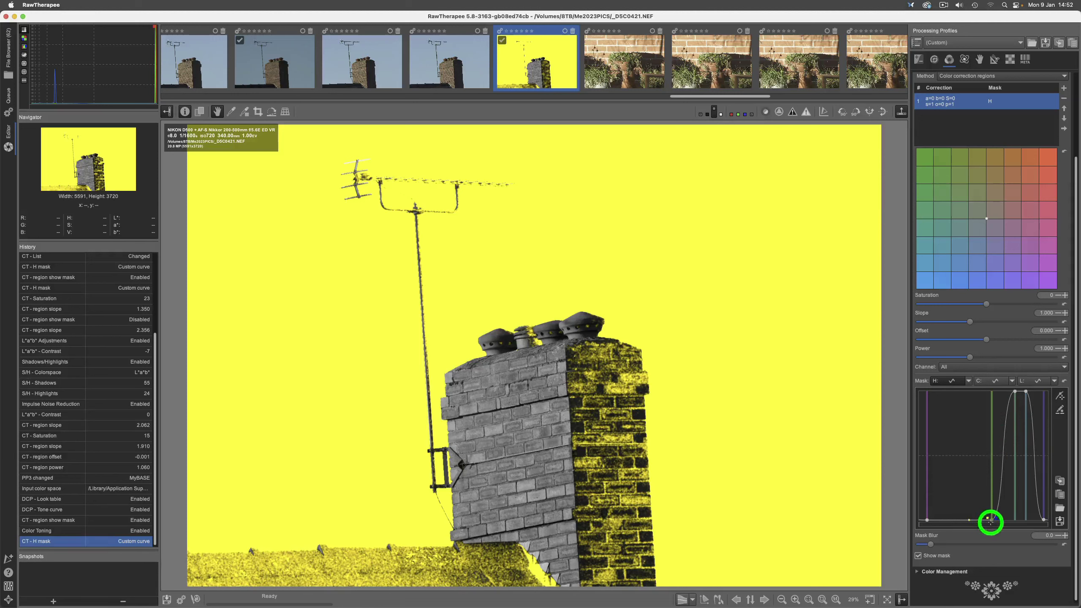
left_click_drag(990, 519, 1007, 519)
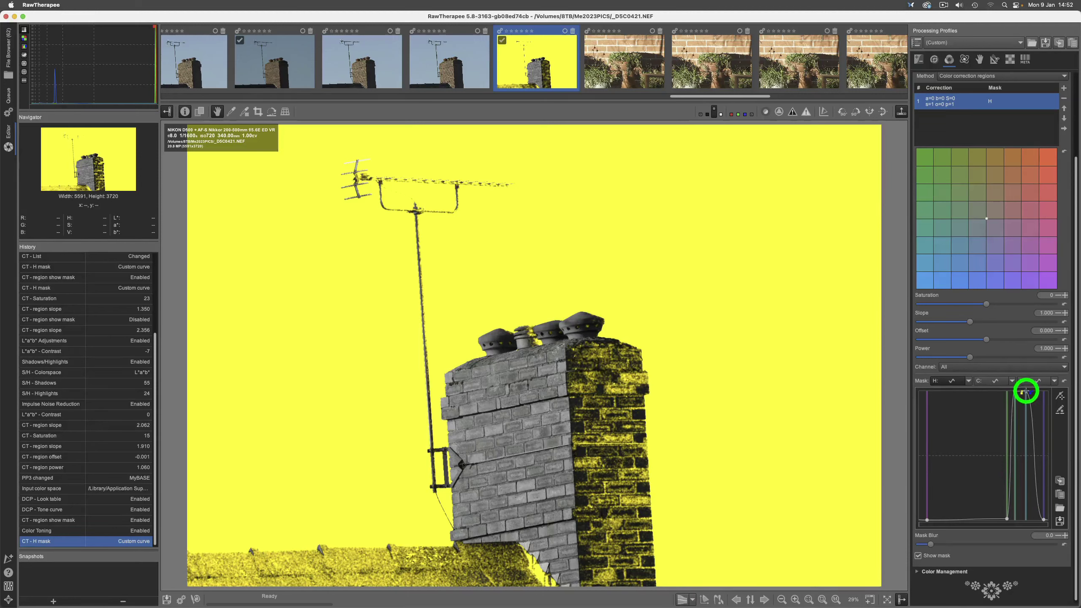
left_click_drag(1026, 391, 1016, 390)
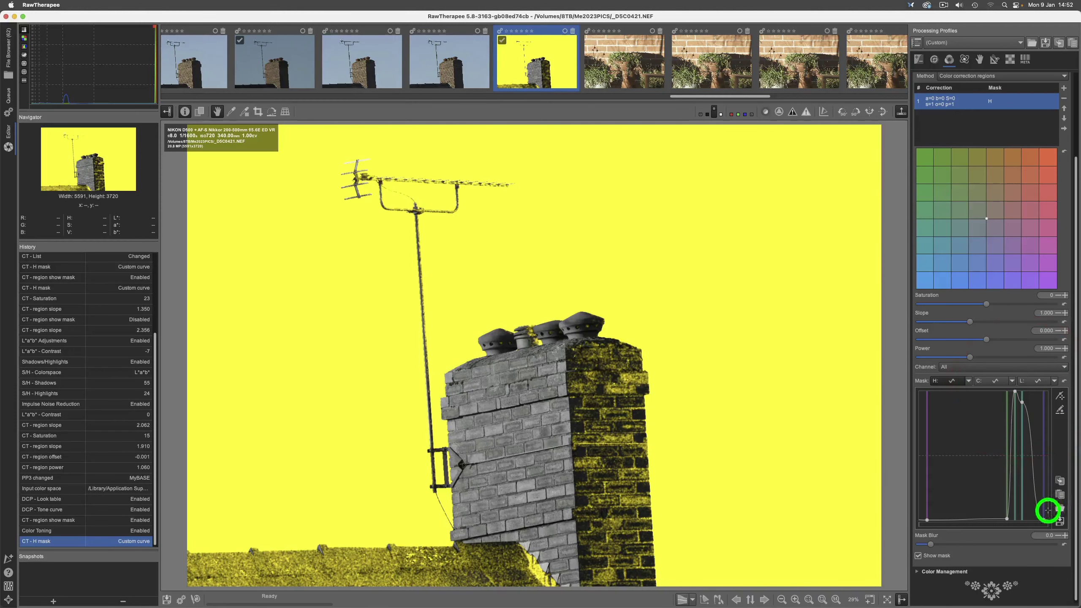
mouse_move(1041, 519)
left_mouse_down()
mouse_move(1028, 519)
mouse_move(1040, 520)
left_mouse_up()
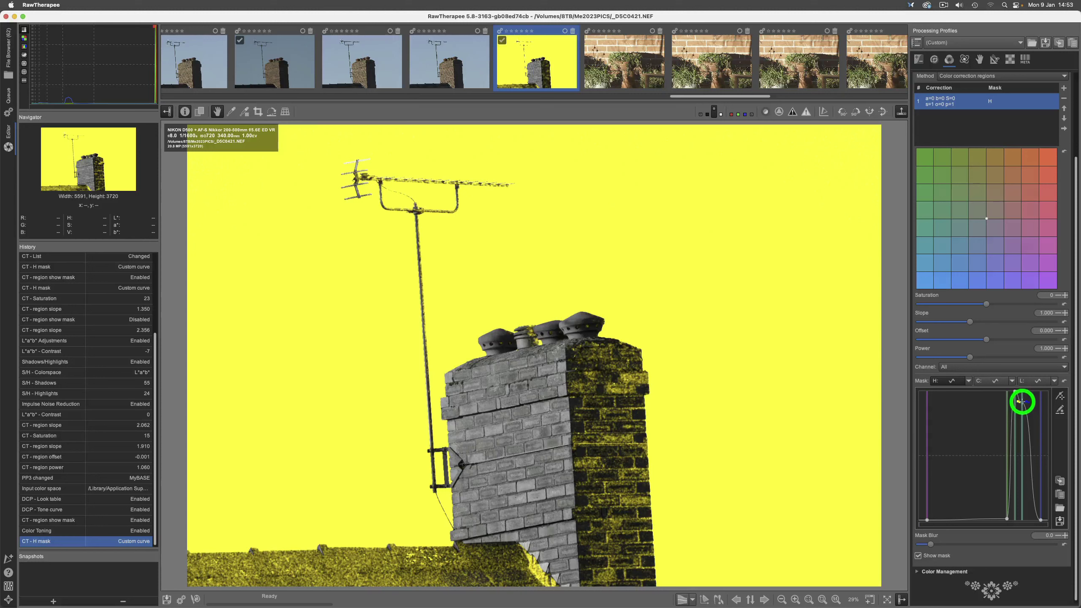
left_click_drag(1023, 400, 1021, 387)
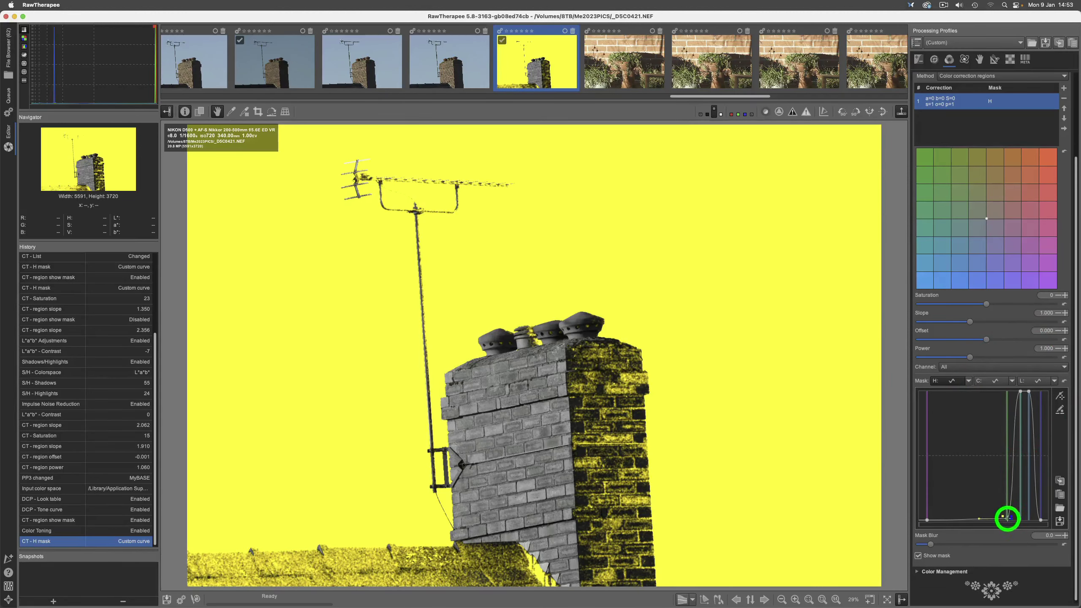
left_click_drag(1007, 517, 1013, 520)
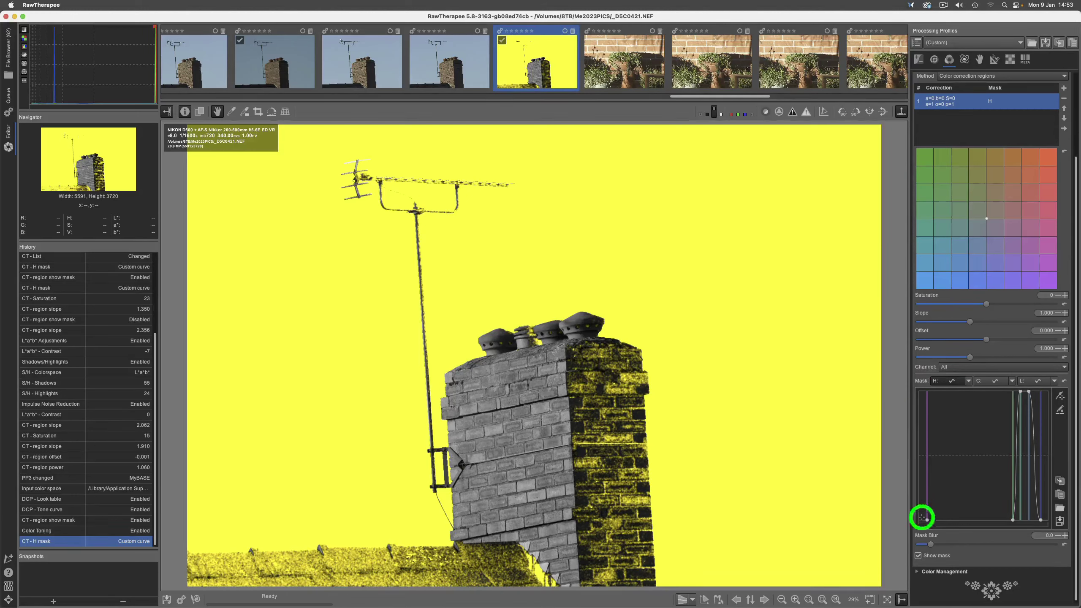
Hide the mask and set the first region's slope to 1.350 and saturation to 26.
left_click(919, 556)
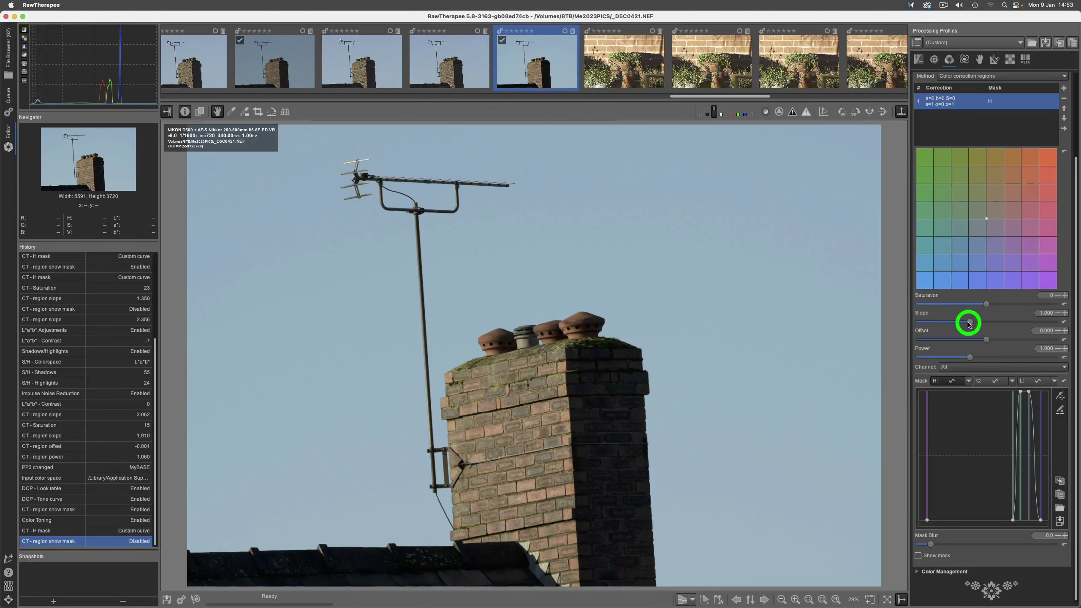
left_click_drag(970, 323, 1000, 304)
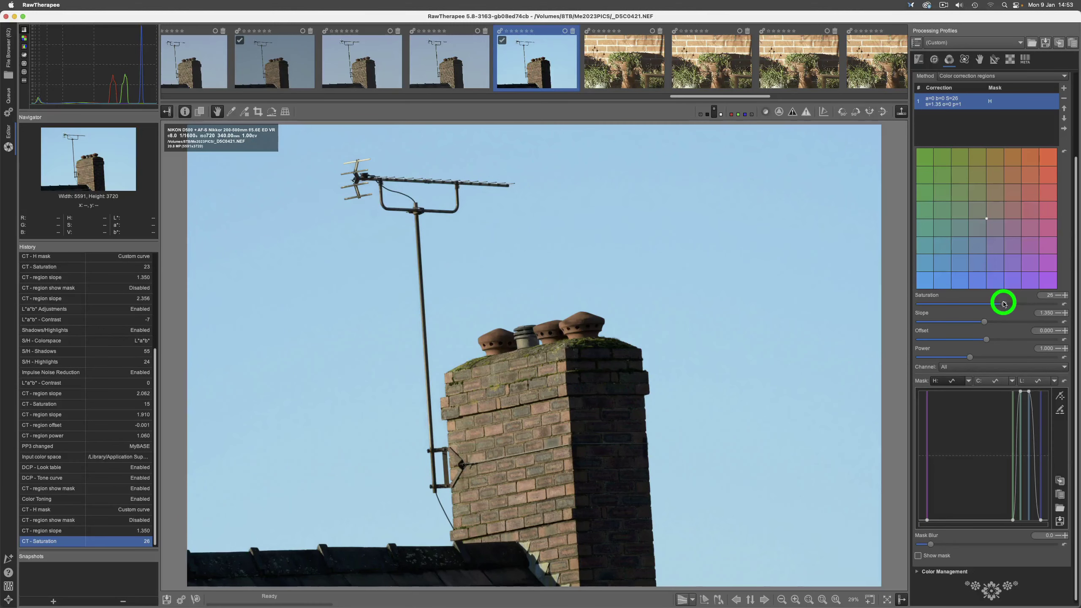
left_click(1003, 303)
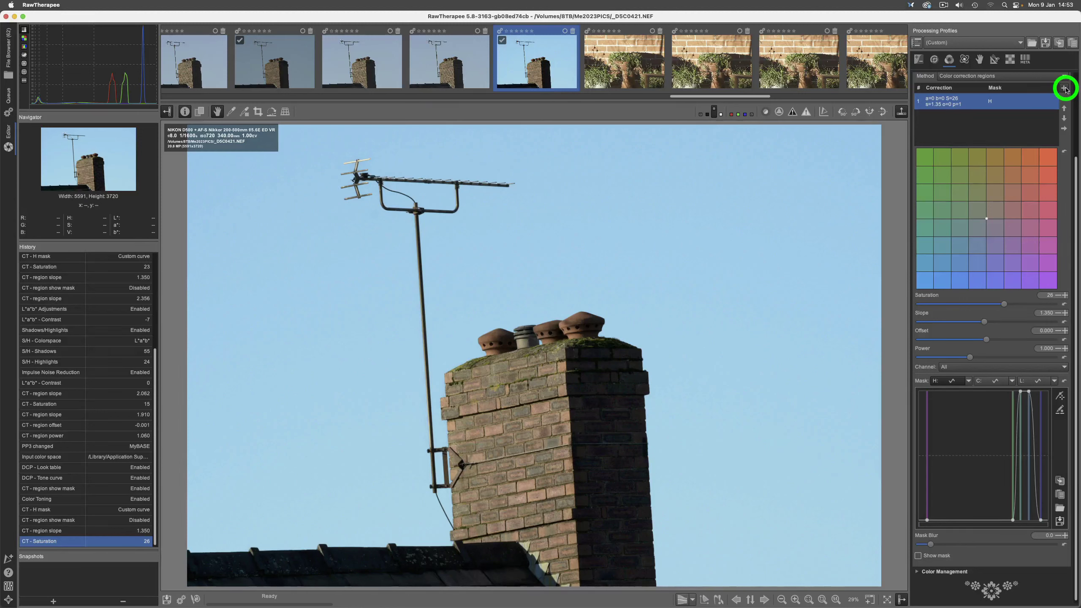
Add a second correction region, pull its hue curve's right end down, and show its mask.
left_click(1065, 89)
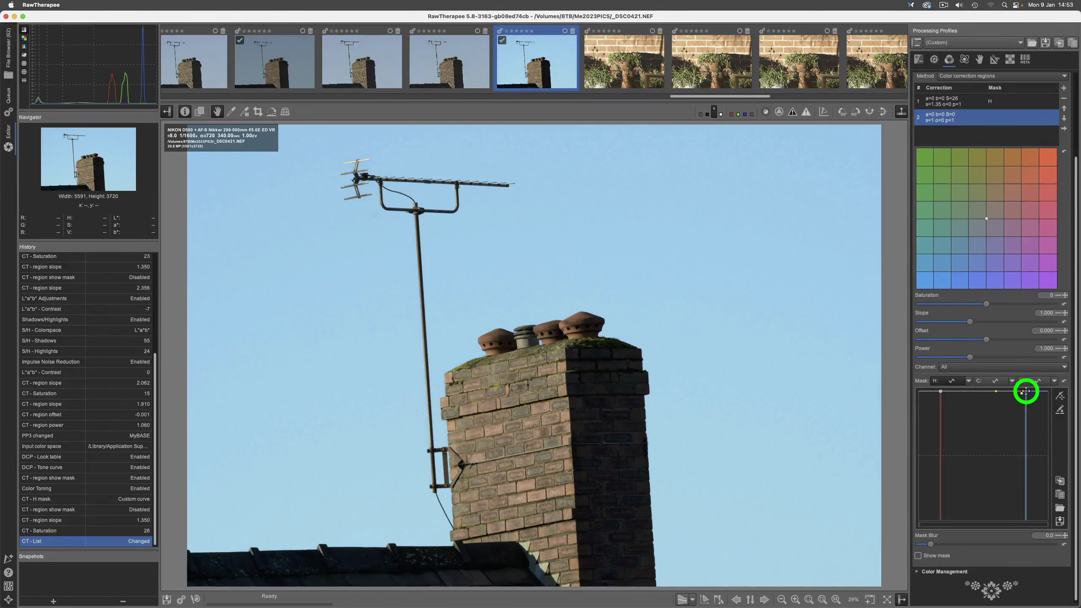
left_click_drag(1026, 391, 1017, 520)
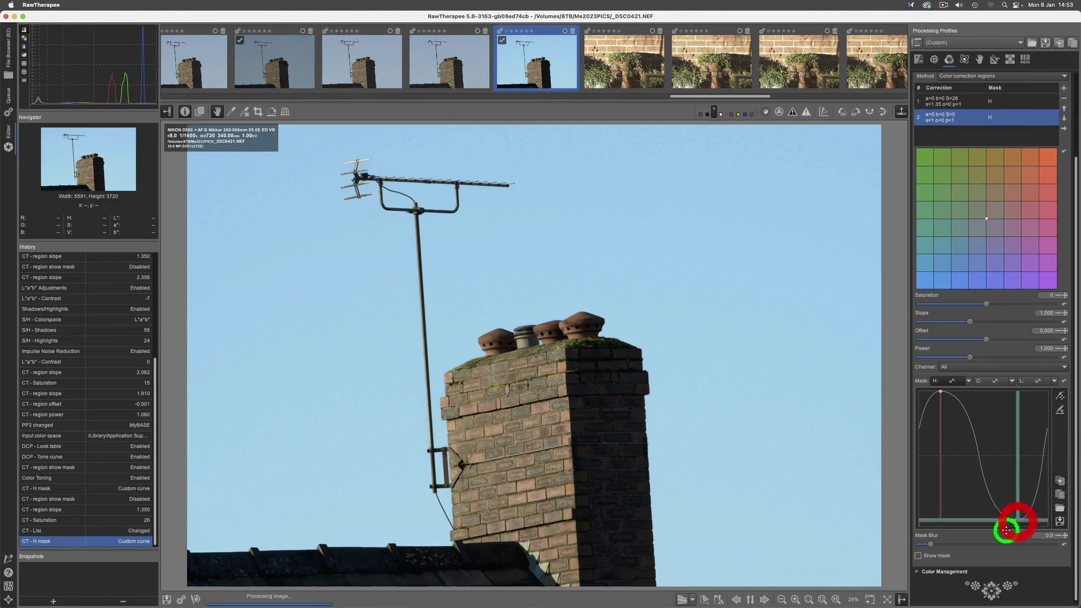
left_click(918, 556)
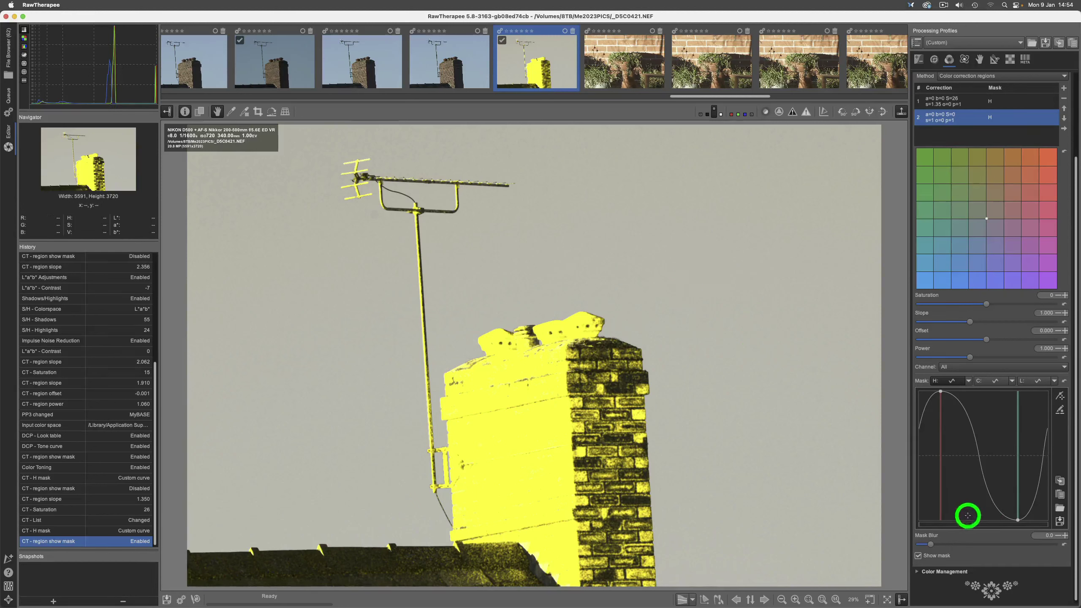
Reshape the second region's hue mask into a plateau covering the sunlit chimney's brick hues.
scroll(968, 520, "up", 2)
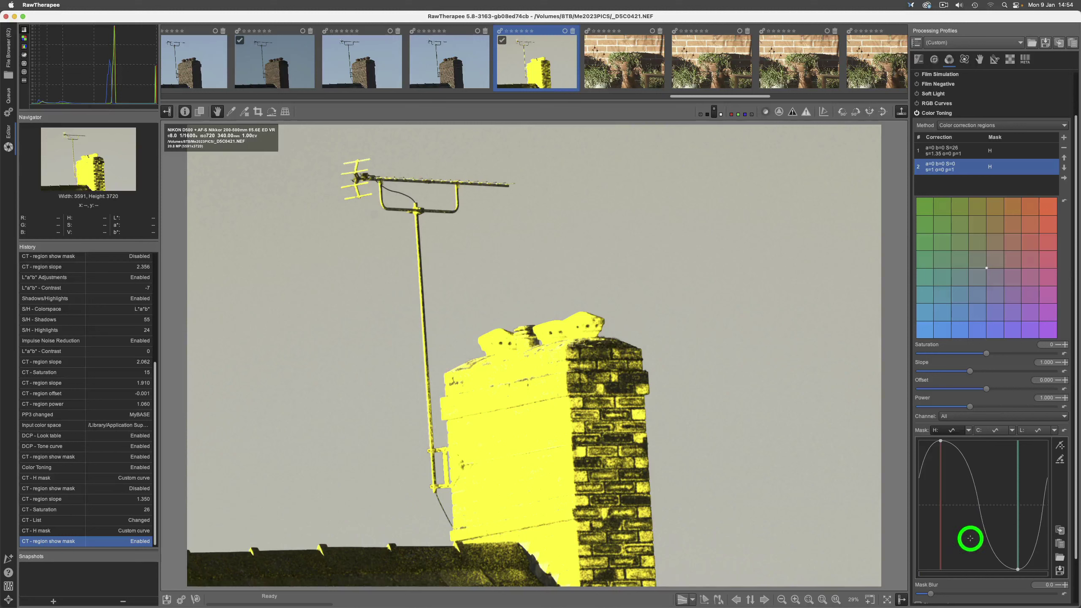
left_click(969, 568)
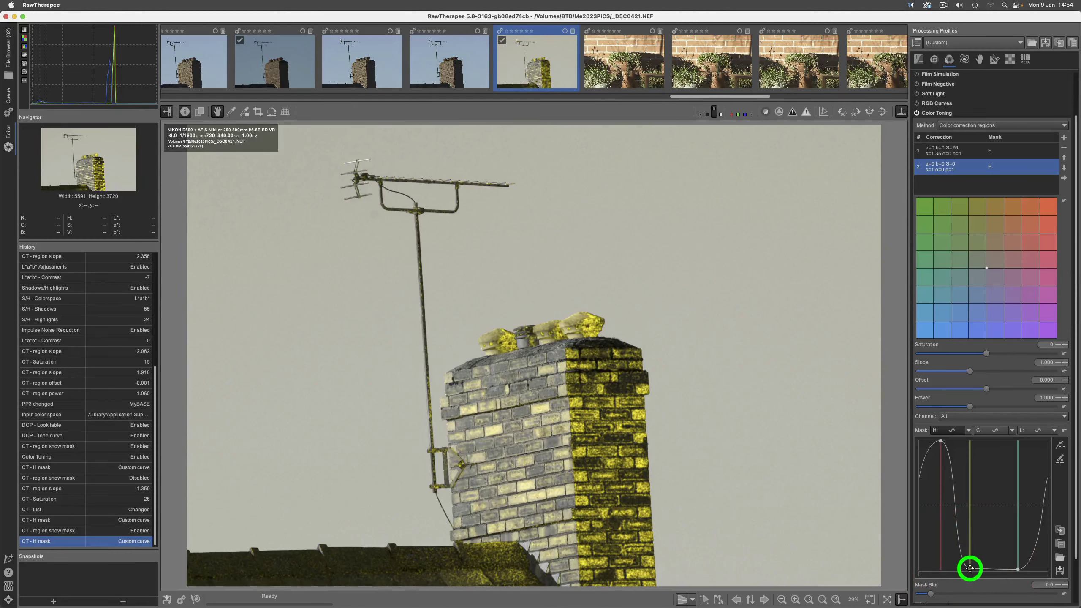
left_click_drag(971, 568, 999, 569)
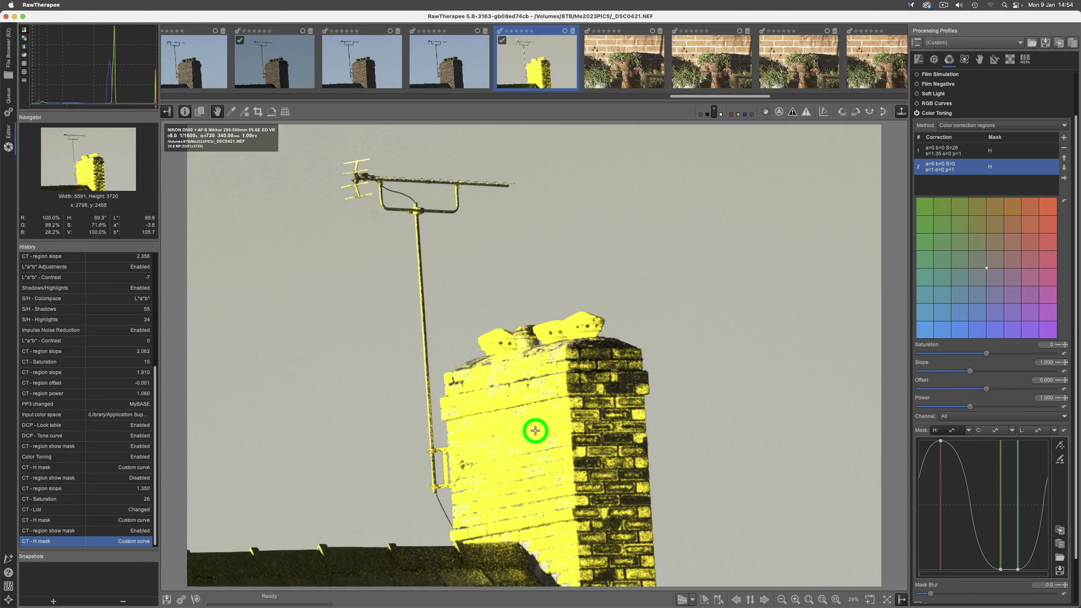
left_click(998, 558)
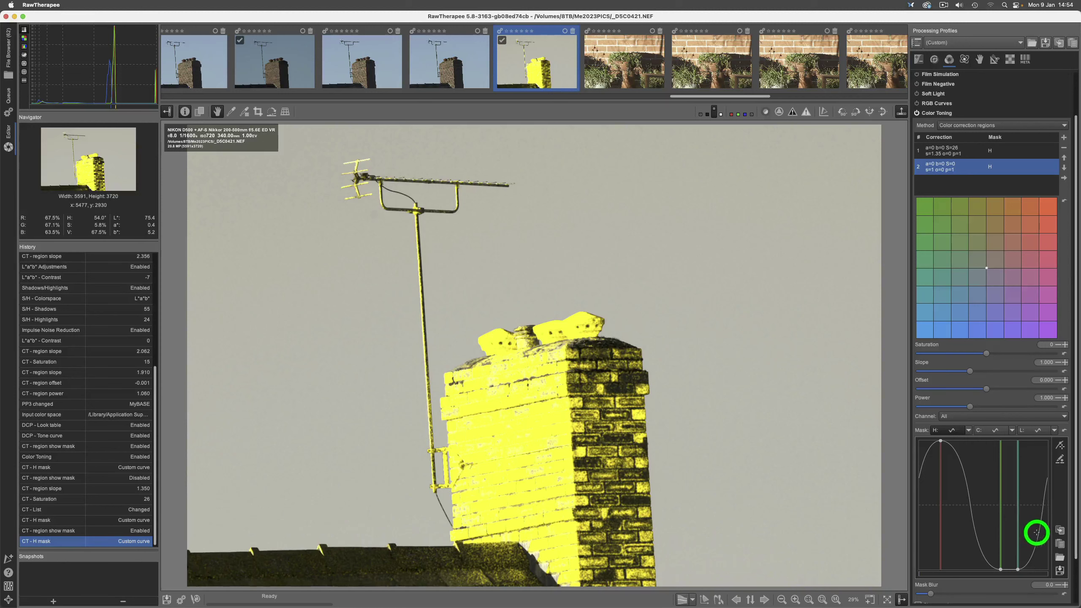
left_click_drag(1039, 531, 1043, 570)
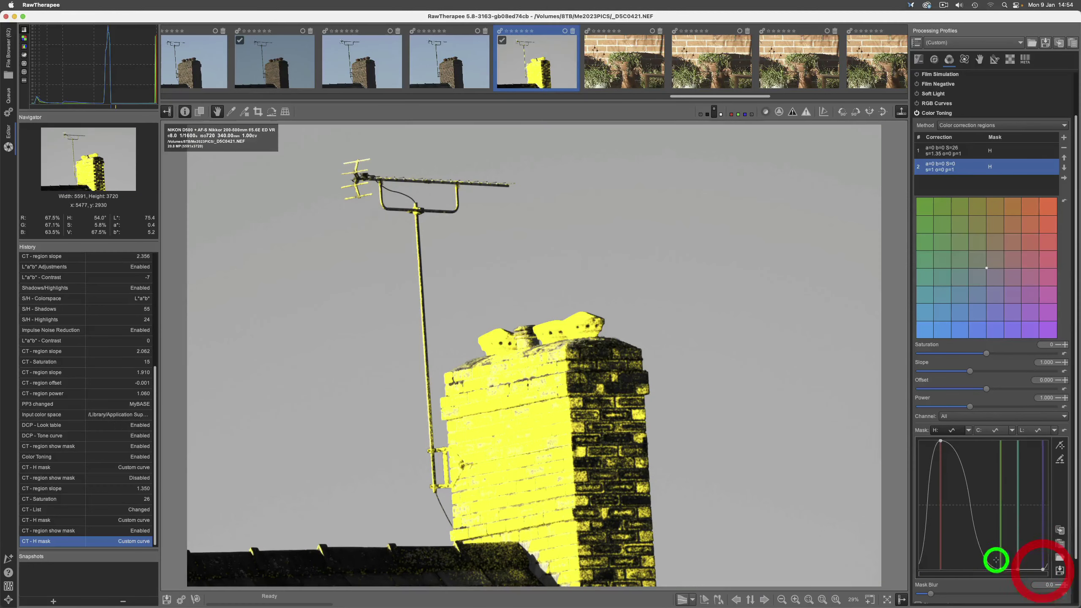
left_click(923, 568)
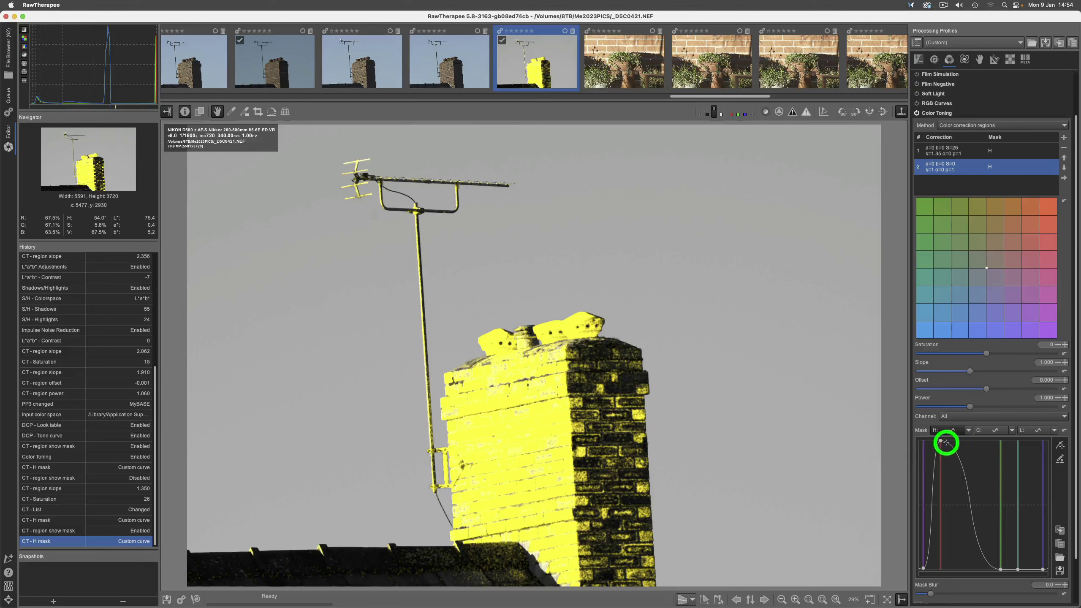
left_click(972, 440)
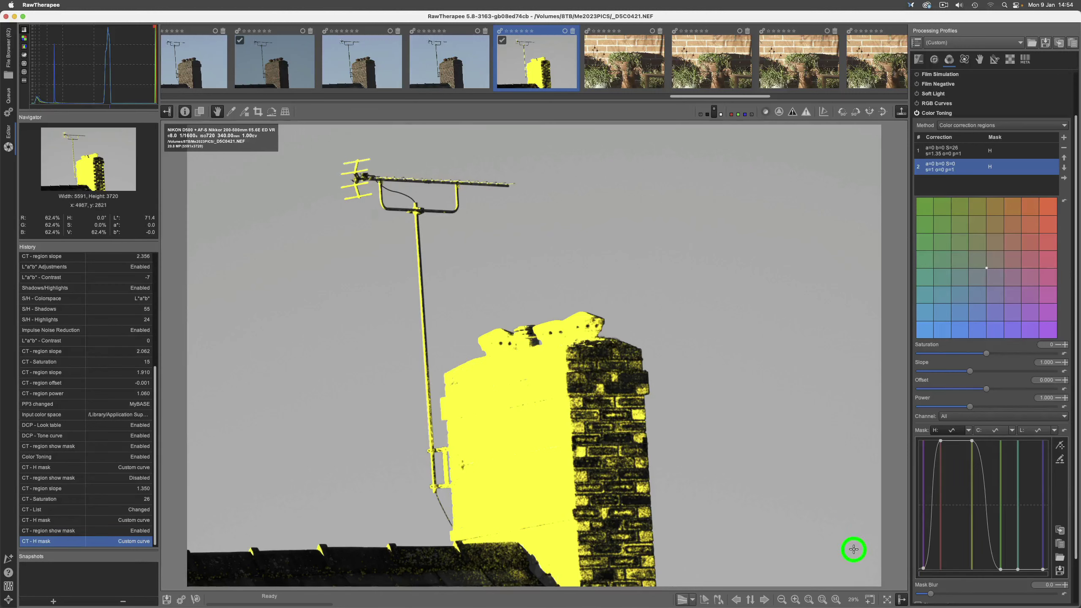
scroll(924, 533, "down", 3)
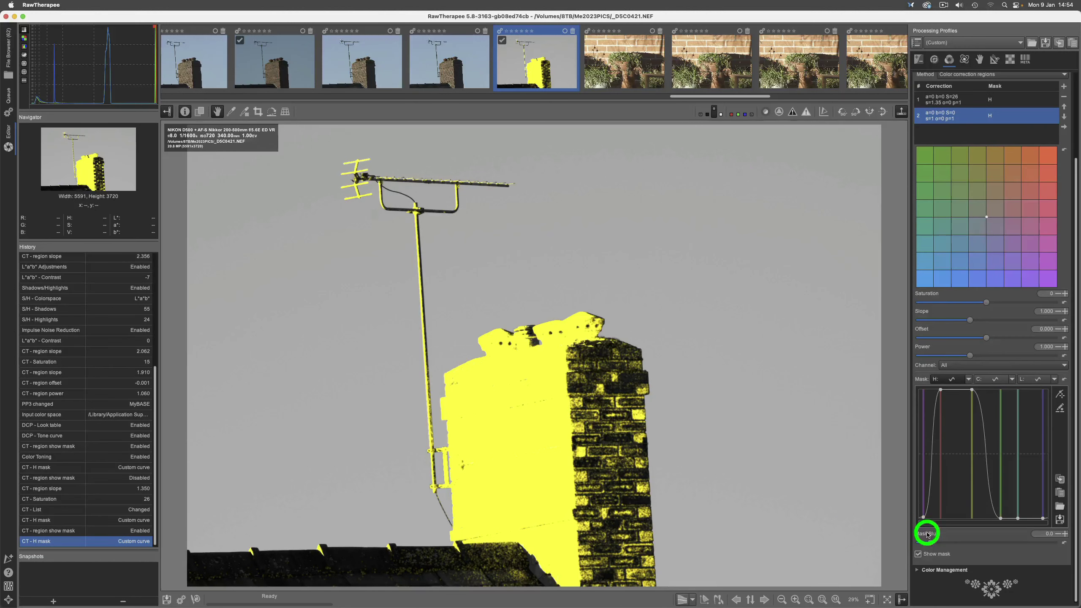
Turn off Show mask and set region 2 Saturation to 35 and Slope to 1.509.
left_click(918, 554)
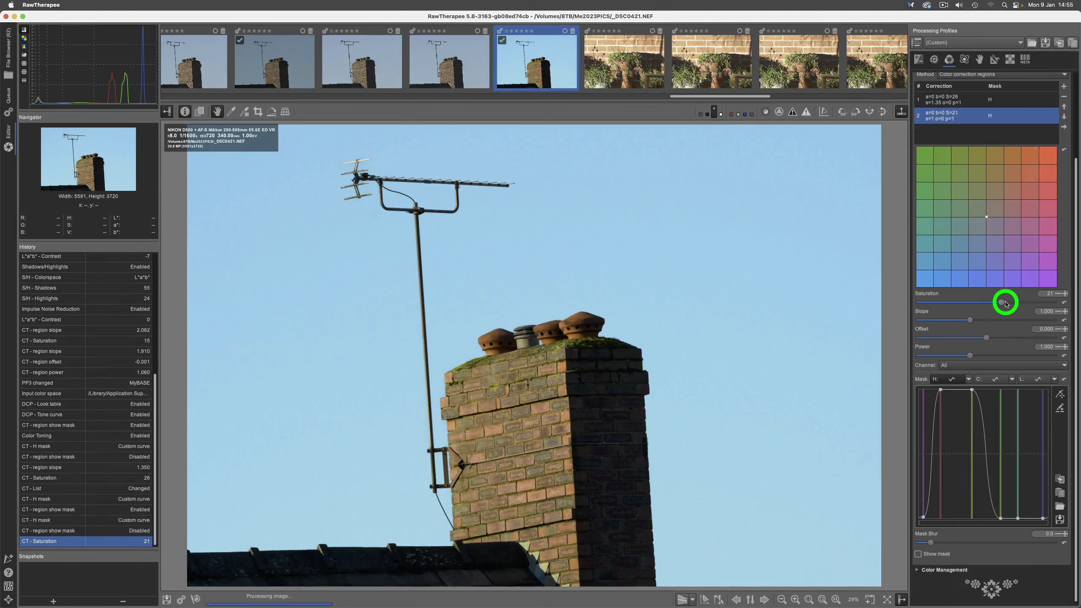
left_click(1007, 302)
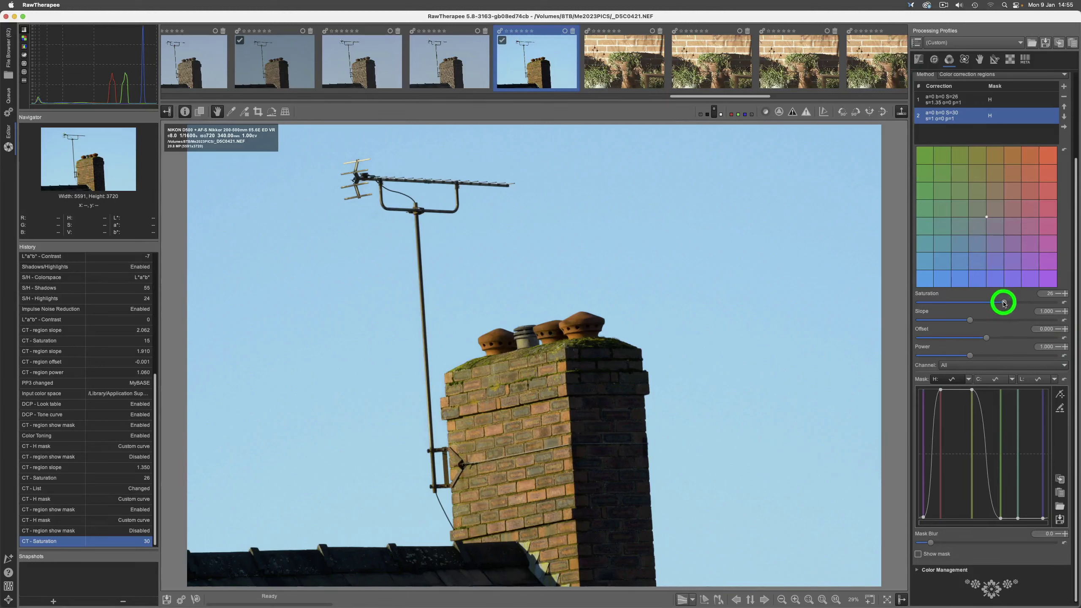
left_click(1004, 303)
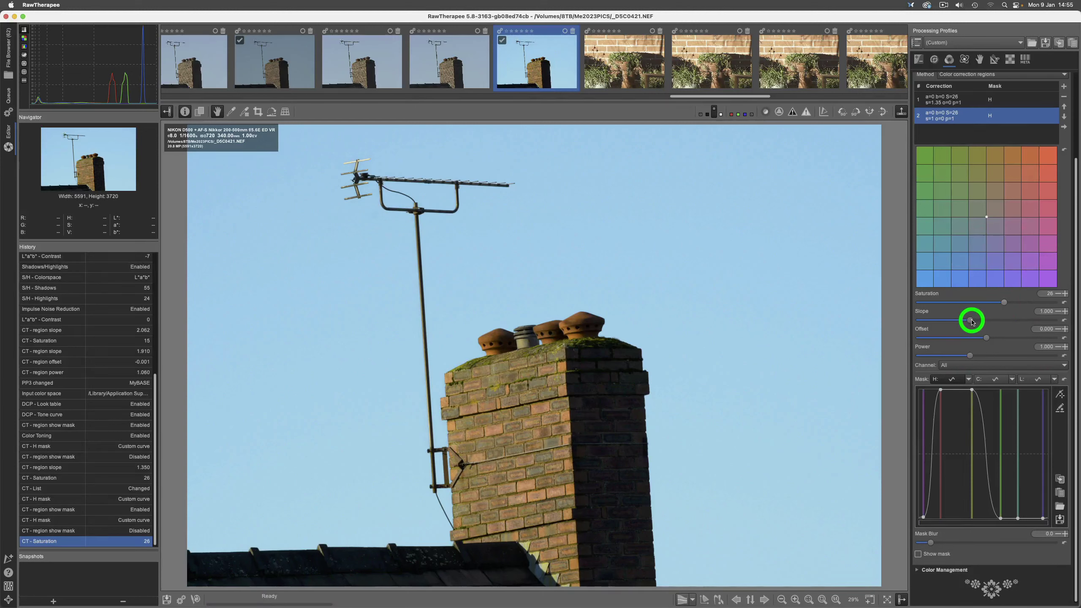
key("Right")
key("Right")
key("Right")
key("Right")
key("Right")
key("Right")
key("Right")
key("Right")
key("Right")
key("Right")
key("Right")
key("Right")
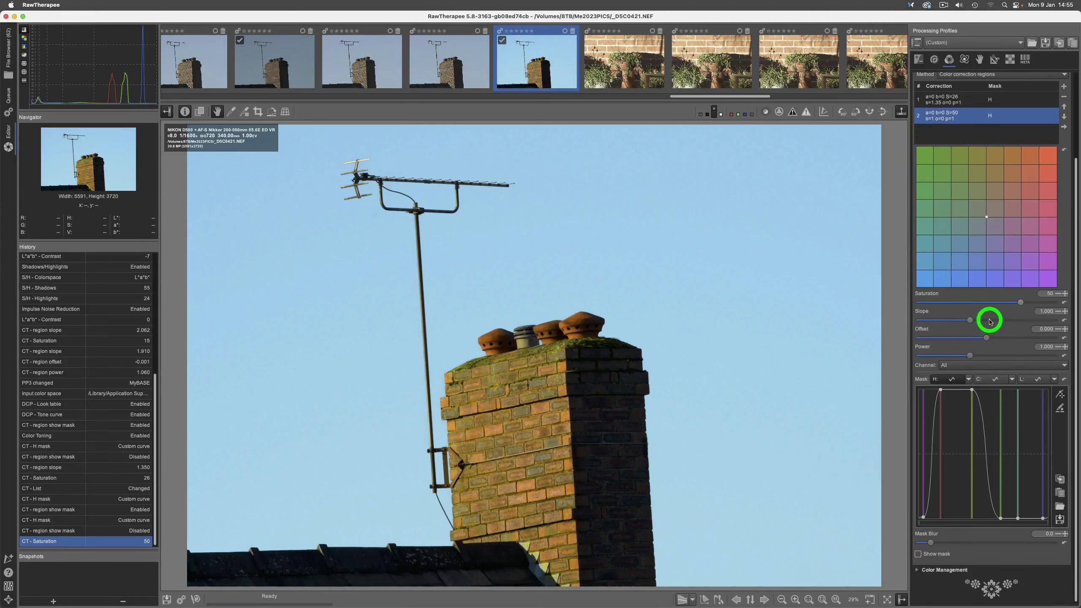
left_click(988, 323)
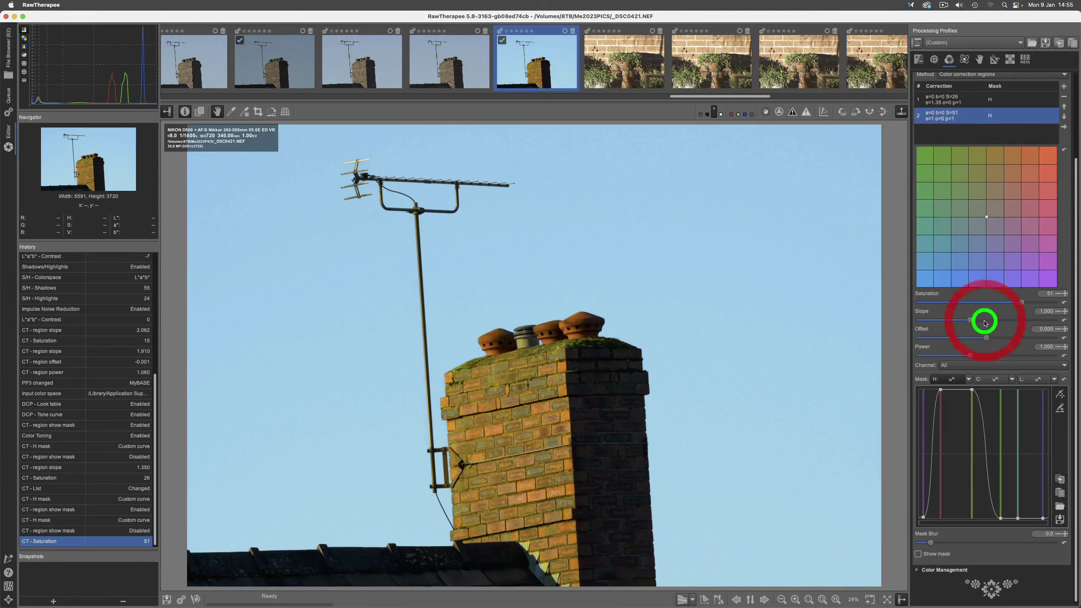
left_click(985, 323)
left_click(986, 323)
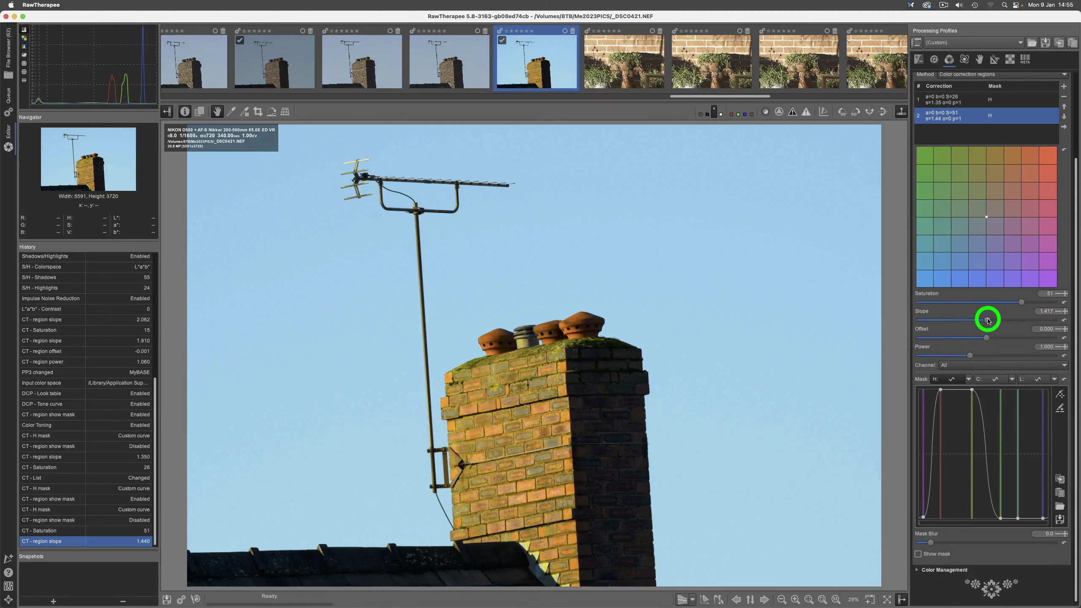
left_click_drag(988, 320, 991, 320)
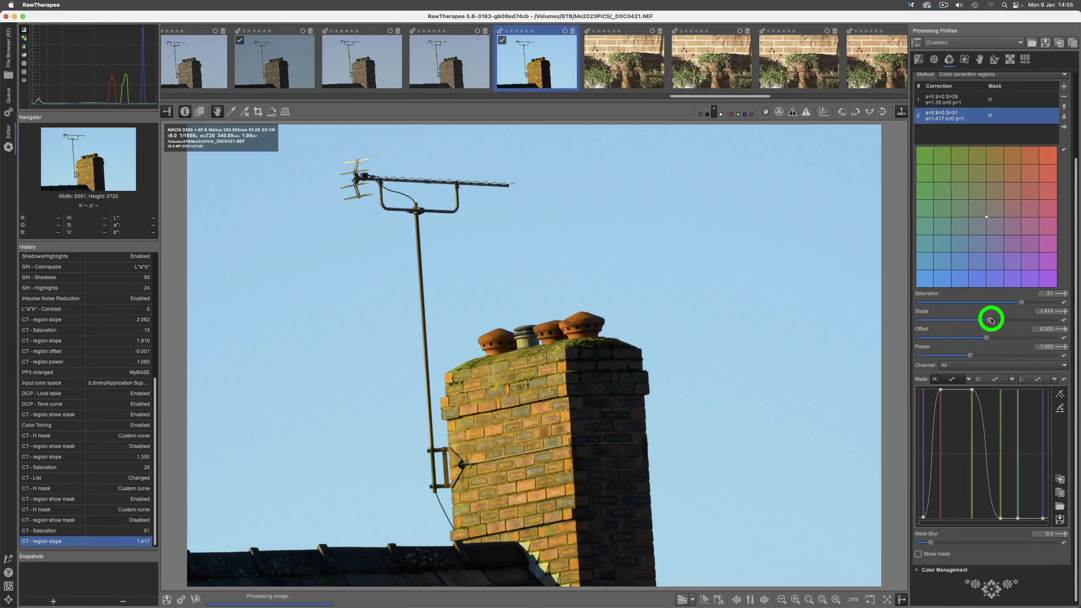
left_click(1018, 304)
left_click_drag(1018, 304, 1010, 304)
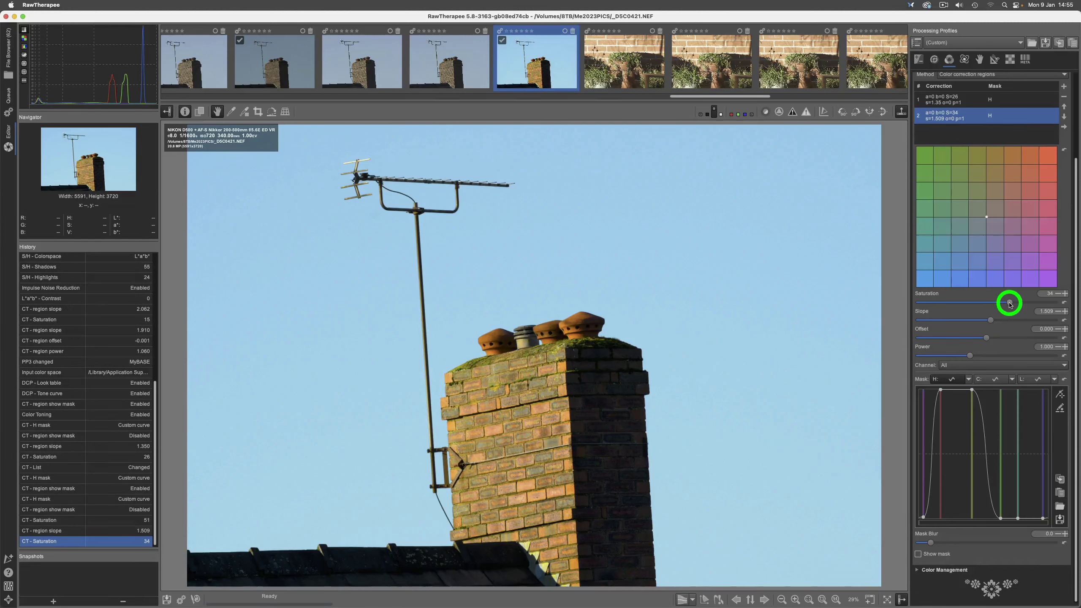
left_click(1010, 304)
Set region 2 Offset to 0.013 and Power to 1.079.
mouse_move(988, 338)
left_mouse_down()
mouse_move(963, 337)
mouse_move(977, 338)
left_mouse_up()
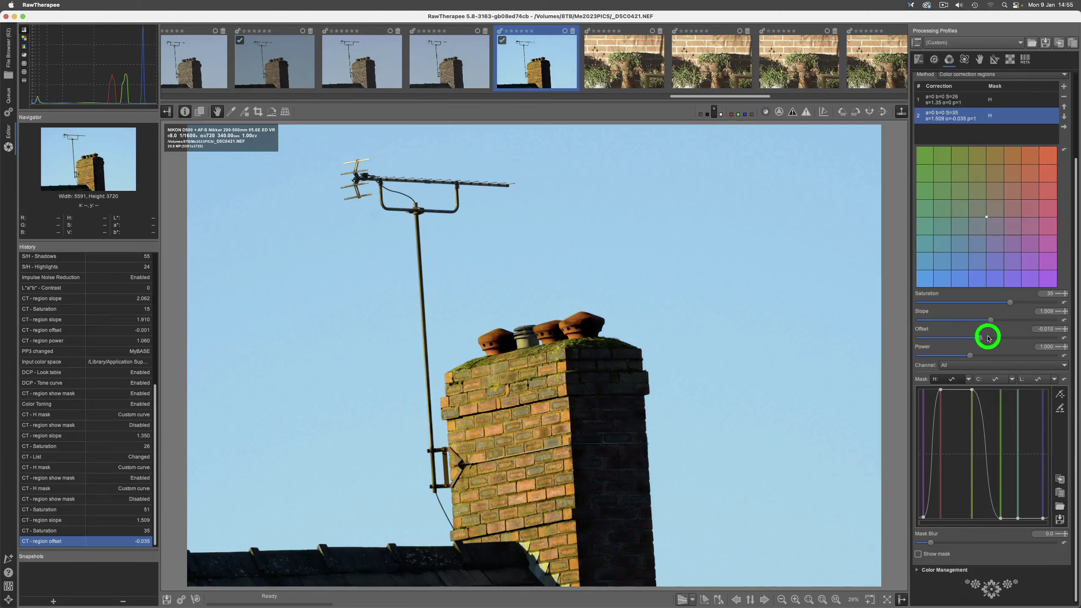
left_click_drag(1005, 339, 995, 338)
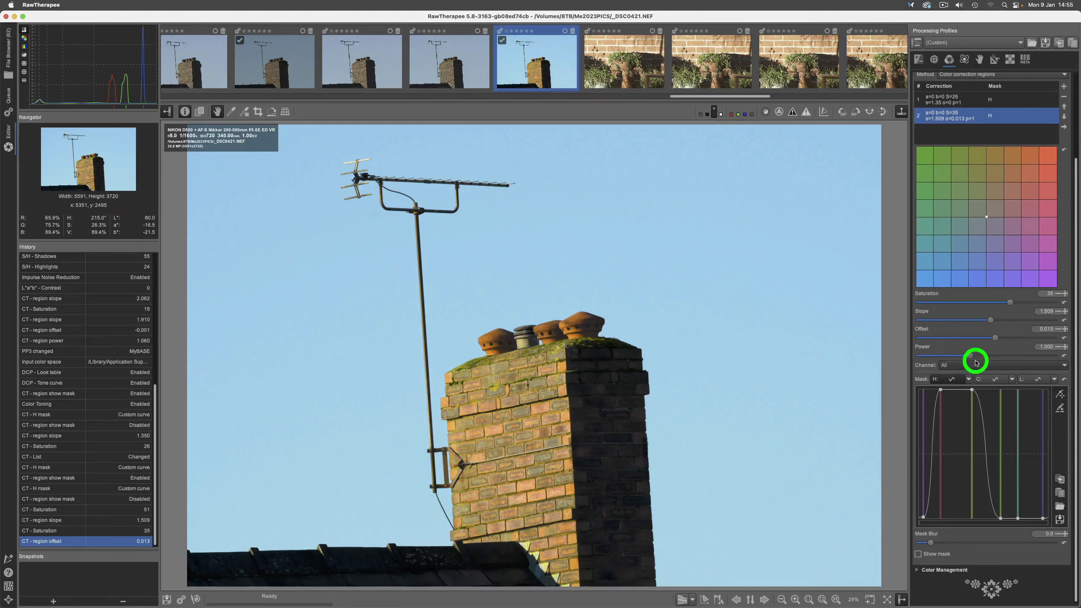
mouse_move(972, 356)
left_mouse_down()
mouse_move(959, 357)
mouse_move(975, 356)
left_mouse_up()
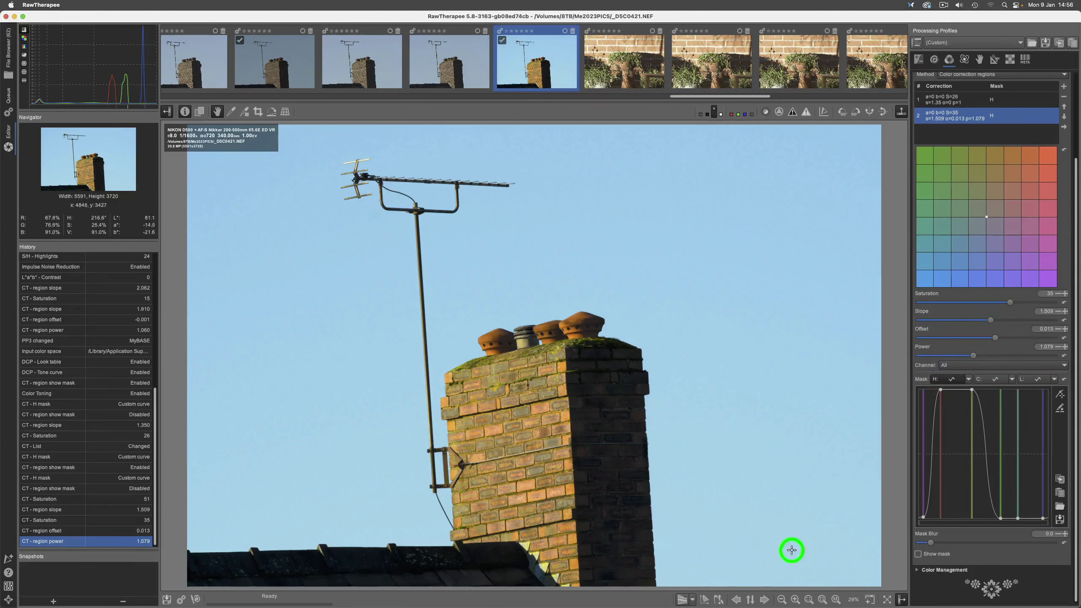
At 1:1 zoom, ease region 2 Saturation to 32 and raise Slope to 1.678.
left_click(836, 600)
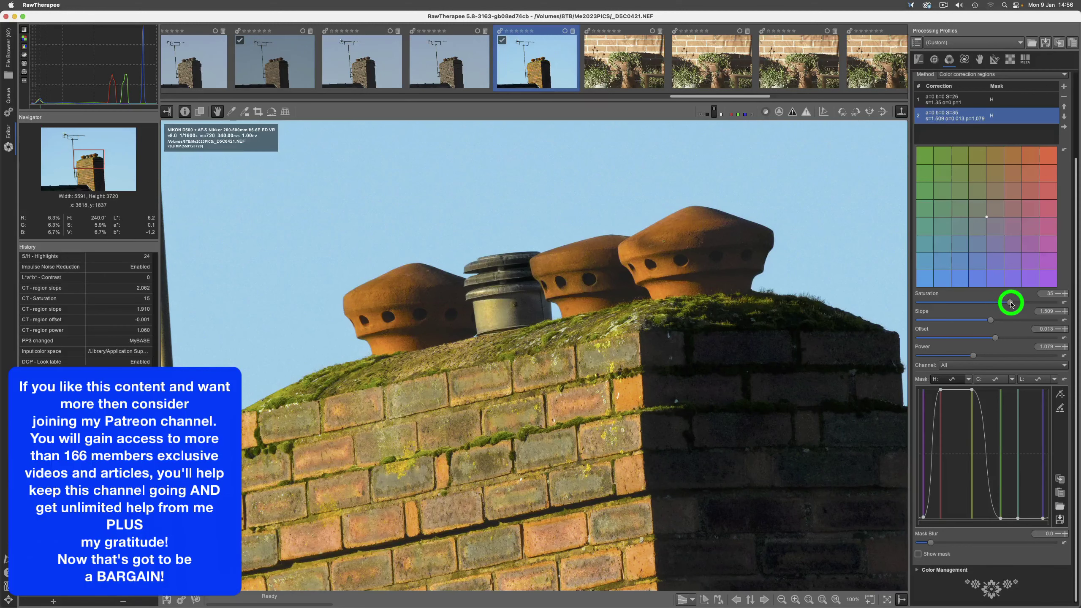
left_click_drag(1012, 304, 1006, 303)
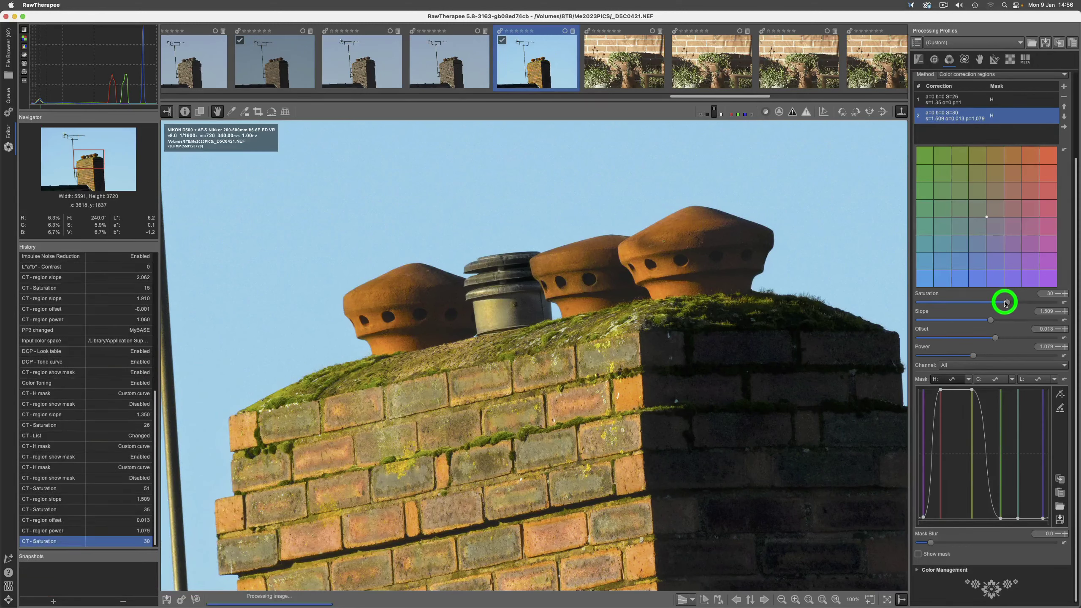
left_click(1001, 304)
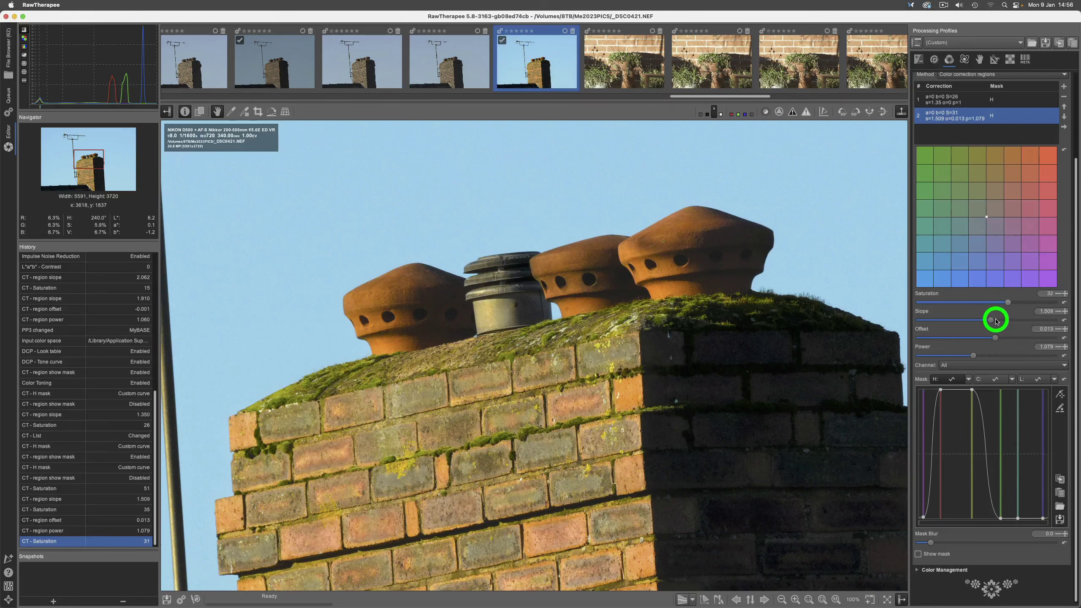
left_click(995, 321)
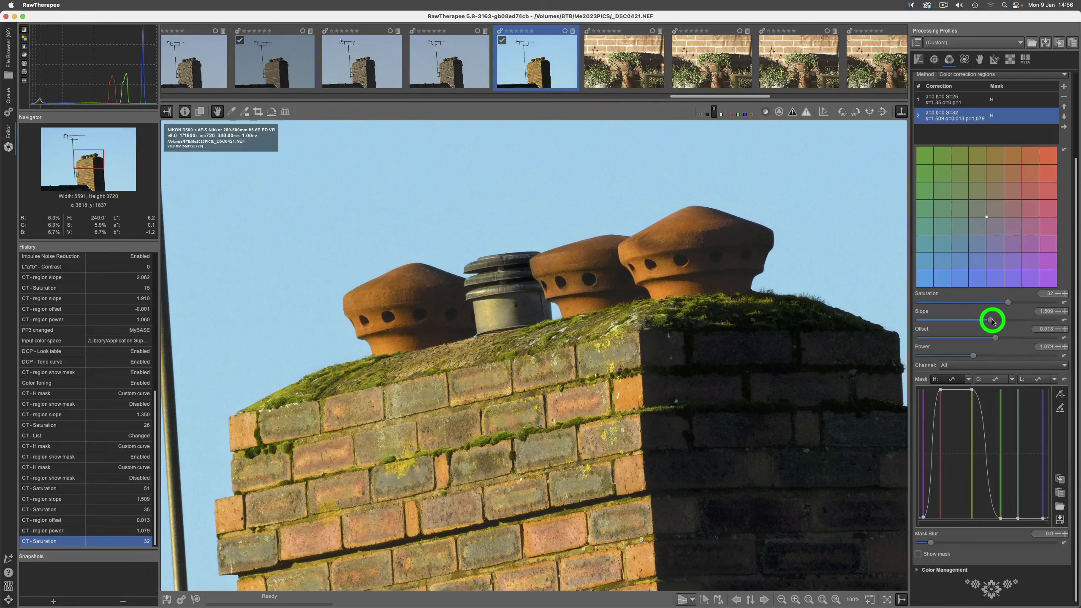
left_click_drag(992, 322, 997, 323)
left_click(998, 322)
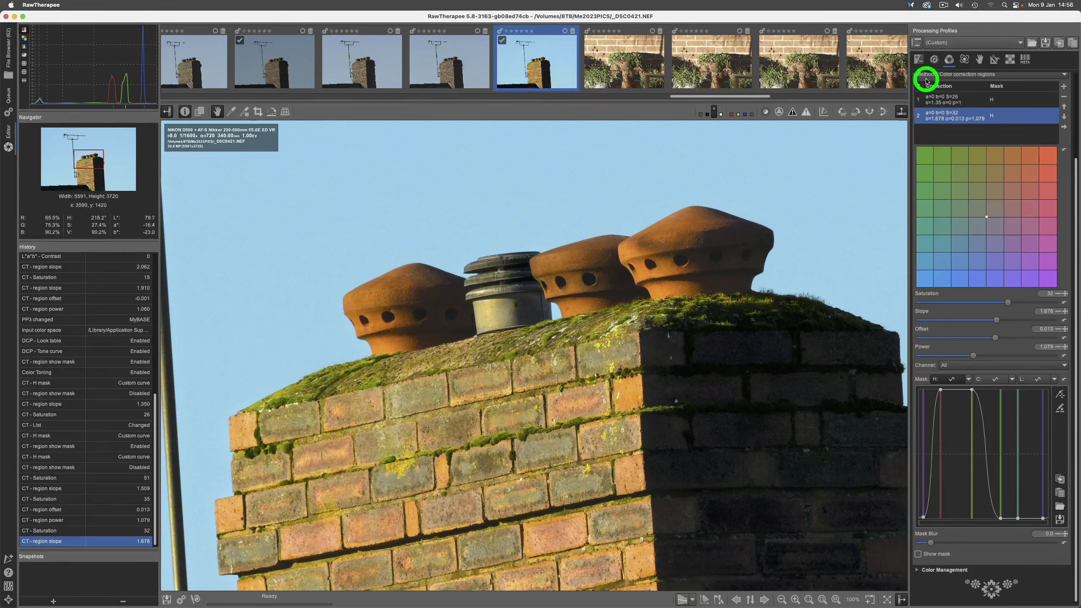
Enable L*a*b* Adjustments on the Exposure tab and lower Contrast to -10.
left_click(920, 60)
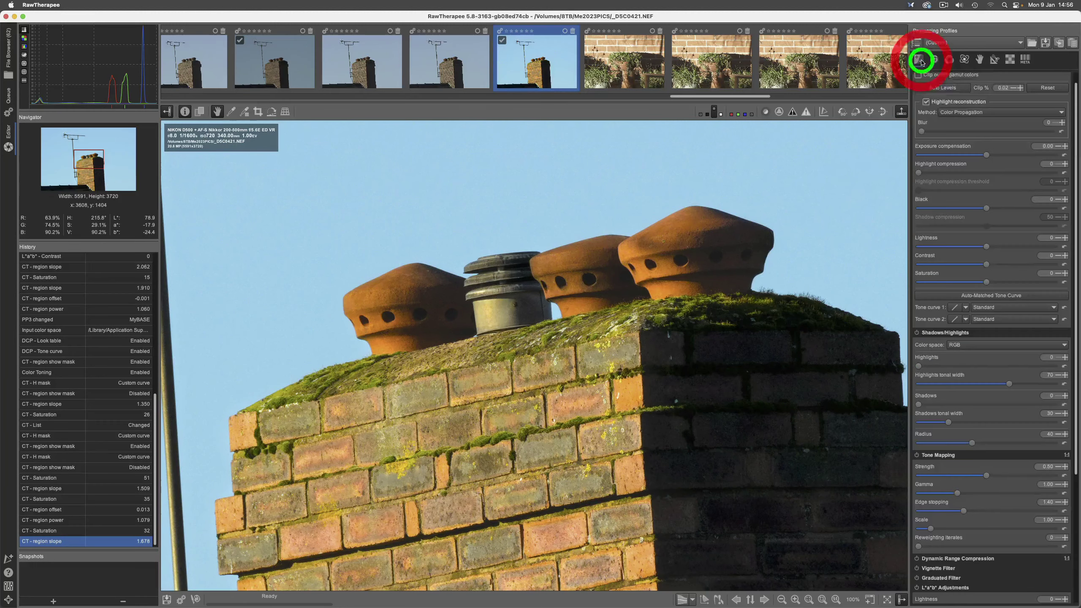
scroll(977, 493, "down", 5)
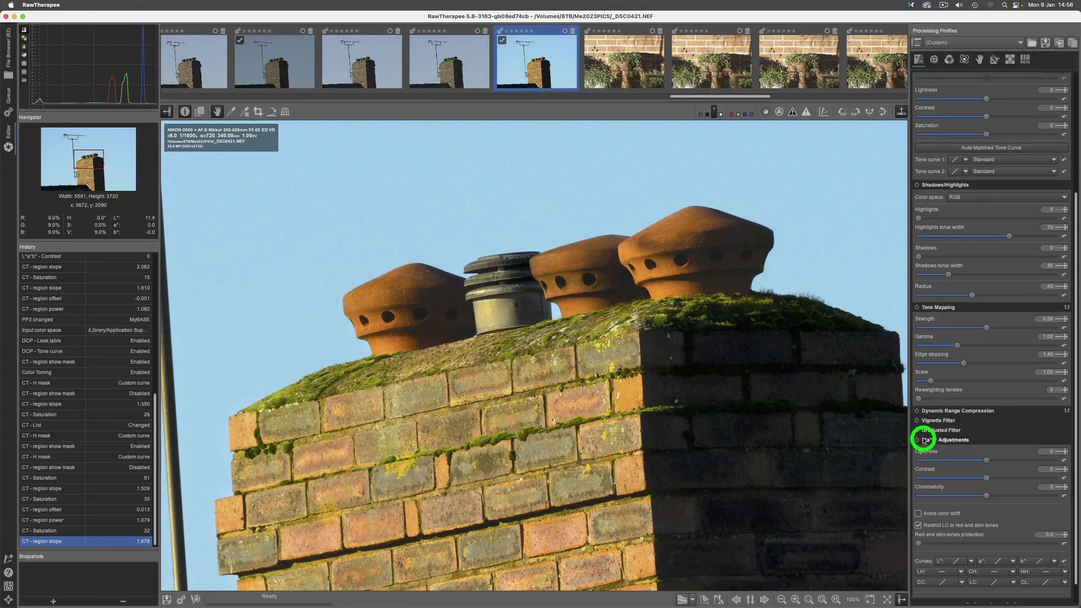
left_click(918, 441)
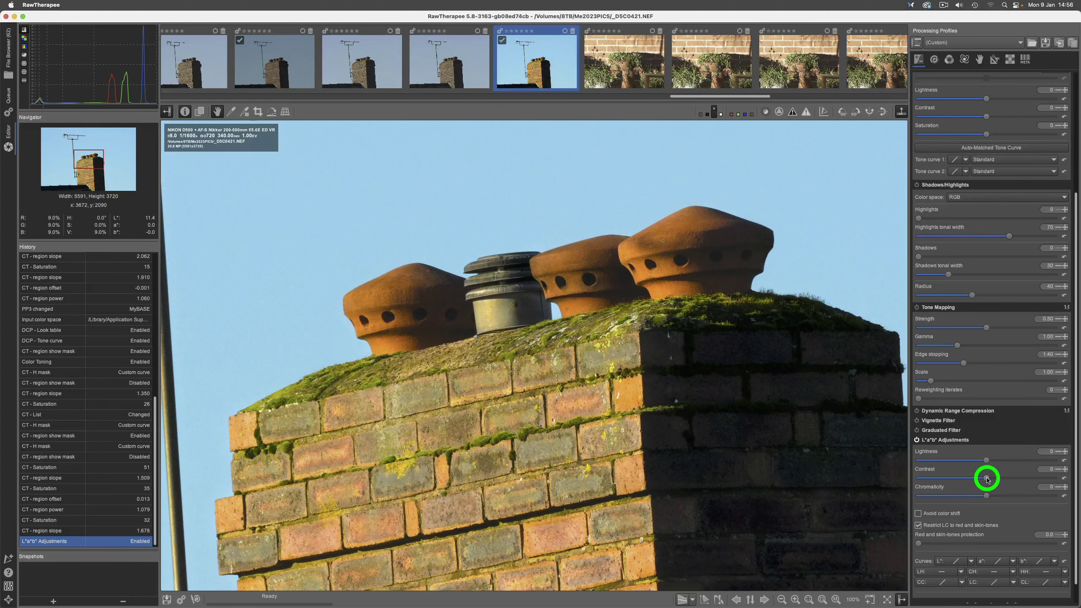
left_click_drag(987, 479, 973, 479)
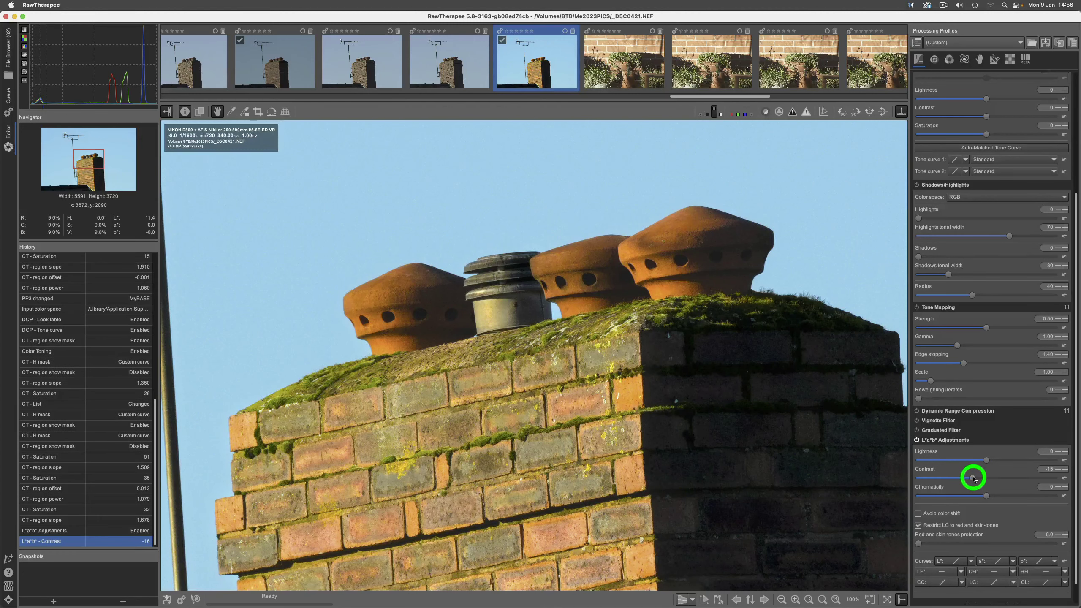
left_click_drag(975, 479, 976, 477)
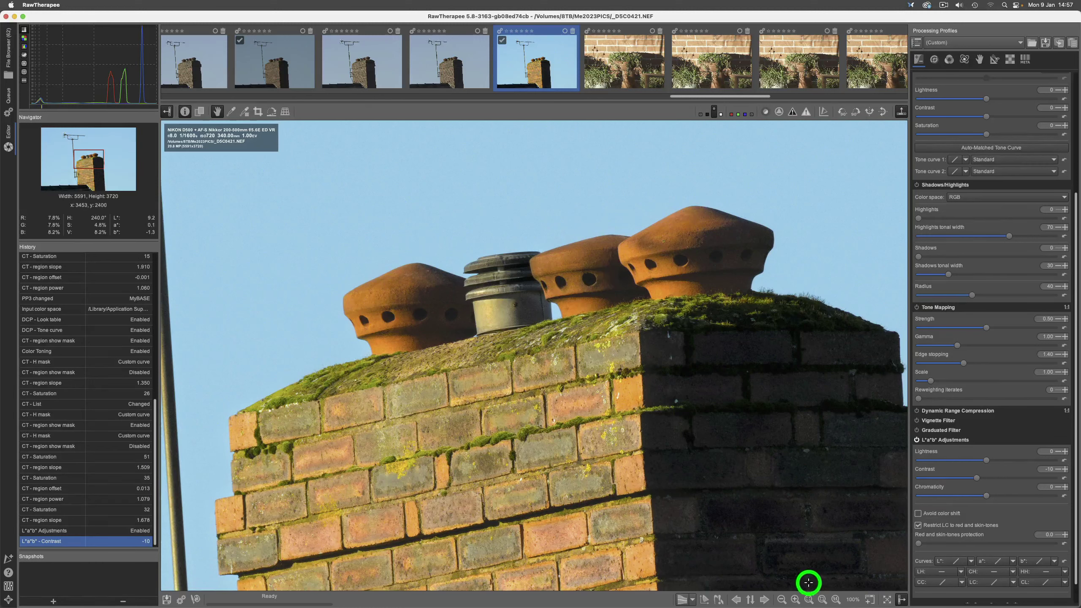
left_click(795, 599)
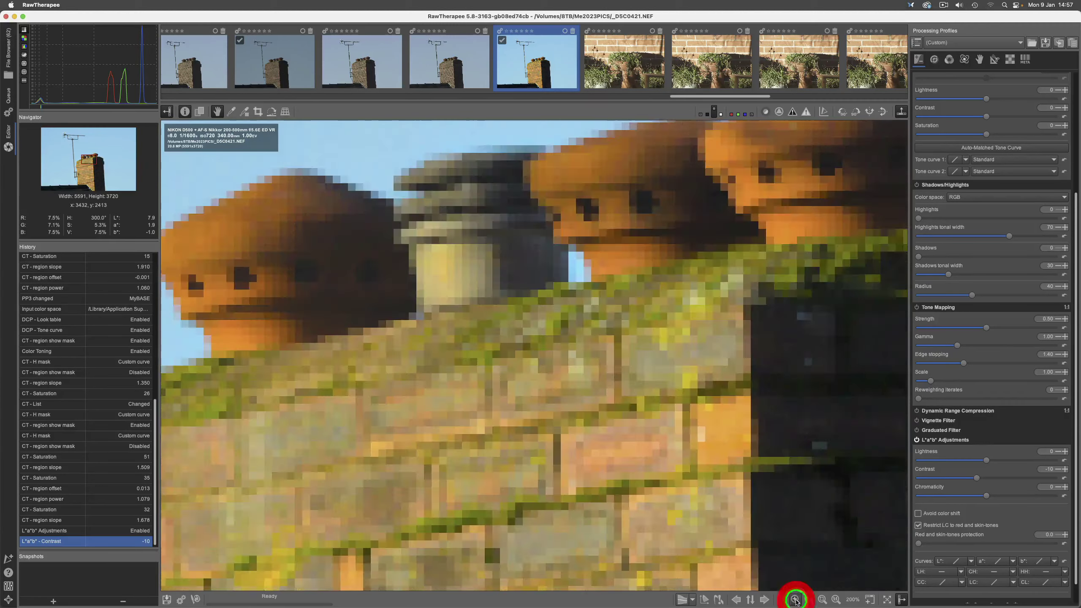
left_click(792, 597)
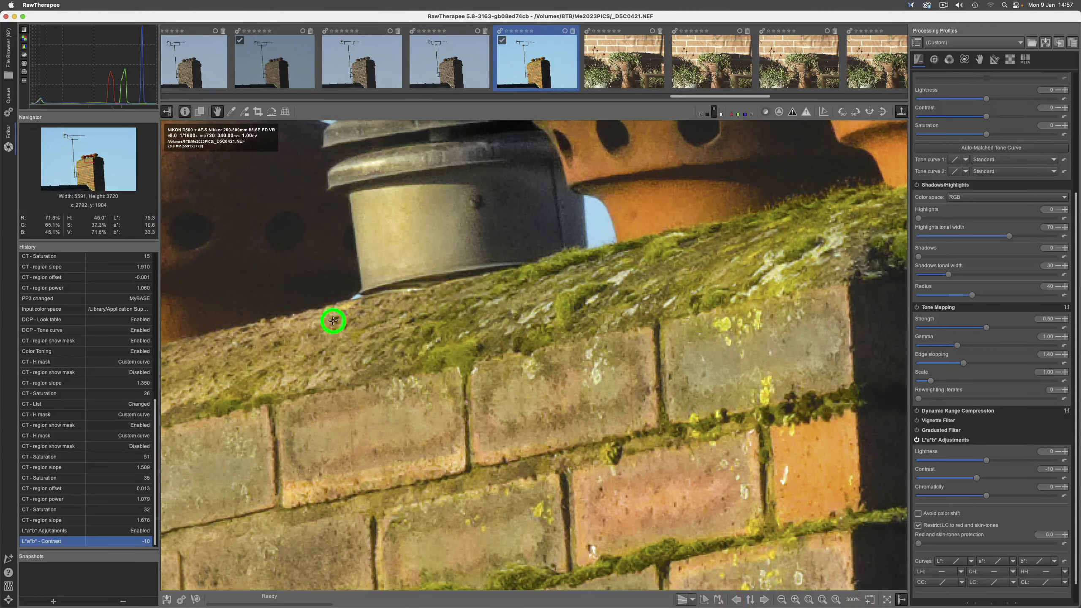
left_click_drag(269, 257, 298, 260)
left_click(298, 260)
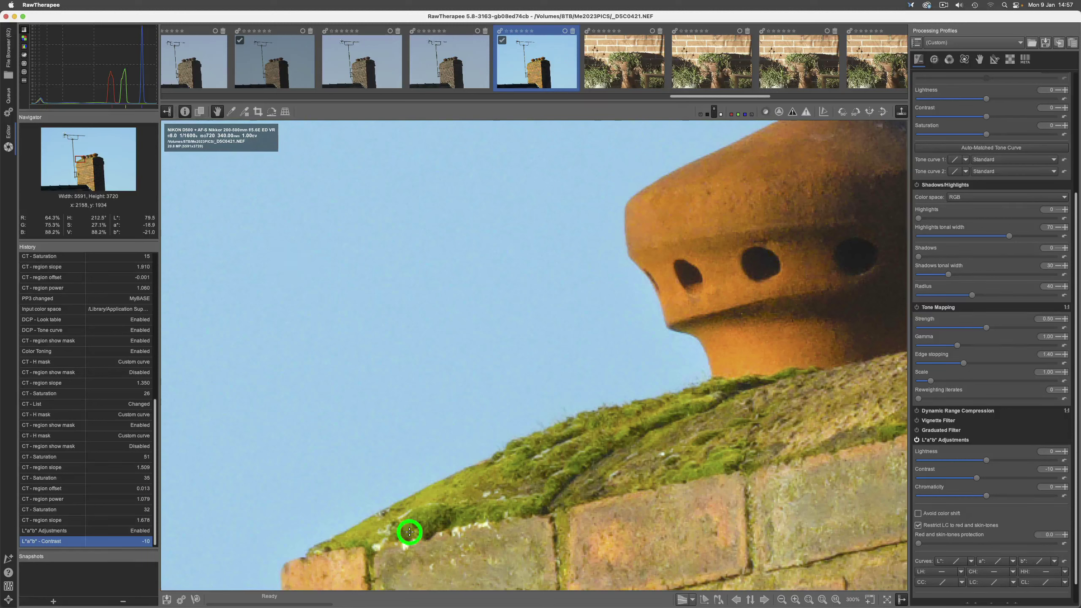
mouse_move(477, 603)
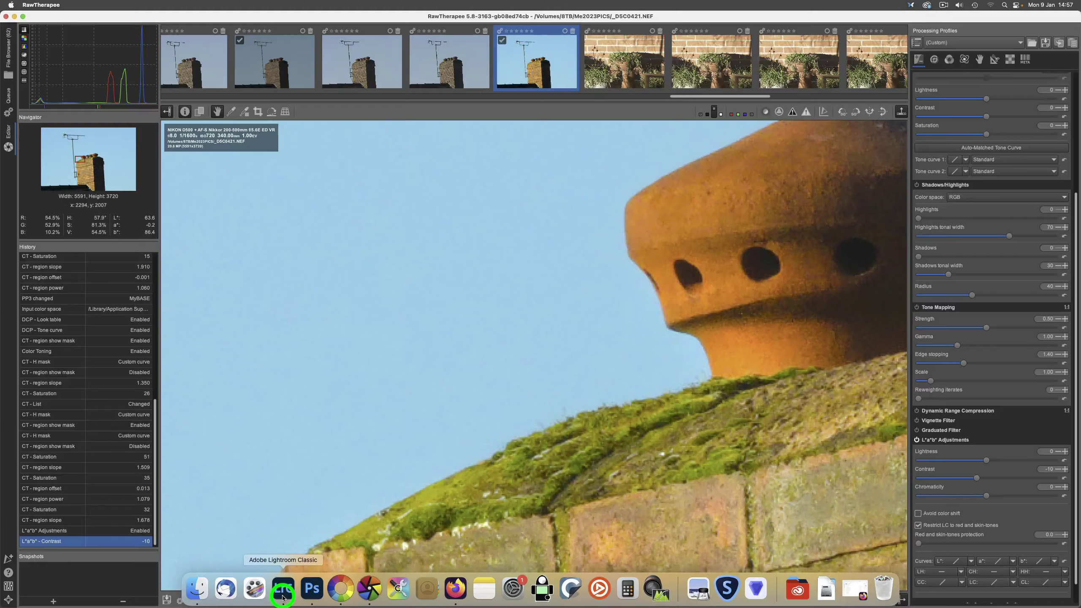
left_click(283, 597)
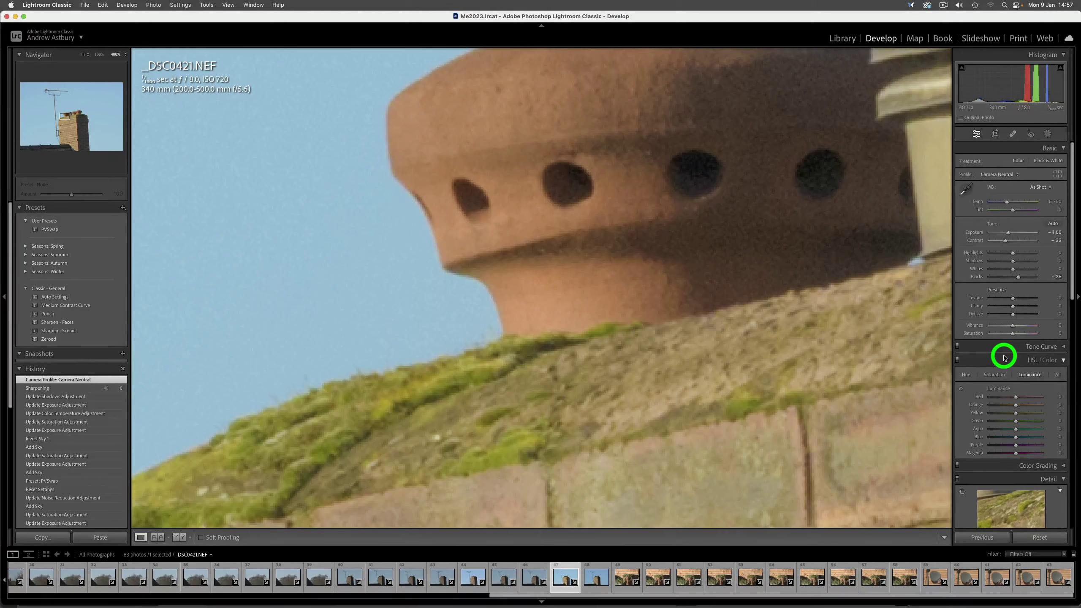
Reset Lightroom's Detail panel Sharpening Amount to its default 40.
scroll(1004, 357, "down", 5)
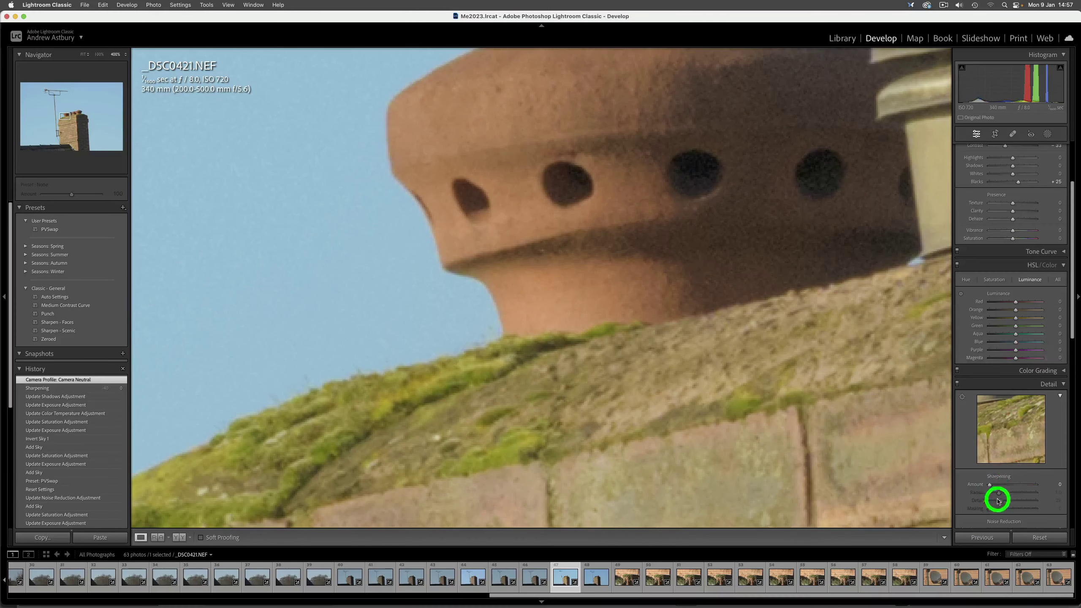
double_click(972, 485)
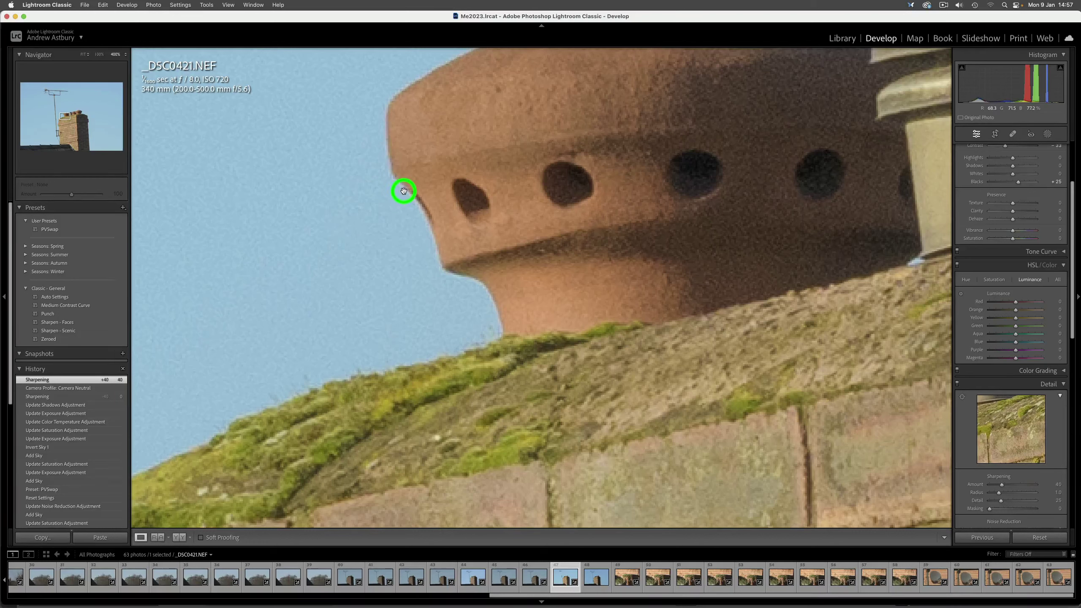
Return to RawTherapee and show the Raw tab's demosaicing and capture sharpening settings.
mouse_move(579, 604)
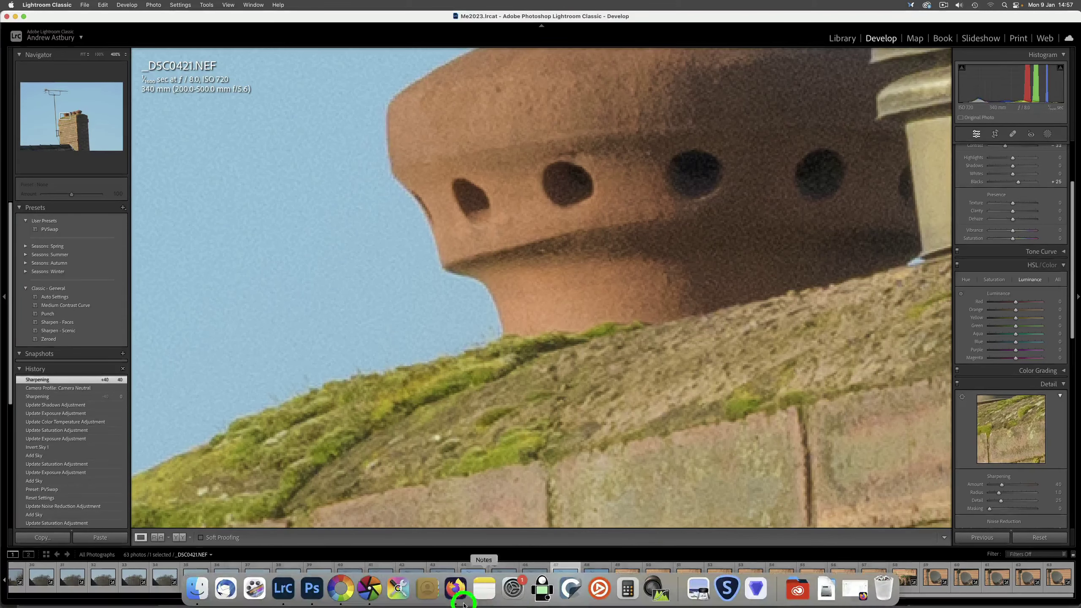
left_click(342, 595)
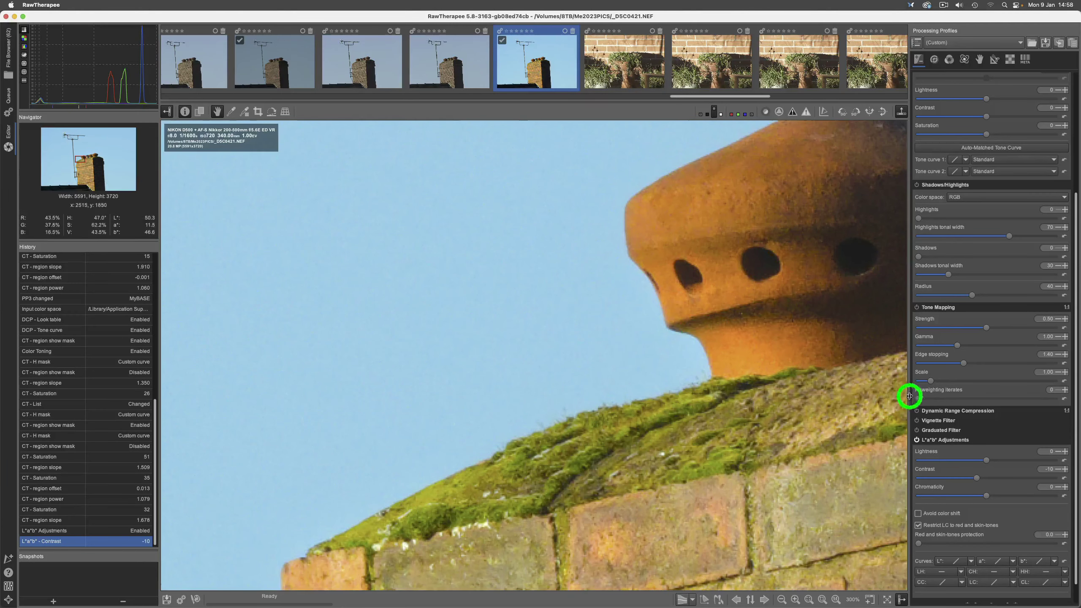
left_click(1012, 60)
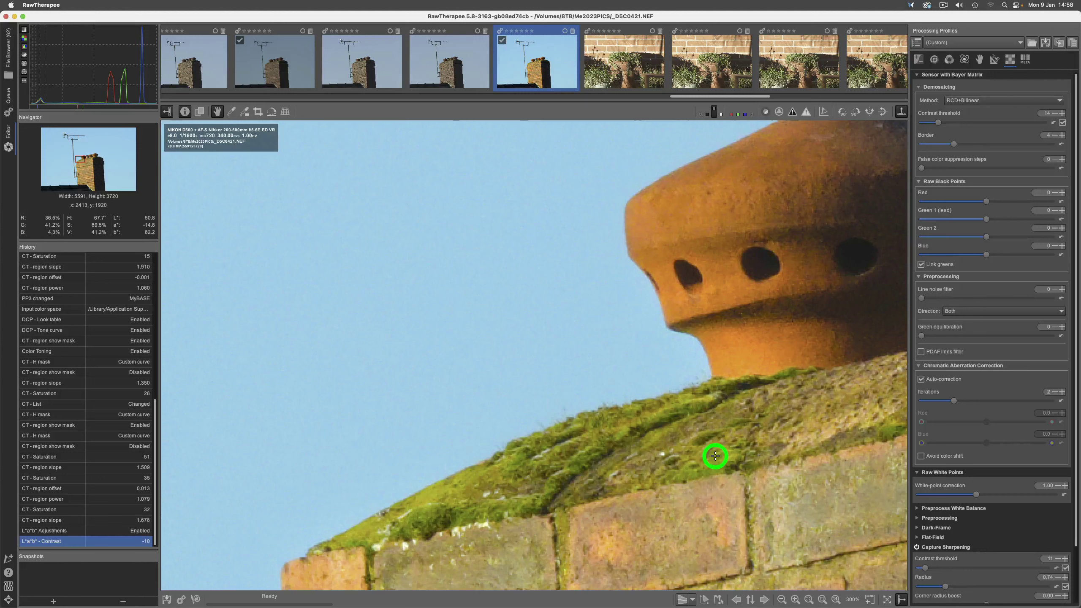
mouse_move(506, 607)
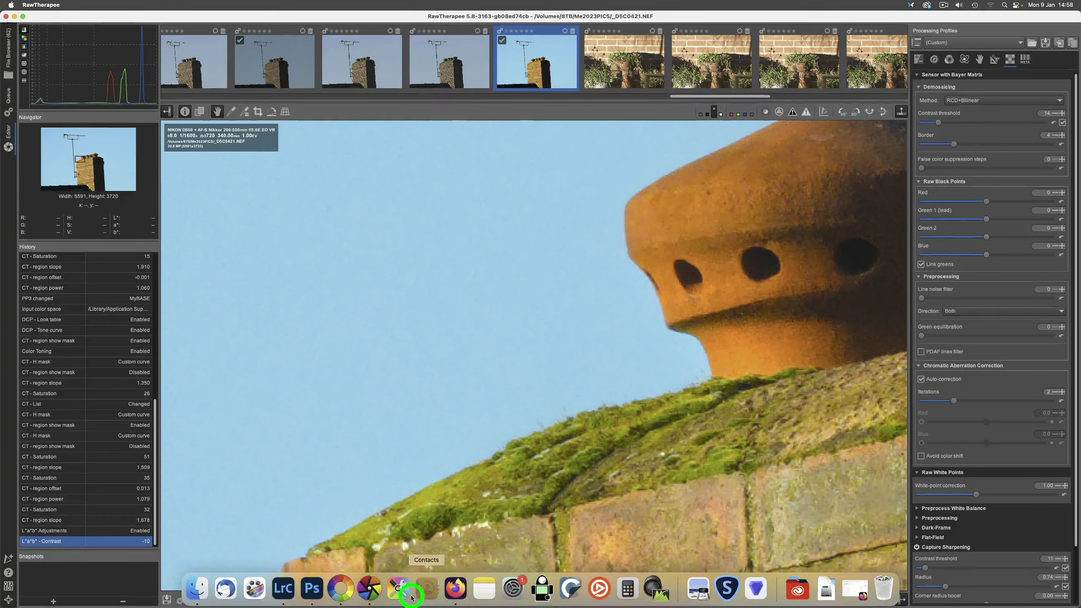
Open the chimney photo in darktable's darkroom at 400% magnification.
left_click(372, 592)
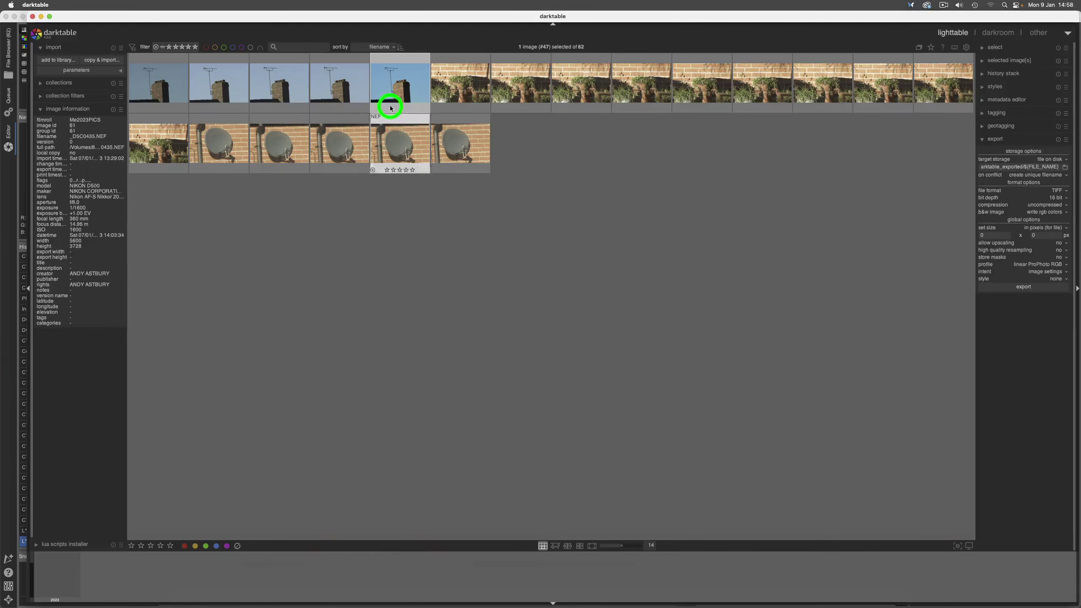
double_click(396, 91)
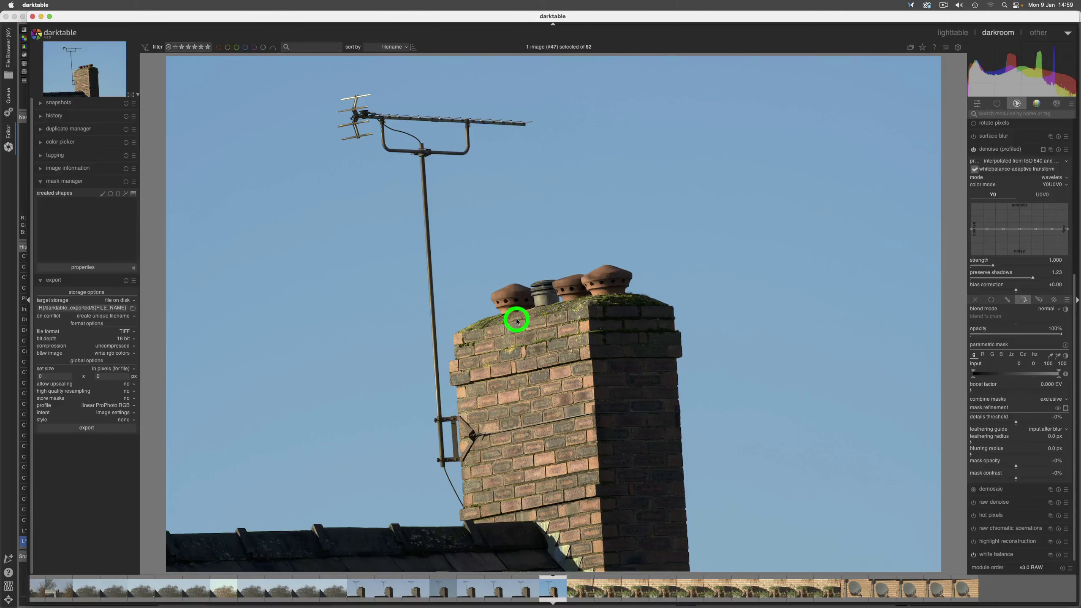
left_click(139, 98)
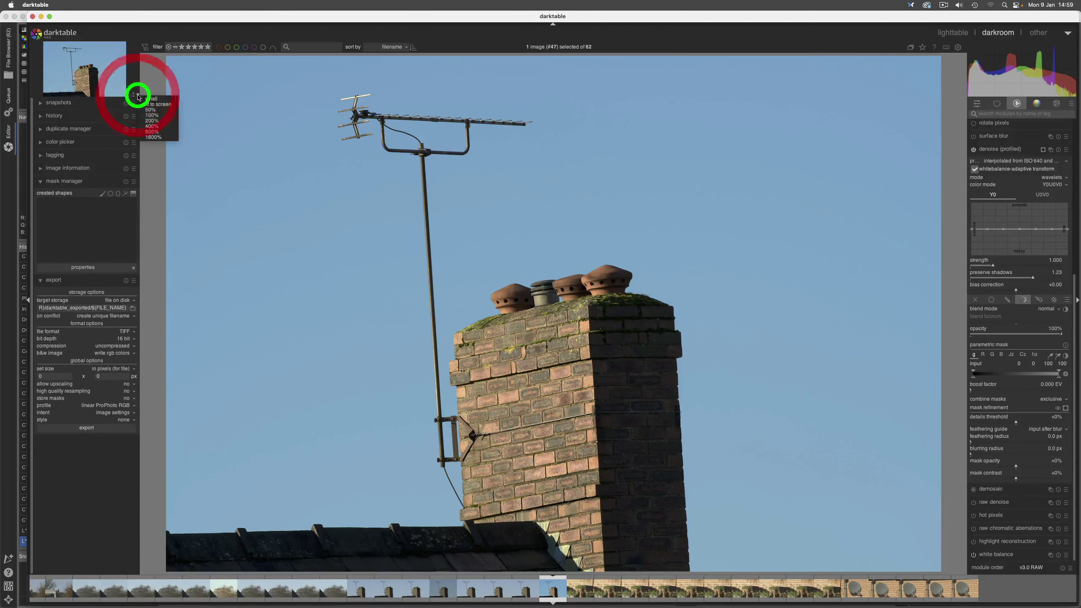
left_click(149, 126)
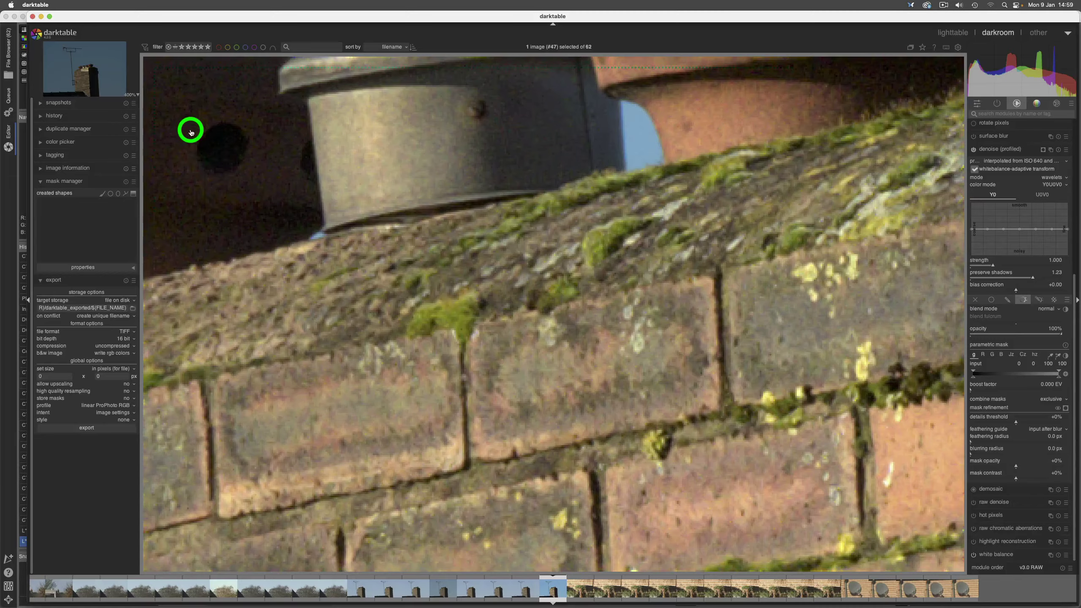
Zoom further onto the chimney pot and mossy ledge, then bring up Lightroom Classic.
scroll(191, 130, "up", 5)
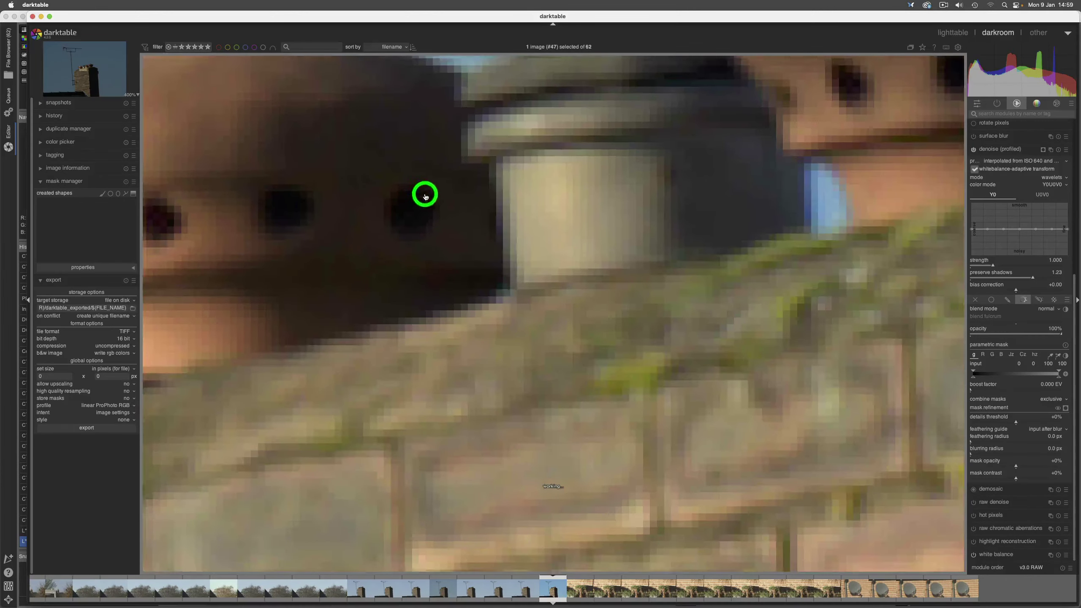
left_click_drag(425, 196, 612, 224)
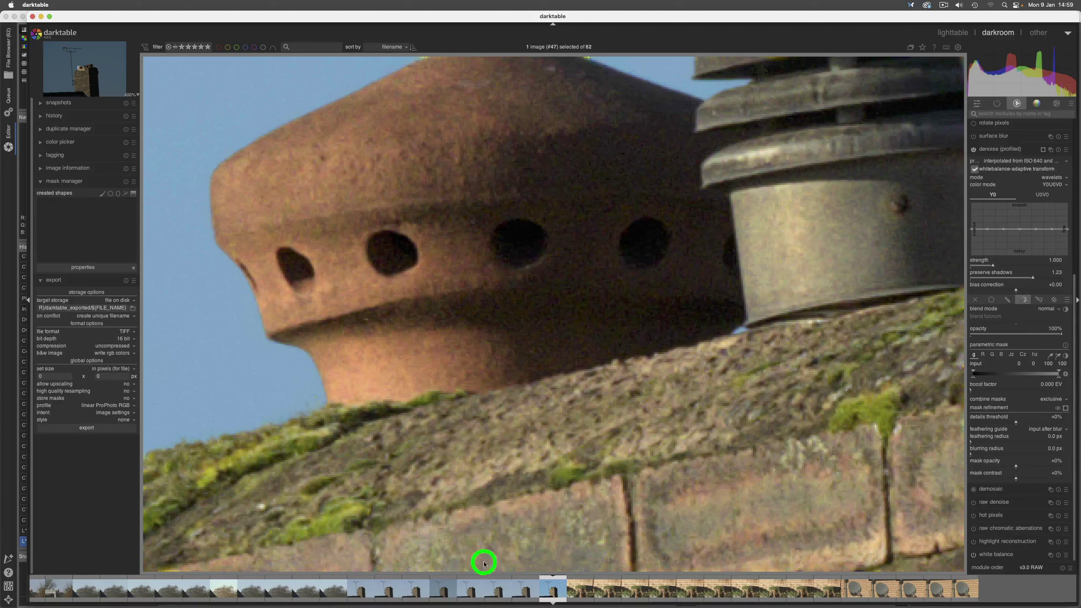
mouse_move(469, 597)
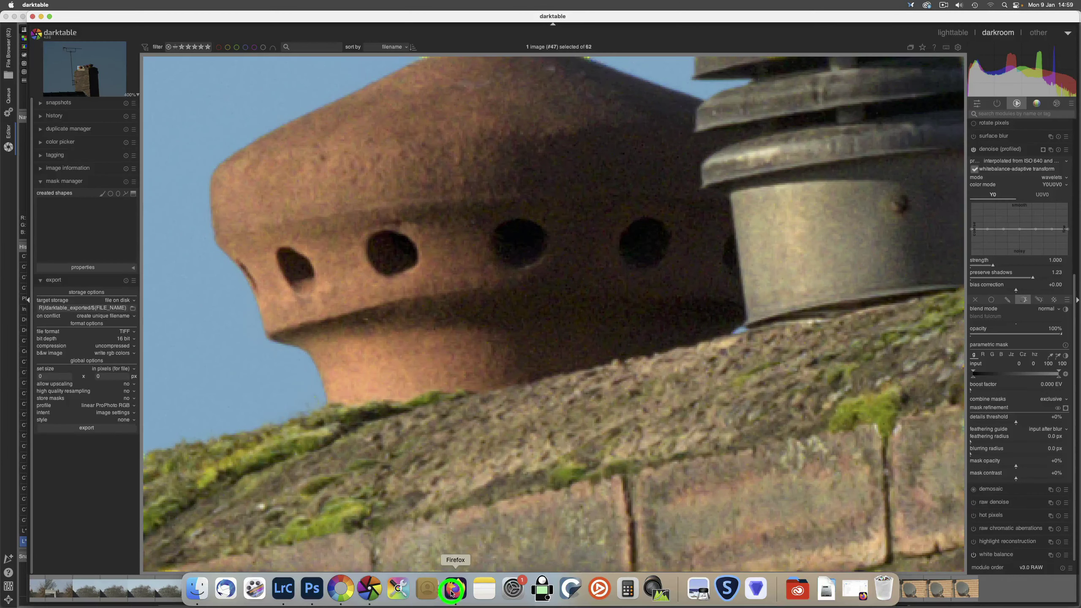
left_click(288, 593)
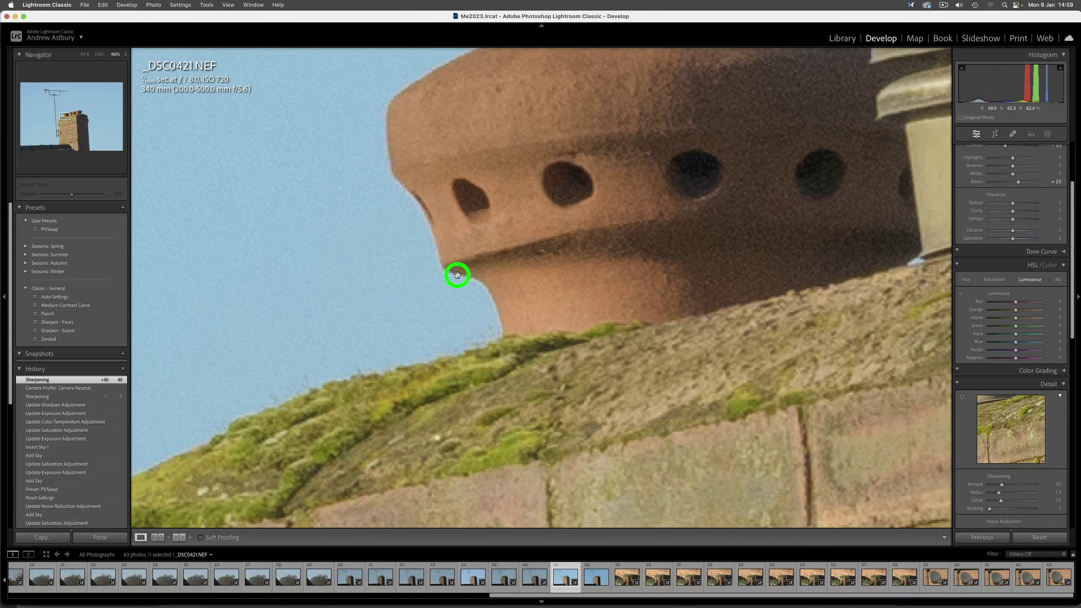
Compare RawTherapee's rendering, then return to darktable's 400% chimney pot close-up.
mouse_move(404, 598)
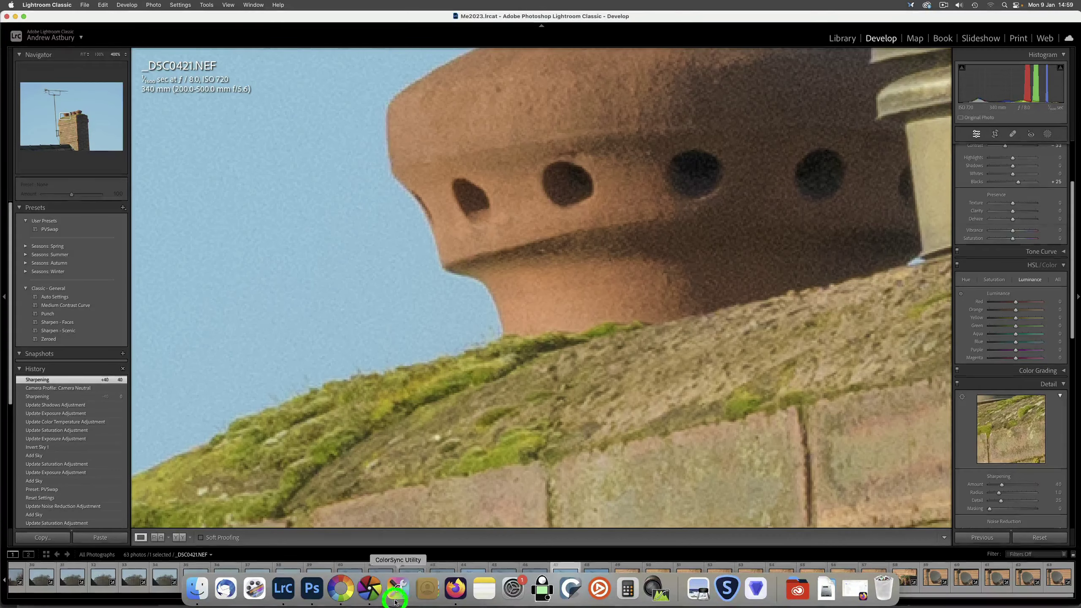
left_click(338, 592)
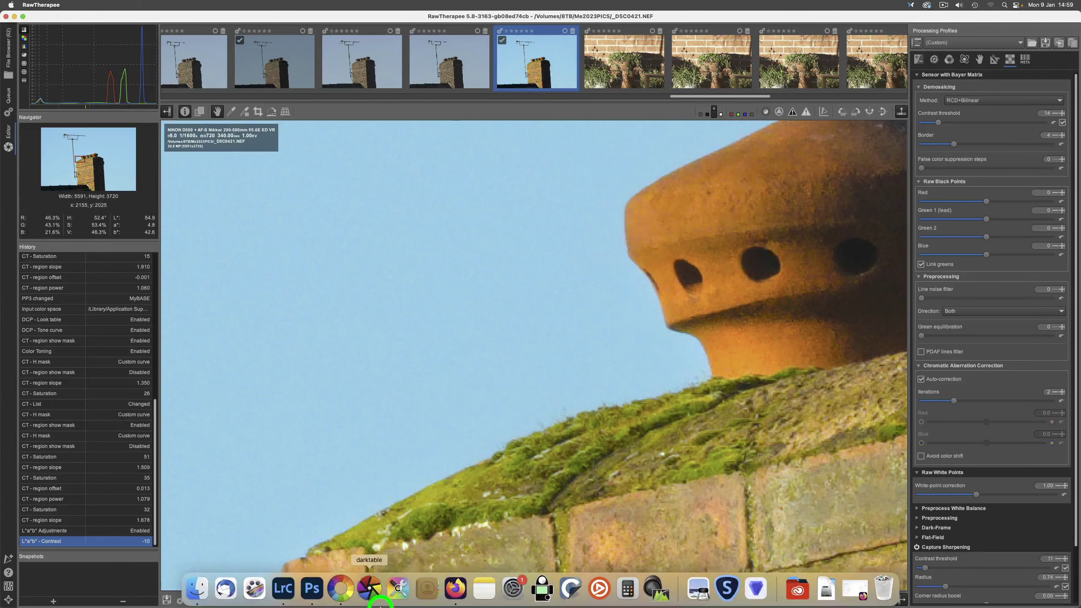
left_click(376, 601)
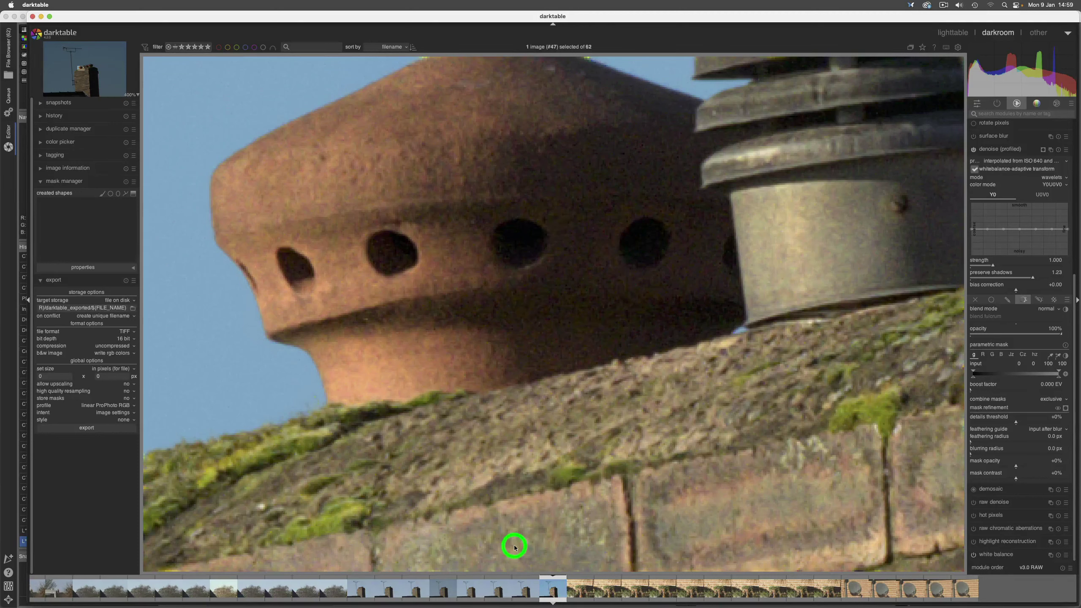
In RawTherapee, lower L*a*b* Chromaticity to -3 and view the chimney at 100%.
mouse_move(340, 602)
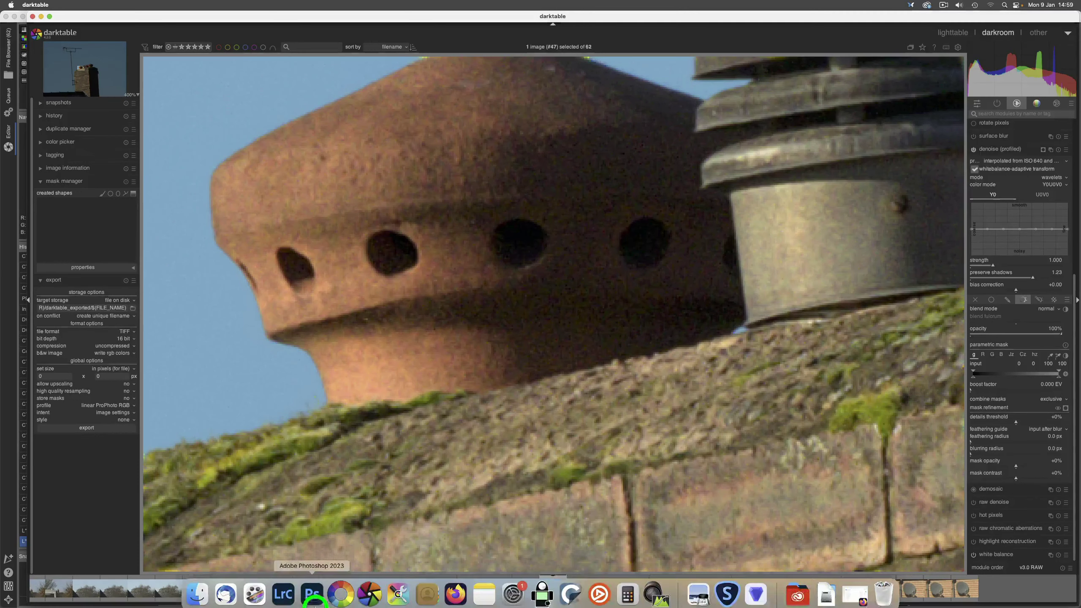
left_click(345, 595)
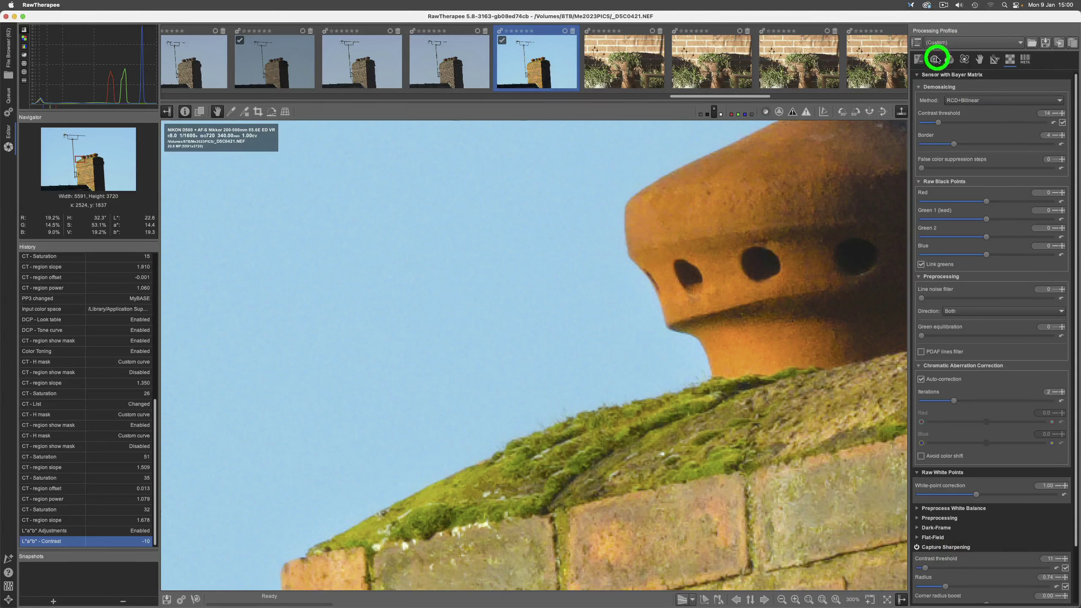
left_click(950, 61)
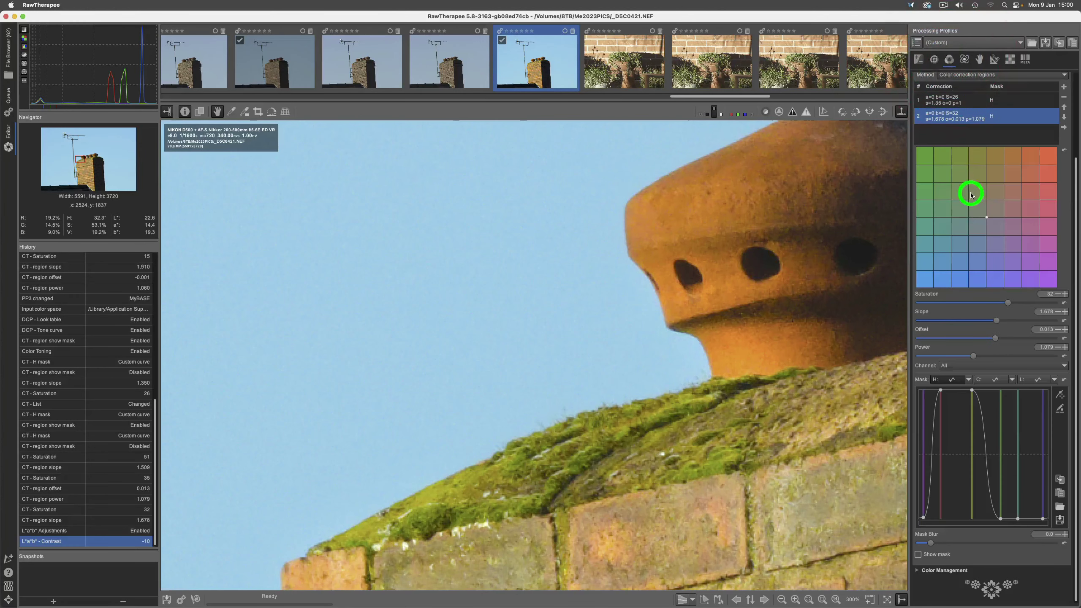
left_click(920, 62)
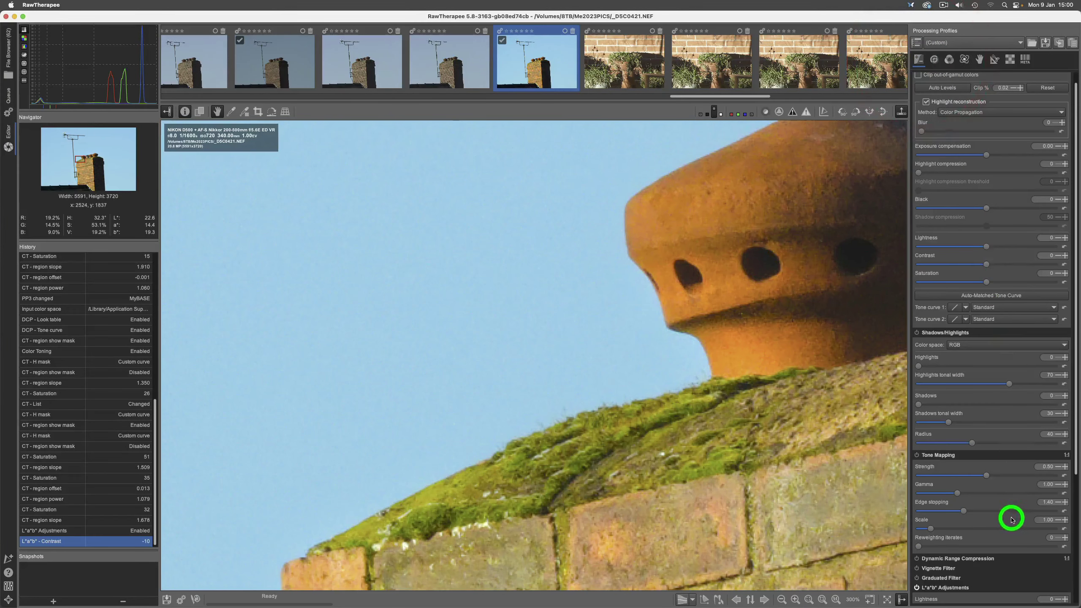
scroll(1012, 520, "down", 5)
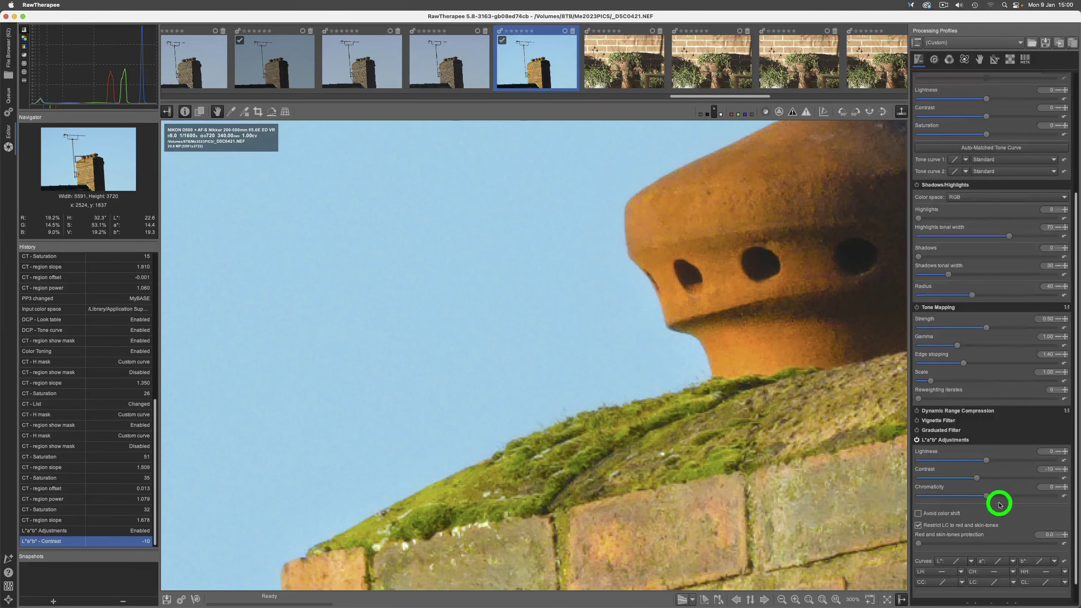
left_click_drag(987, 498, 980, 496)
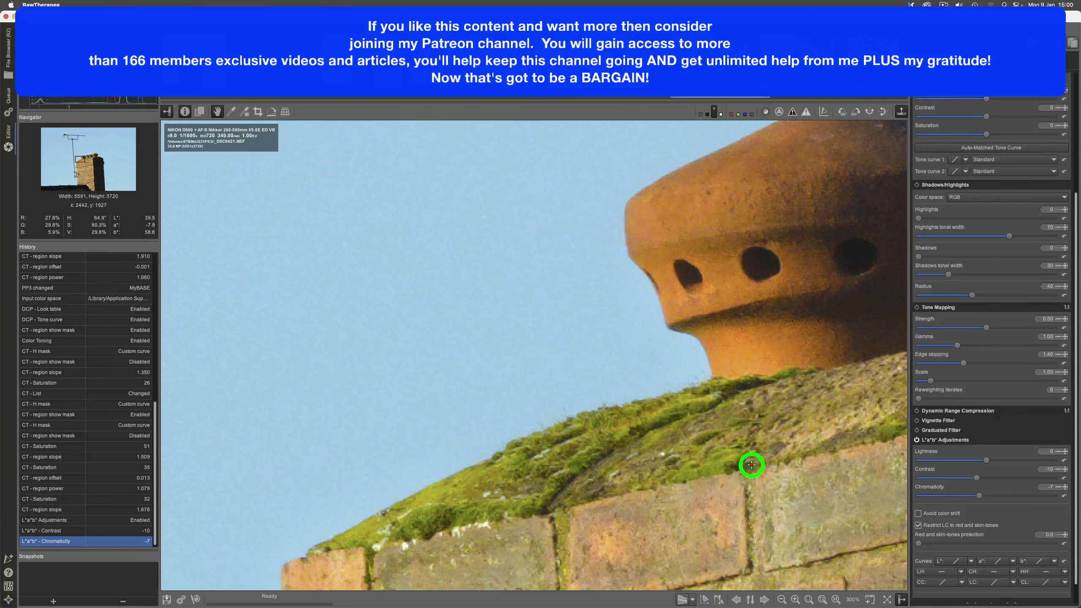
left_click(835, 600)
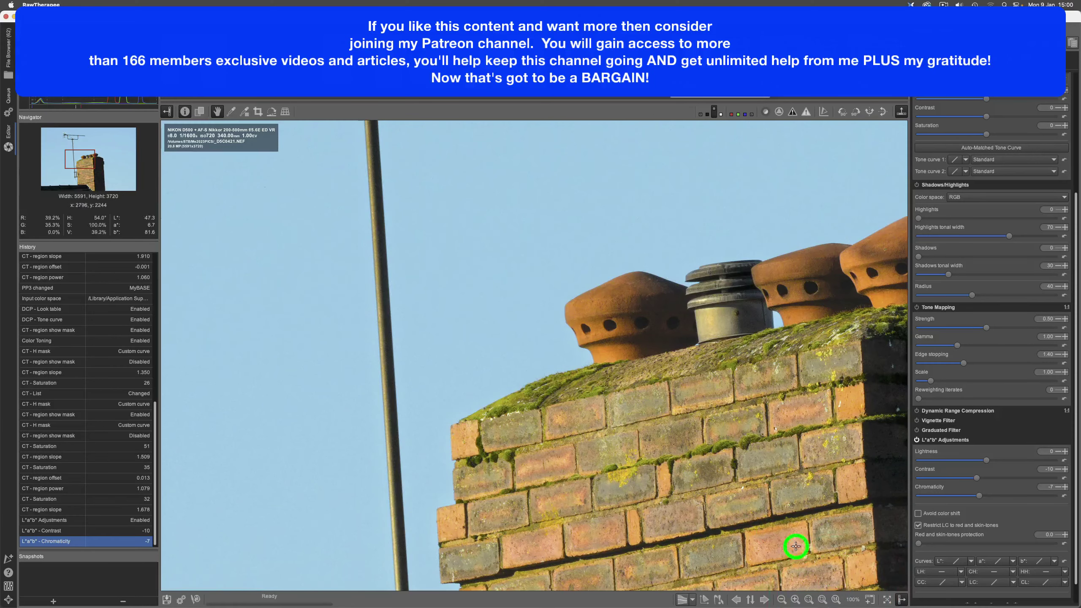